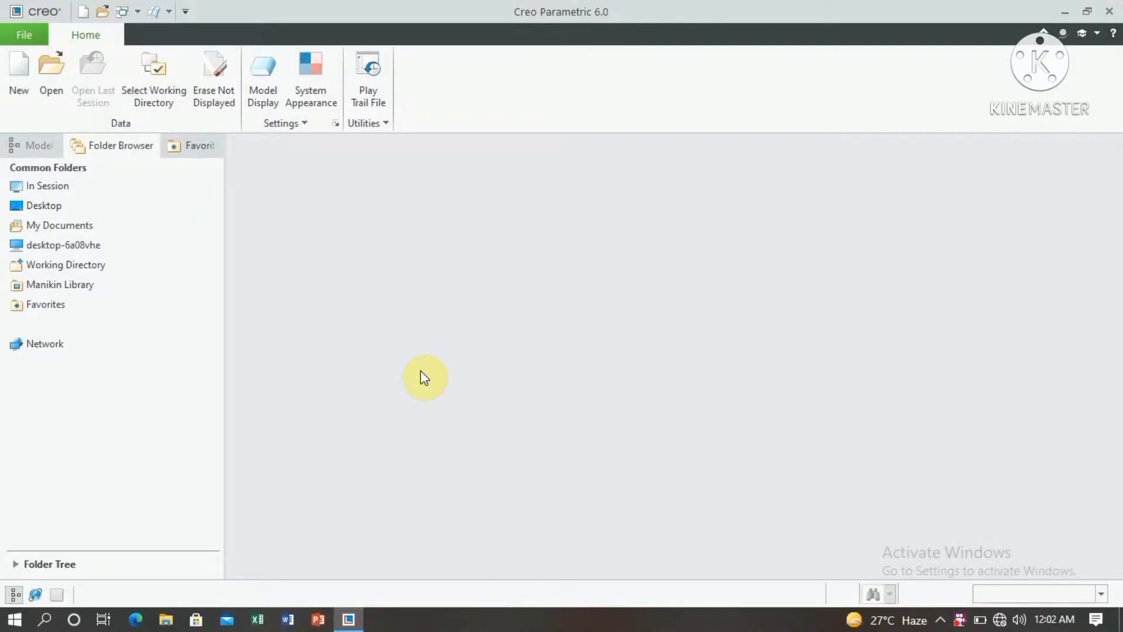
- Create a new solid part named prt0002 from the mmns_part_solid template instead of the default one
{"action": "left_click", "coordinate": [24, 69]}
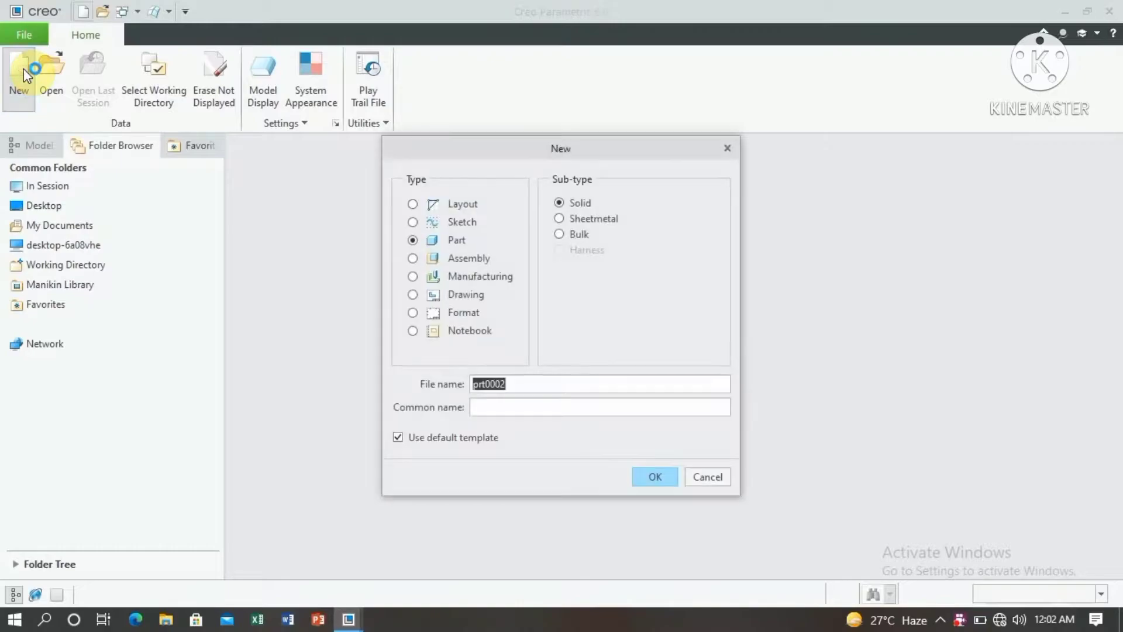
{"action": "left_click", "coordinate": [397, 437]}
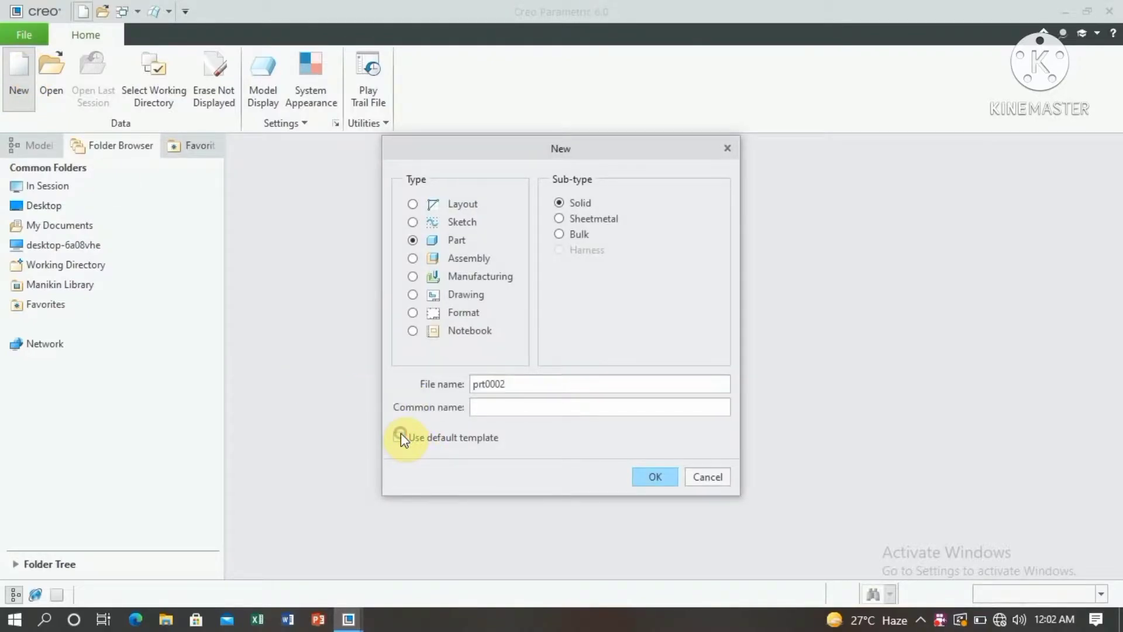
{"action": "left_click", "coordinate": [646, 476]}
{"action": "scroll", "coordinate": [484, 239], "scroll_direction": "down", "scroll_amount": 1}
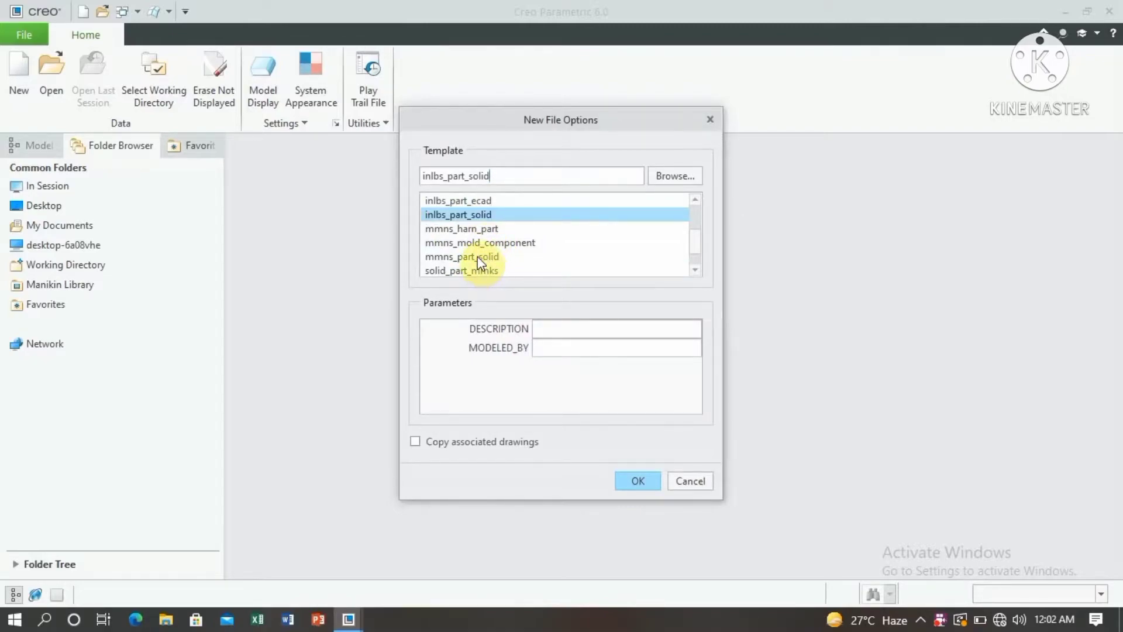
{"action": "left_click", "coordinate": [473, 258]}
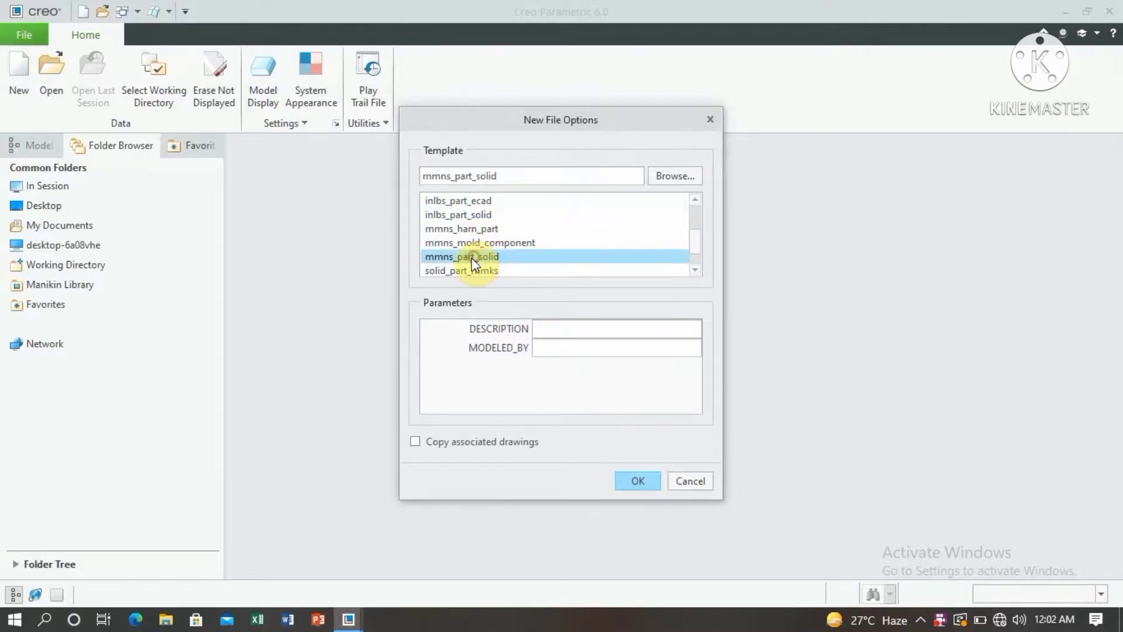
{"action": "left_click", "coordinate": [630, 481]}
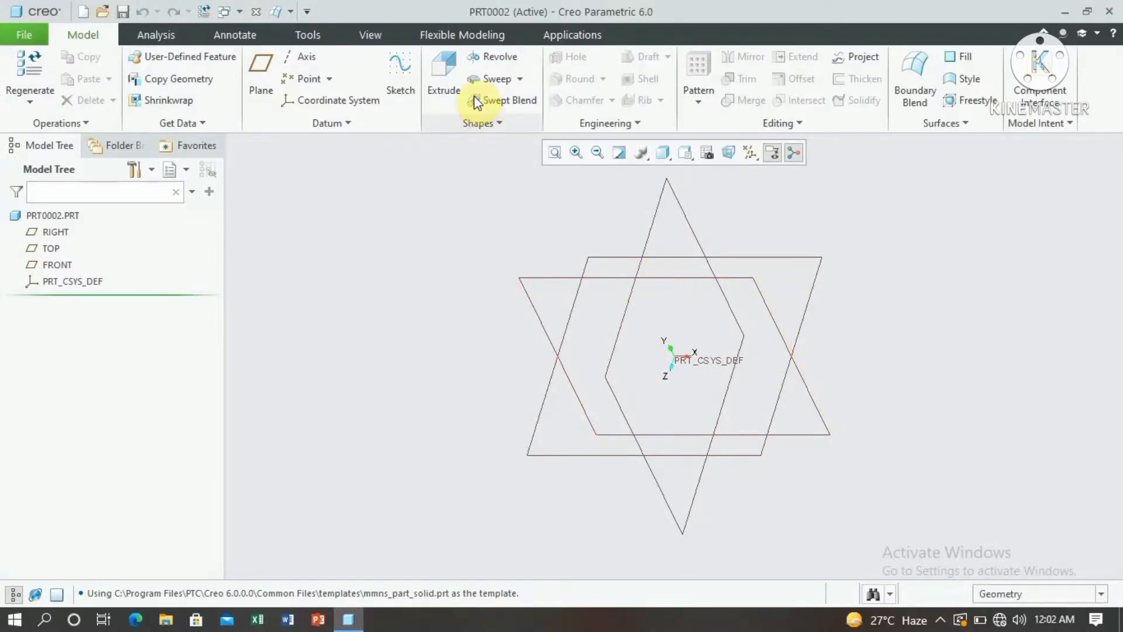
- Start an Extrude and open its sketch on the TOP plane with RIGHT as reference, viewed straight on
{"action": "left_click", "coordinate": [447, 84]}
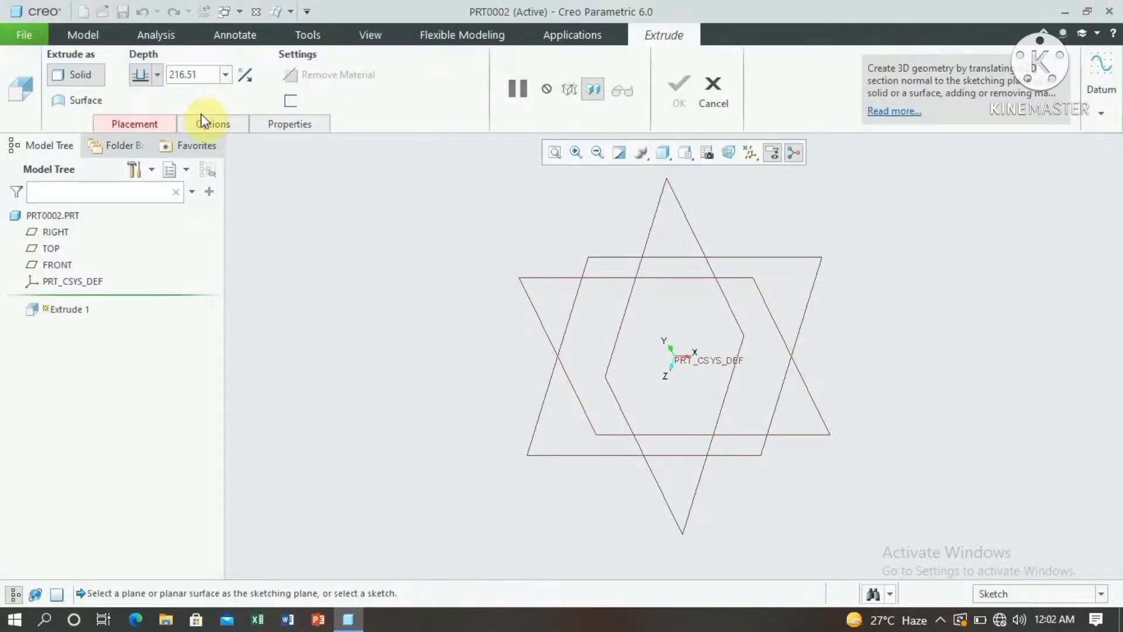
{"action": "left_click", "coordinate": [164, 123]}
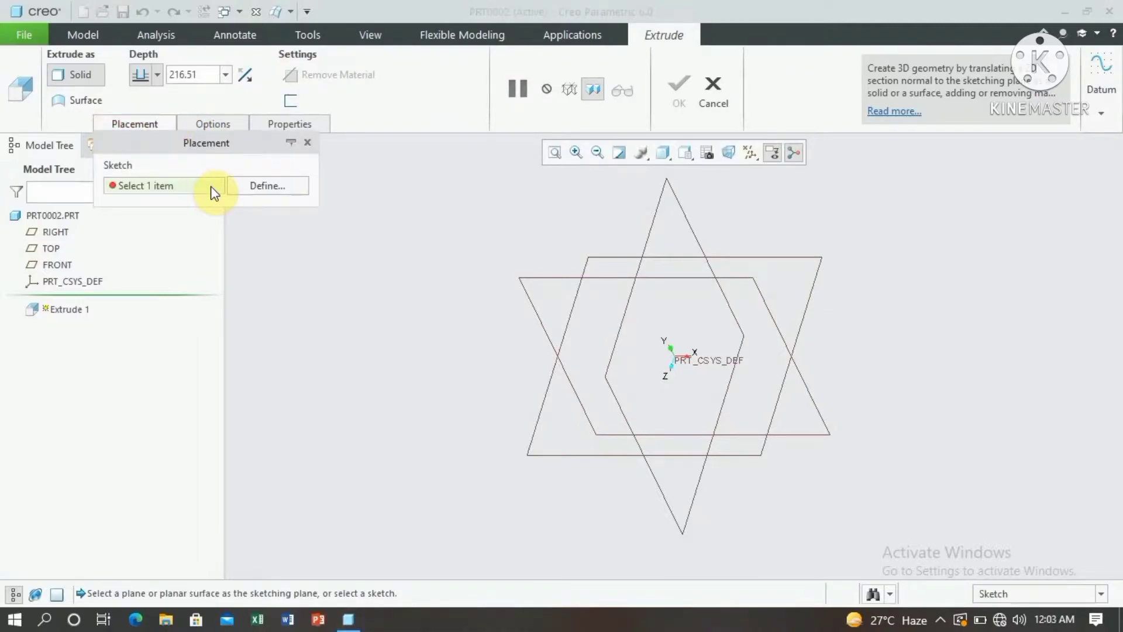
{"action": "left_click", "coordinate": [269, 189]}
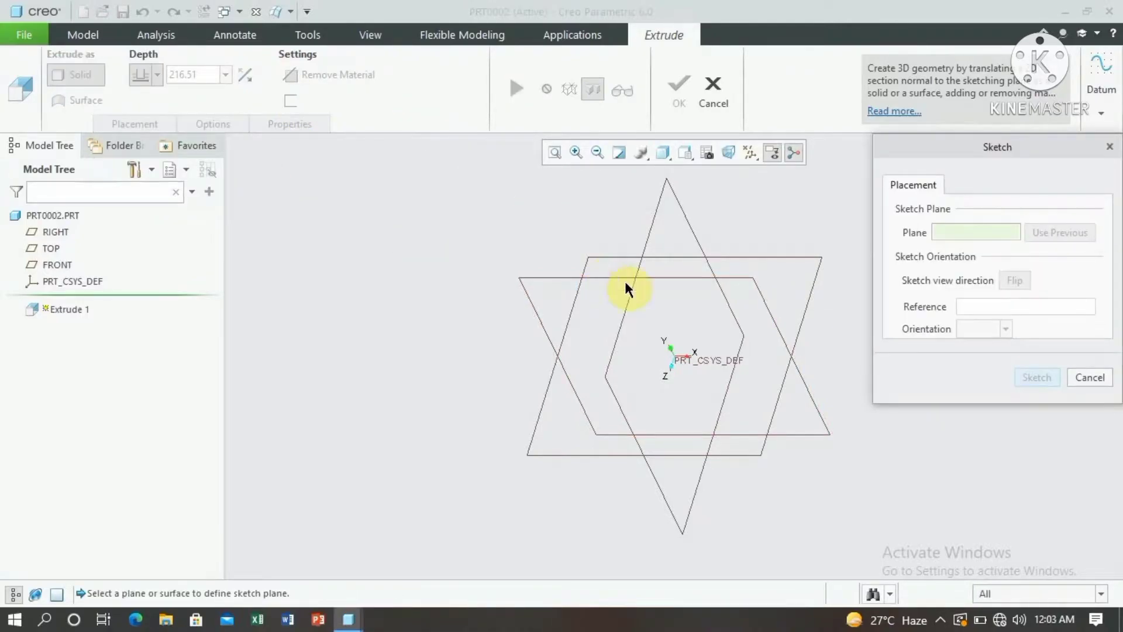
{"action": "left_click", "coordinate": [618, 255]}
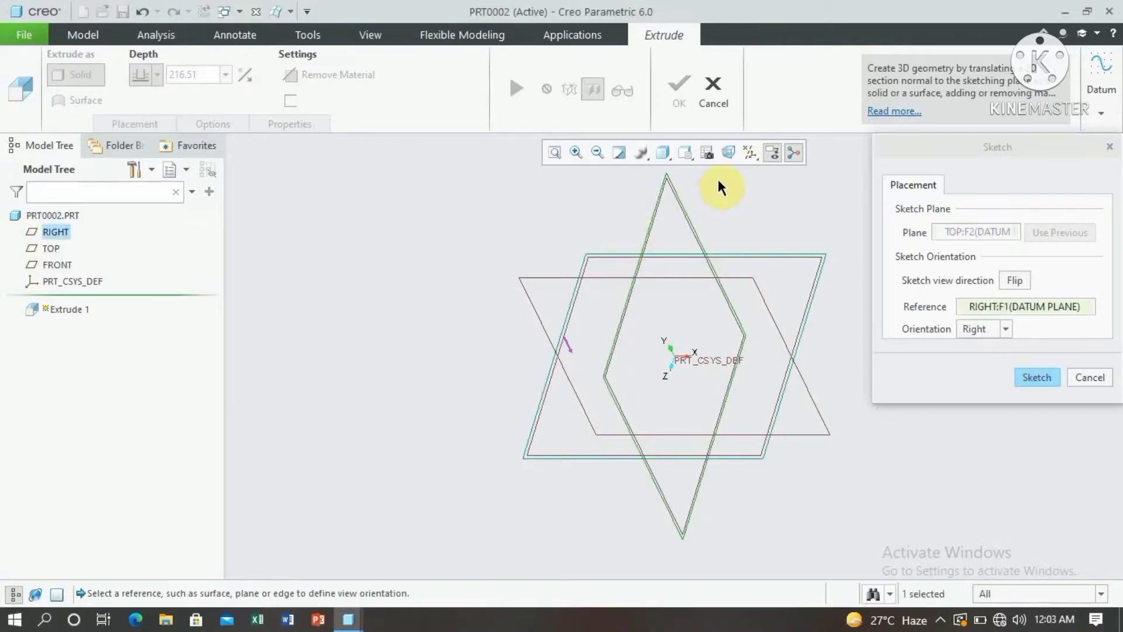
{"action": "left_click", "coordinate": [1034, 377]}
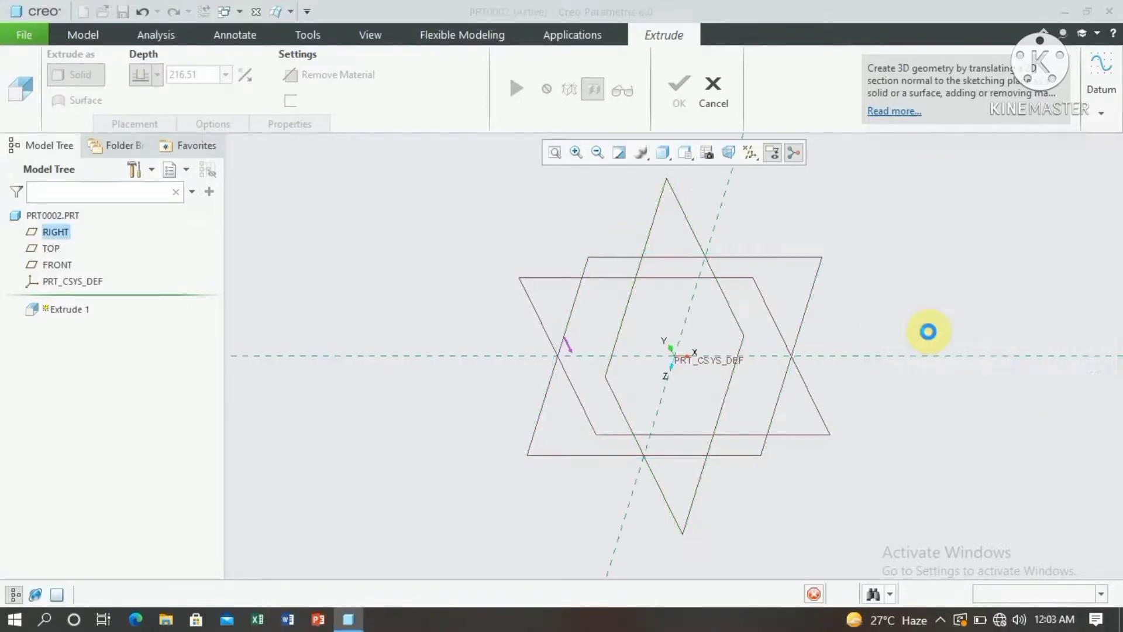
{"action": "left_click", "coordinate": [705, 153]}
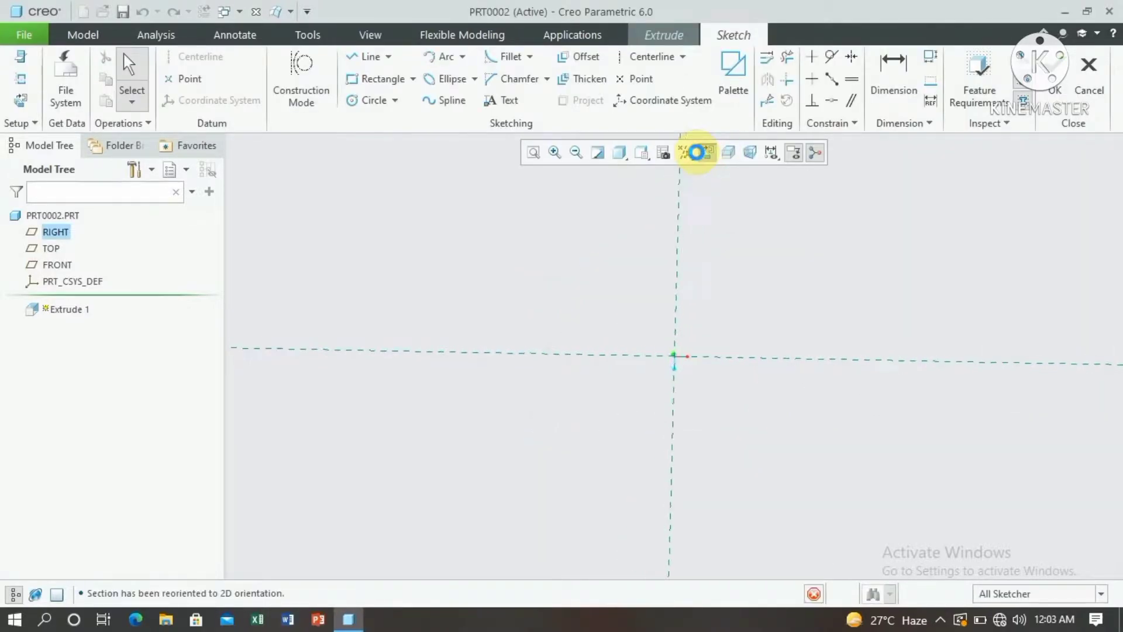
- Sketch two concentric circles centred on the origin, about 270 mm and 171 mm in diameter
{"action": "left_click", "coordinate": [351, 106]}
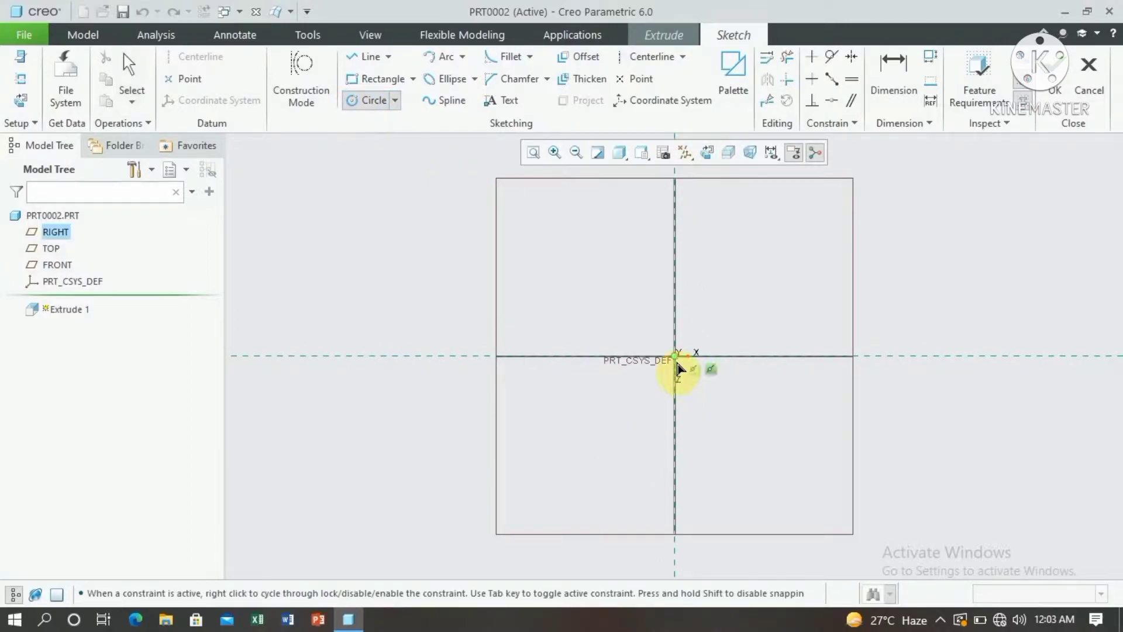
{"action": "left_click", "coordinate": [677, 366]}
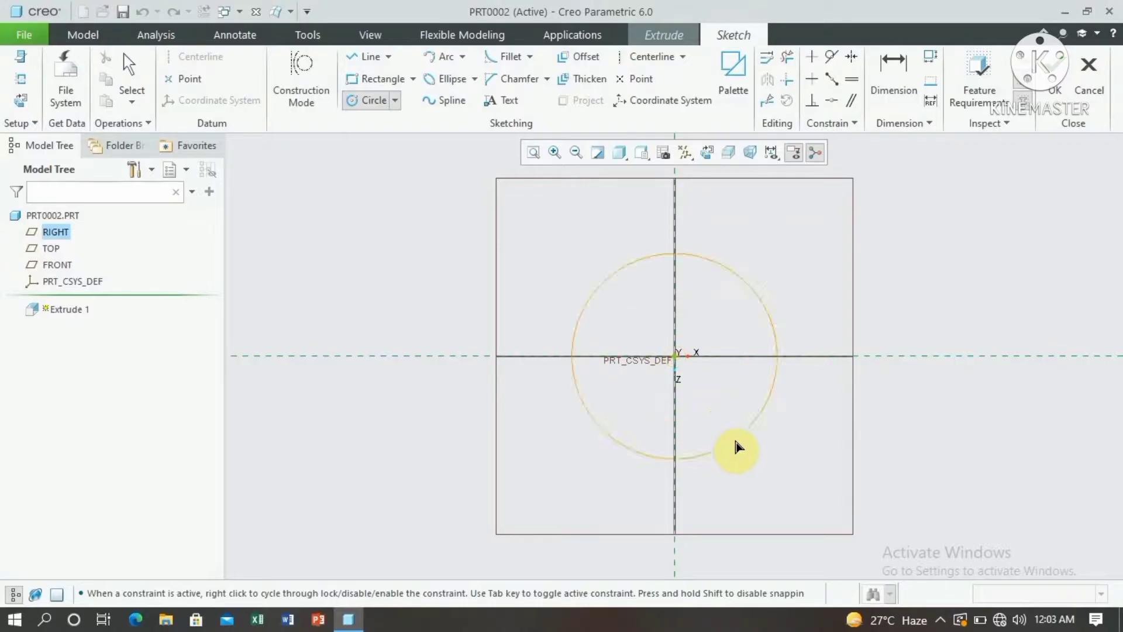
{"action": "left_click", "coordinate": [738, 433]}
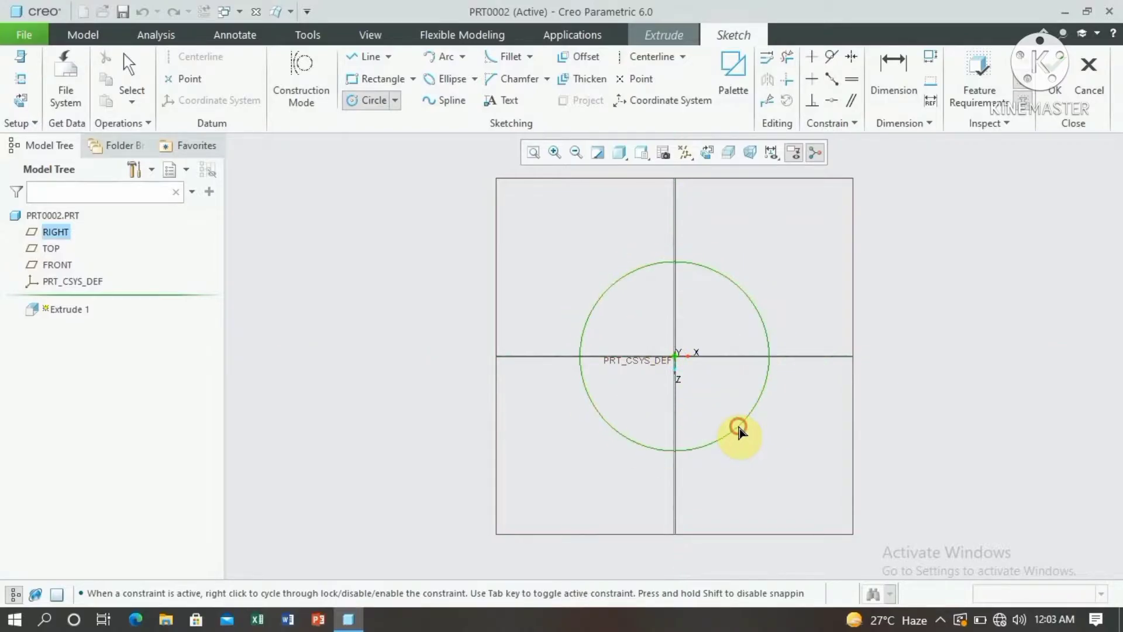
{"action": "left_click", "coordinate": [673, 356]}
{"action": "left_click", "coordinate": [696, 413]}
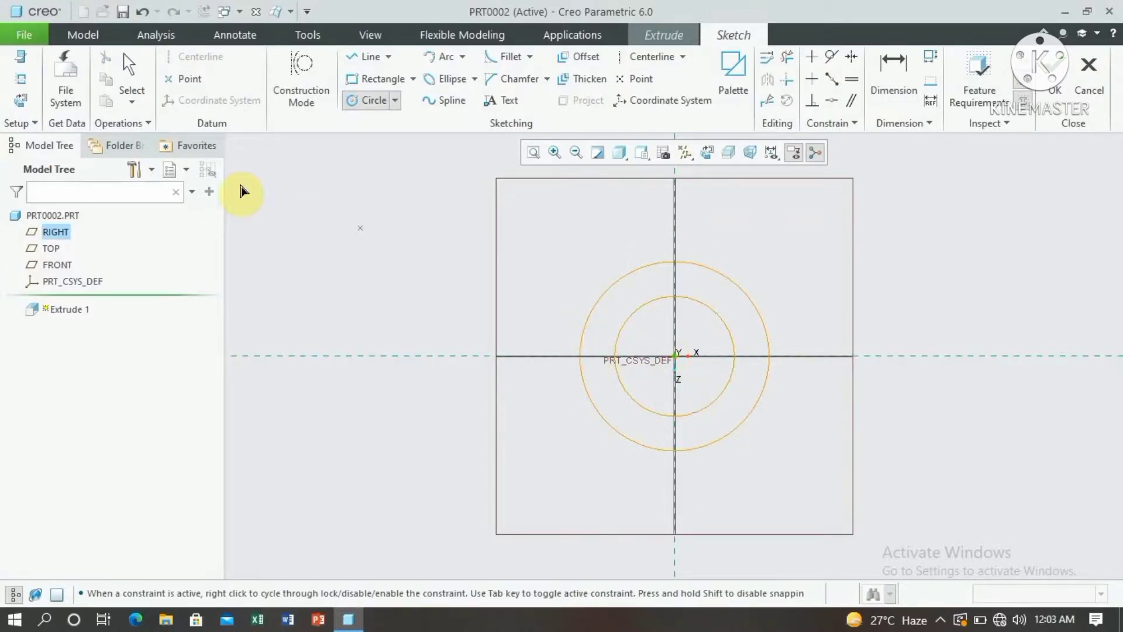
{"action": "left_click", "coordinate": [130, 71]}
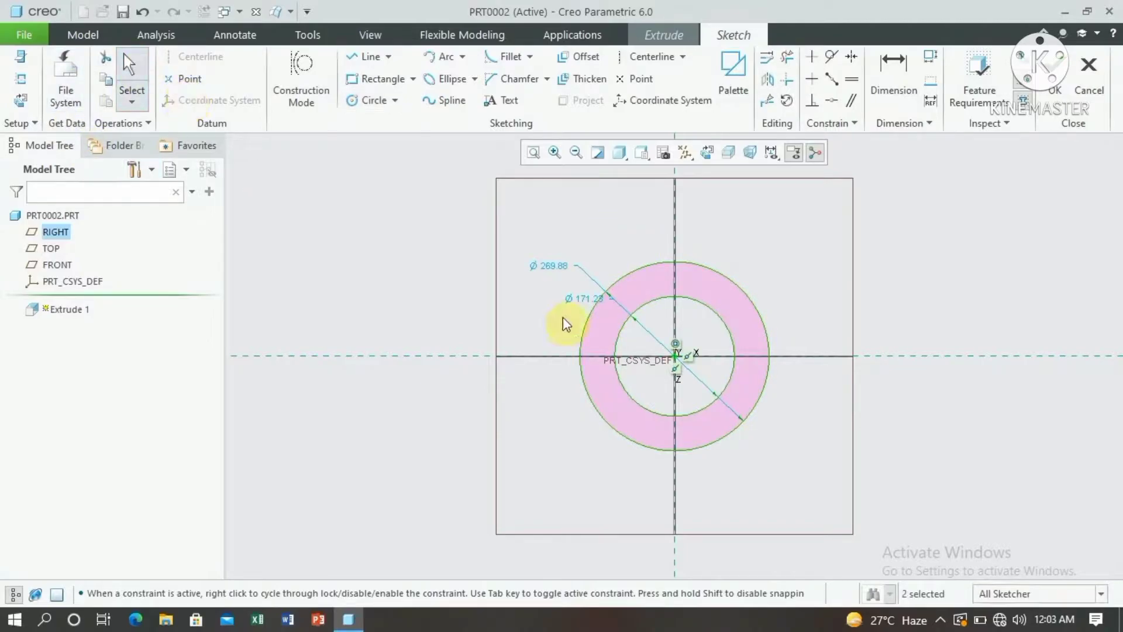
- Set the inner circle's diameter to 60 mm
{"action": "double_click", "coordinate": [583, 301]}
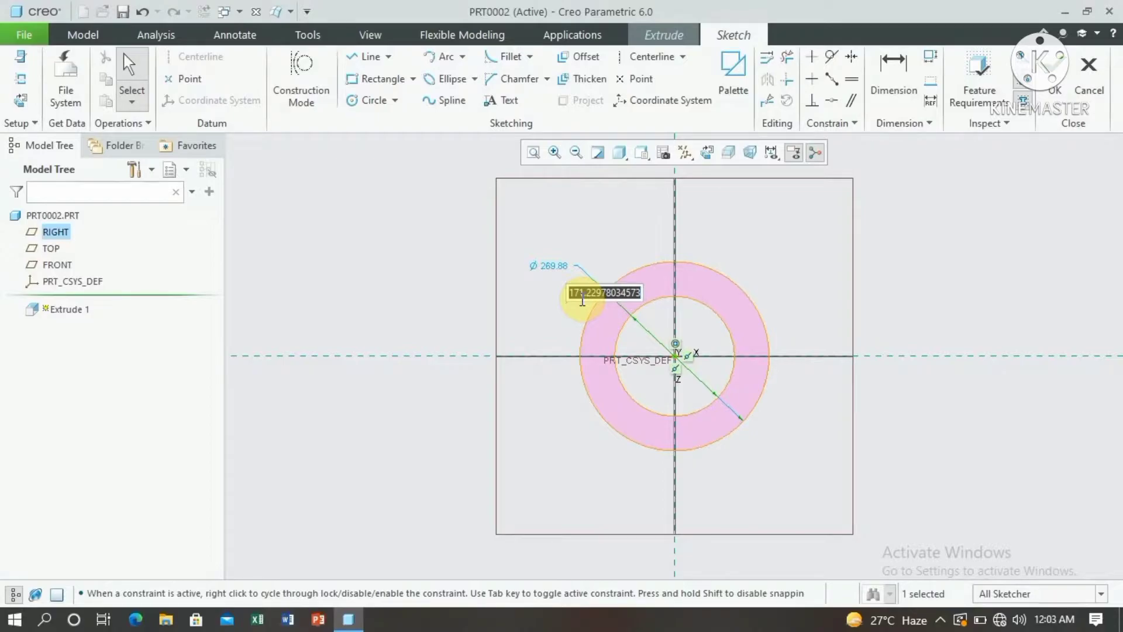
{"action": "key", "text": "BackSpace"}
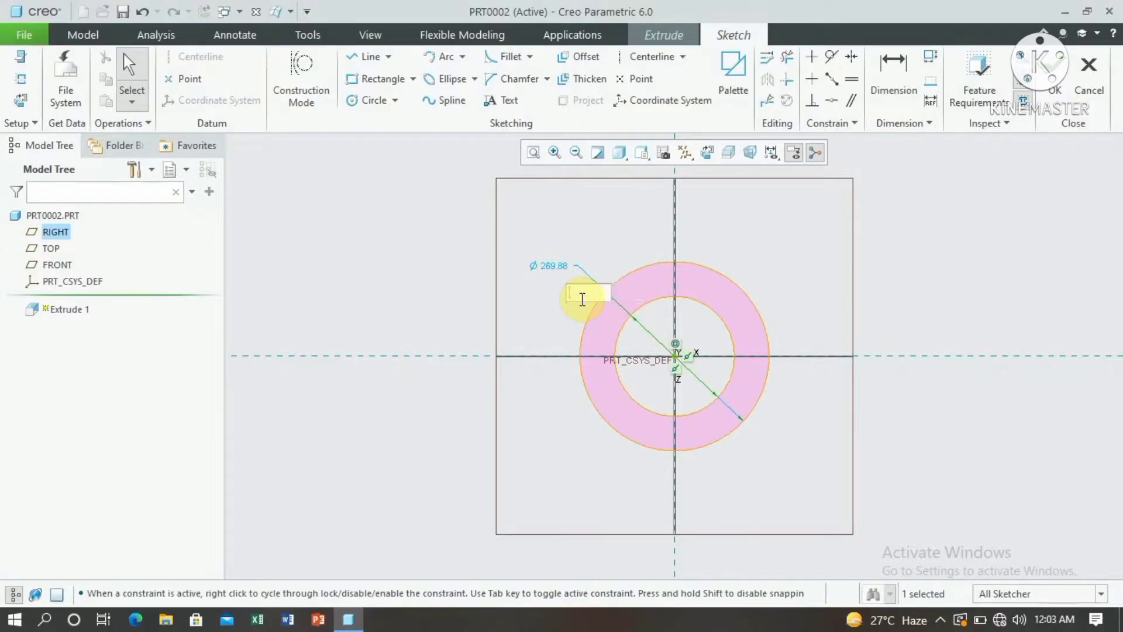
{"action": "type", "text": "5"}
{"action": "type", "text": "60"}
{"action": "key", "text": "Return"}
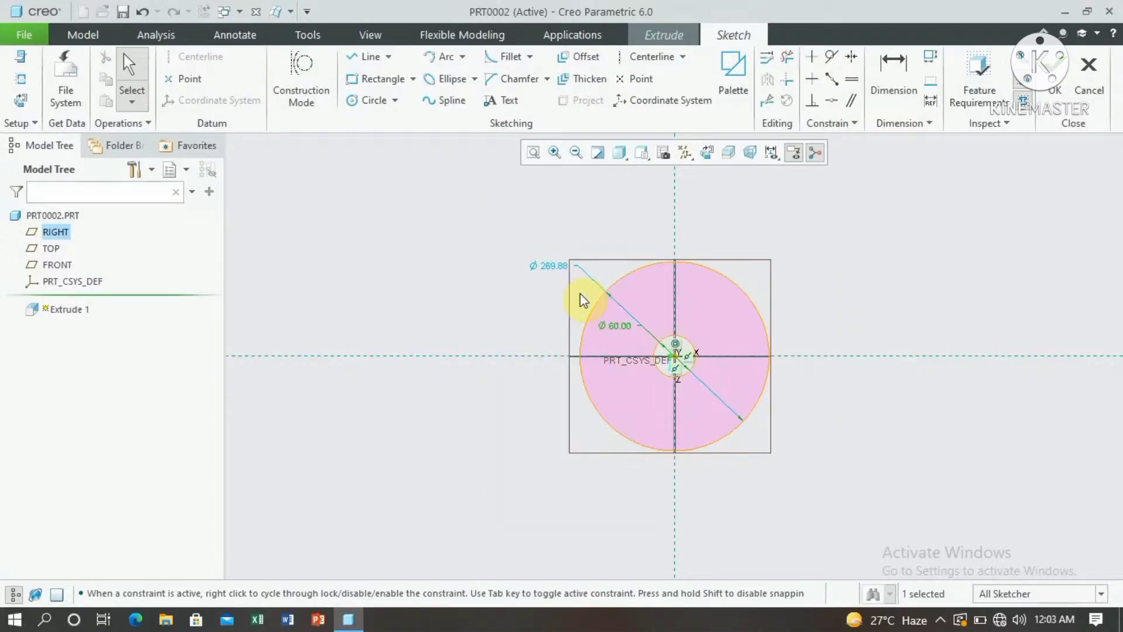
- Set the outer circle's diameter to 120 mm
{"action": "double_click", "coordinate": [554, 270]}
{"action": "key", "text": "BackSpace"}
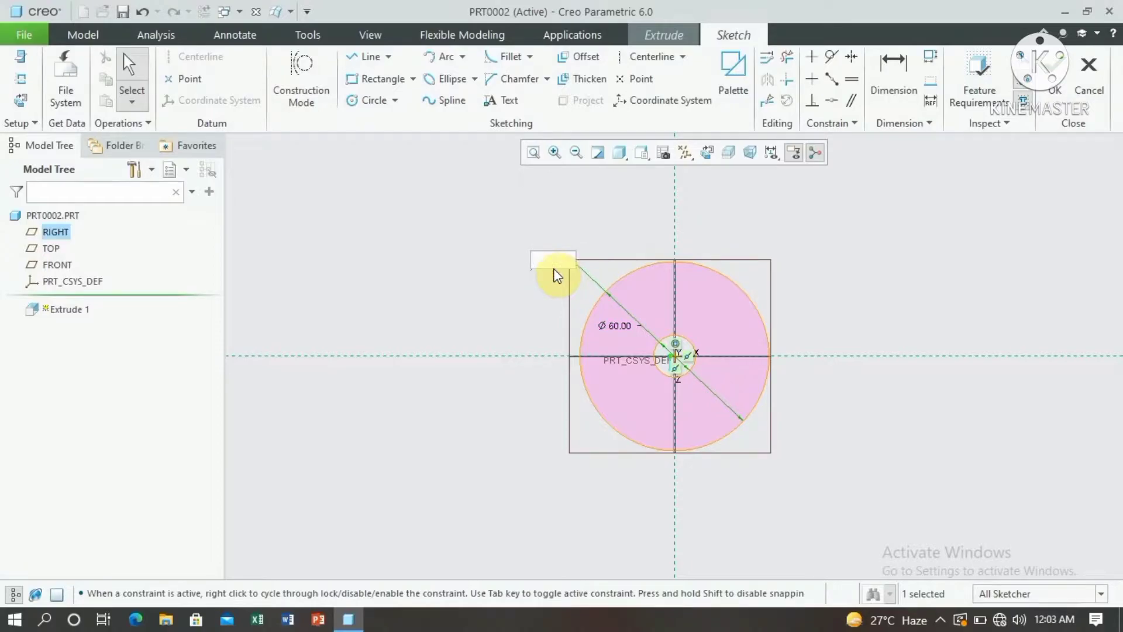
{"action": "type", "text": "120"}
{"action": "key", "text": "Return"}
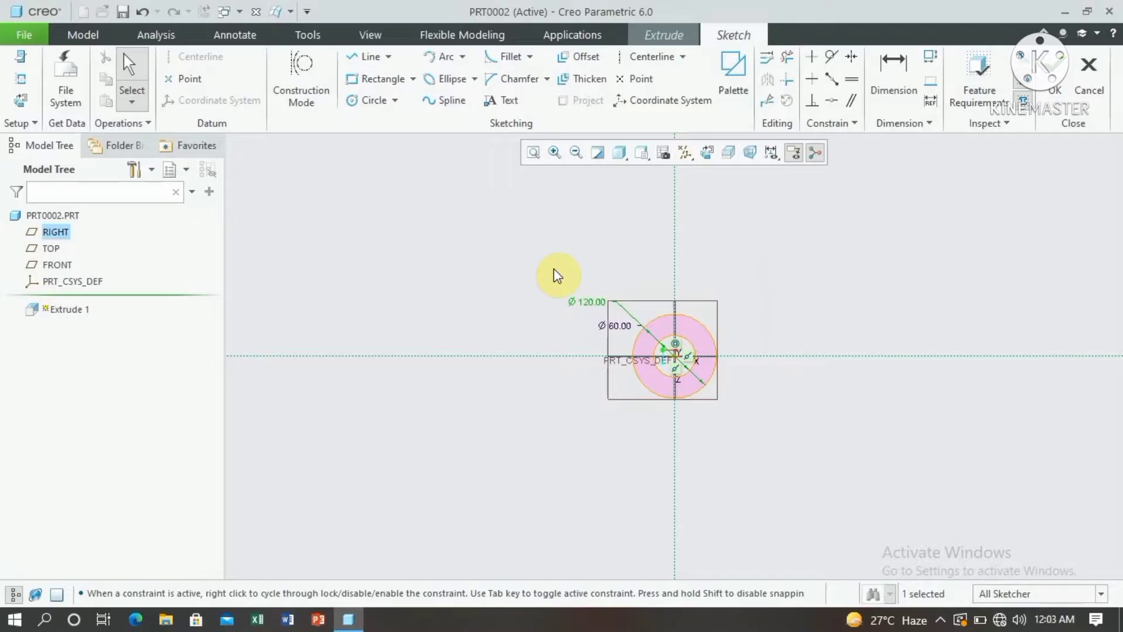
- Set the inner circle's diameter to 90 mm and finish the sketch
{"action": "scroll", "coordinate": [696, 368], "scroll_direction": "up", "scroll_amount": 4}
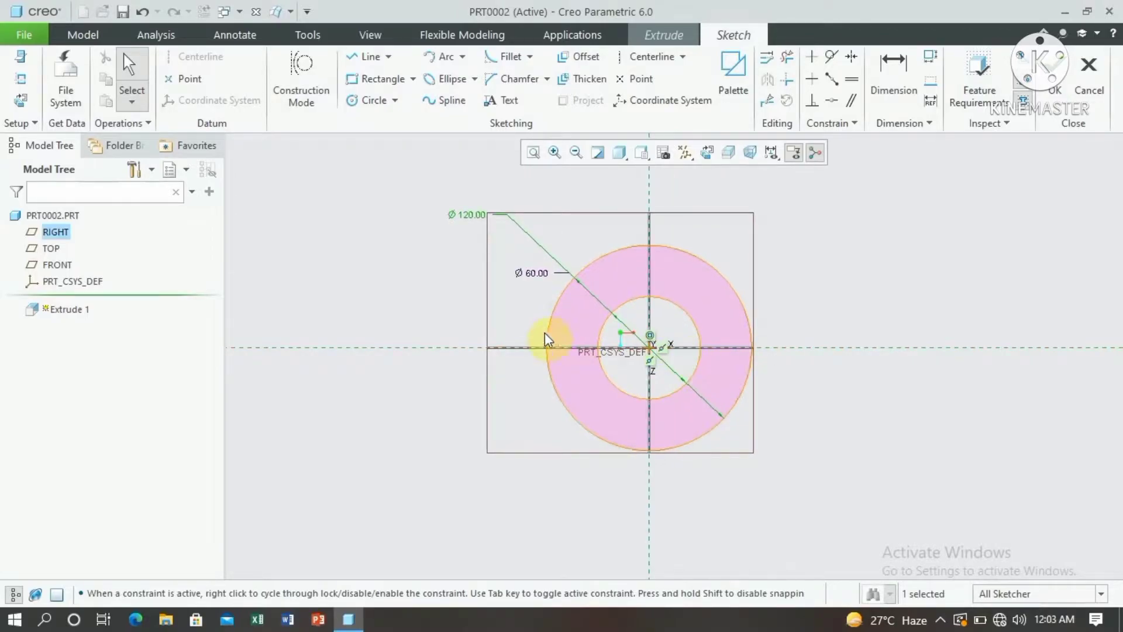
{"action": "double_click", "coordinate": [527, 275]}
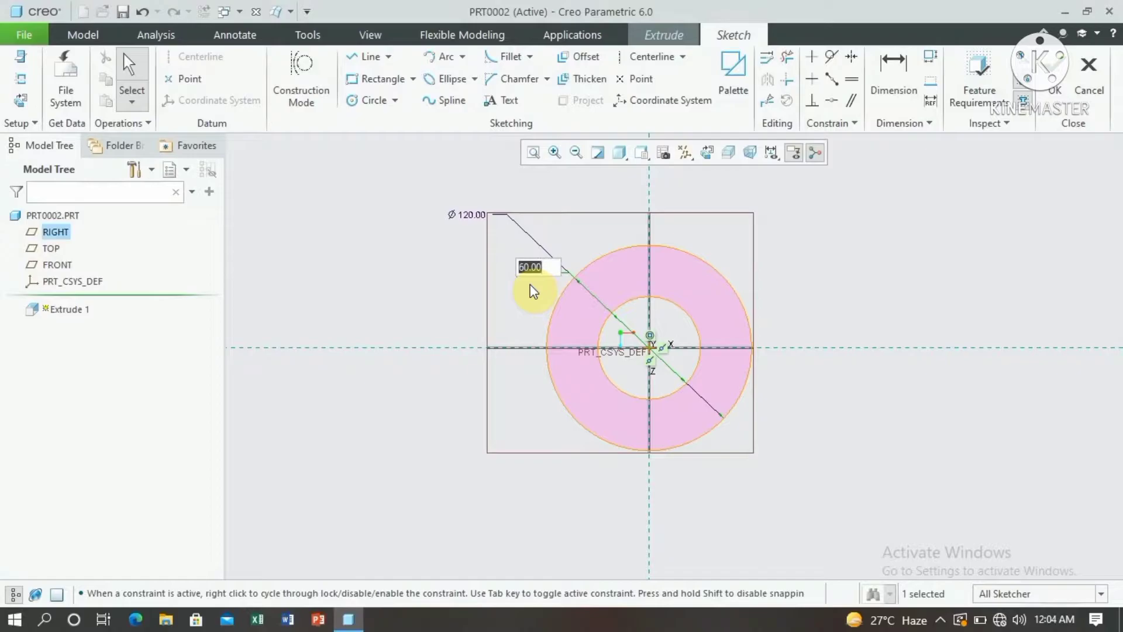
{"action": "key", "text": "BackSpace"}
{"action": "type", "text": "90"}
{"action": "key", "text": "Return"}
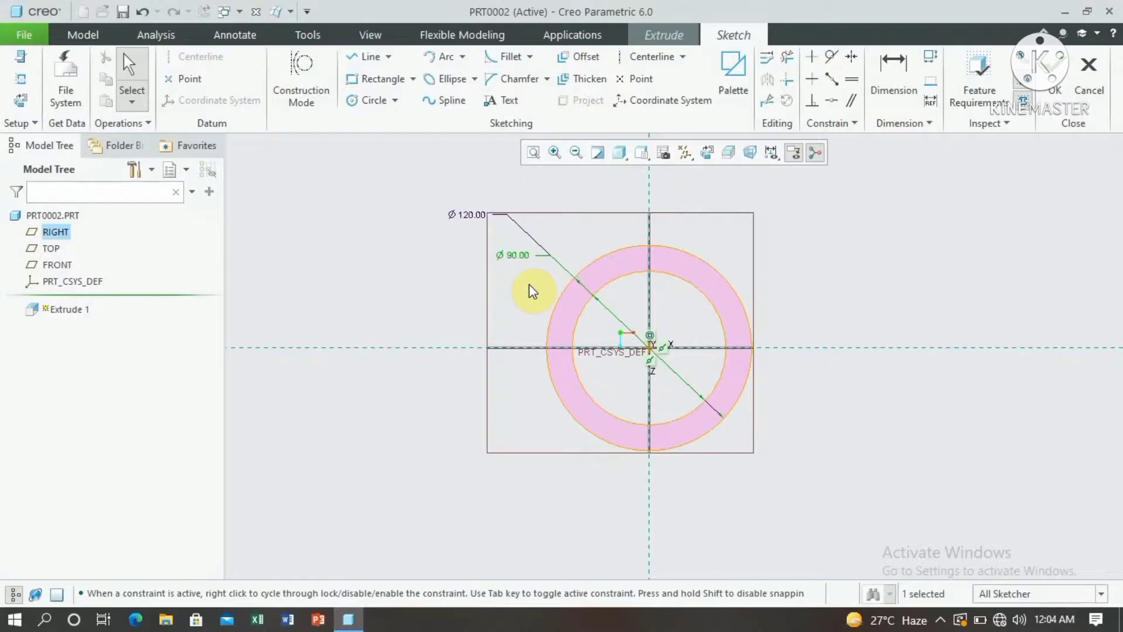
{"action": "left_click", "coordinate": [1052, 81]}
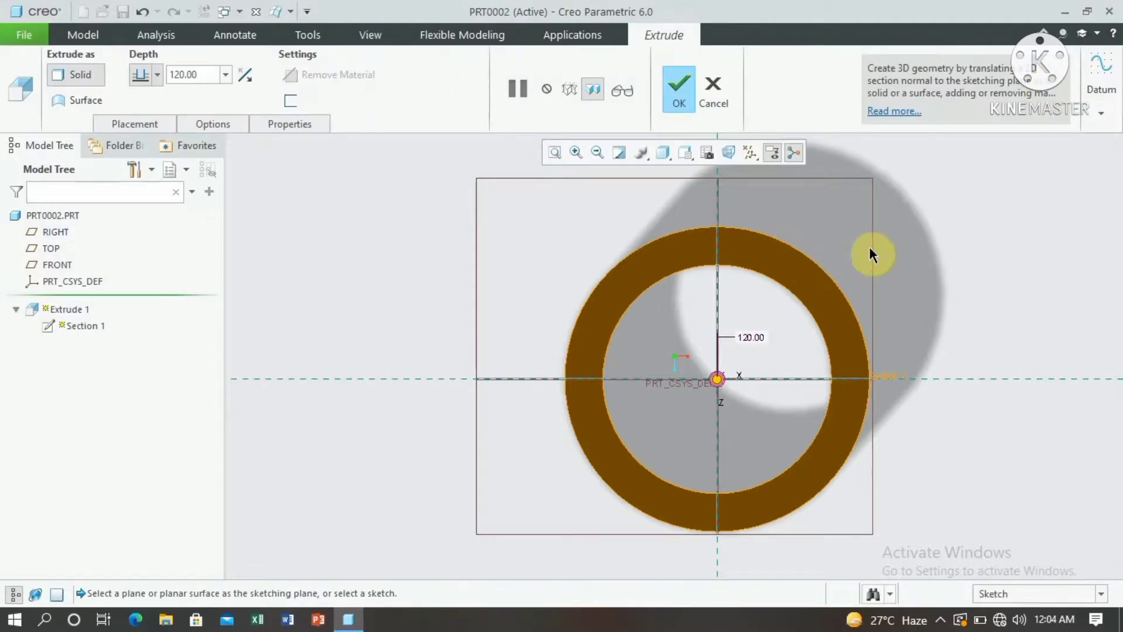
- Switch the model's display style to Shading With Edges
{"action": "mouse_move", "coordinate": [869, 262]}
{"action": "middle_mouse_down"}
{"action": "mouse_move", "coordinate": [842, 279]}
{"action": "mouse_move", "coordinate": [811, 258]}
{"action": "middle_mouse_up"}
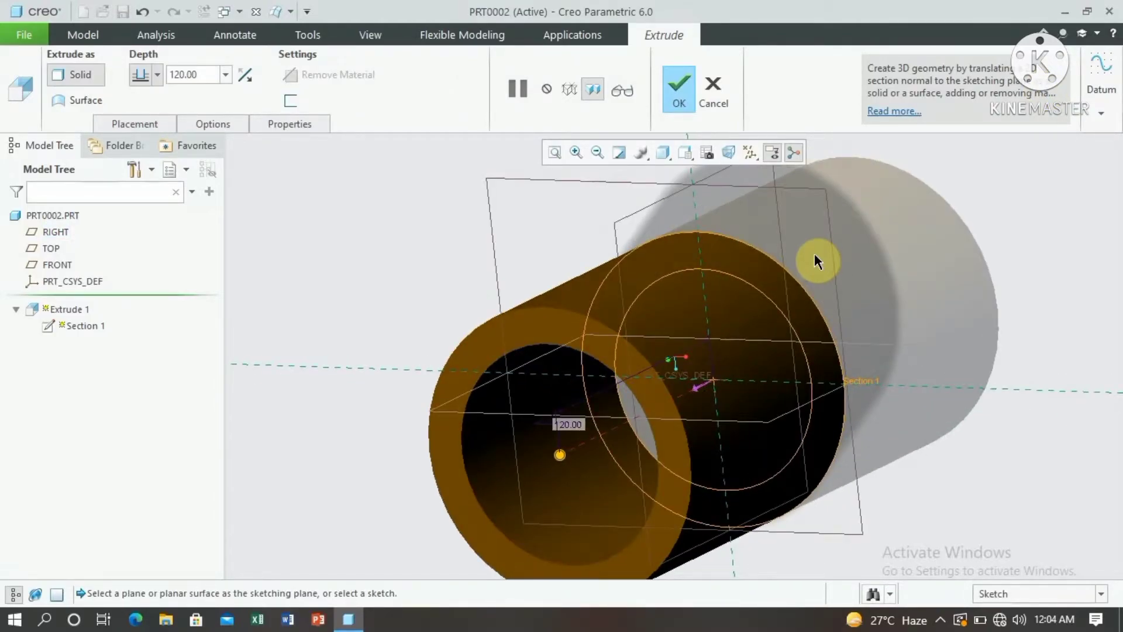
{"action": "left_click", "coordinate": [663, 155]}
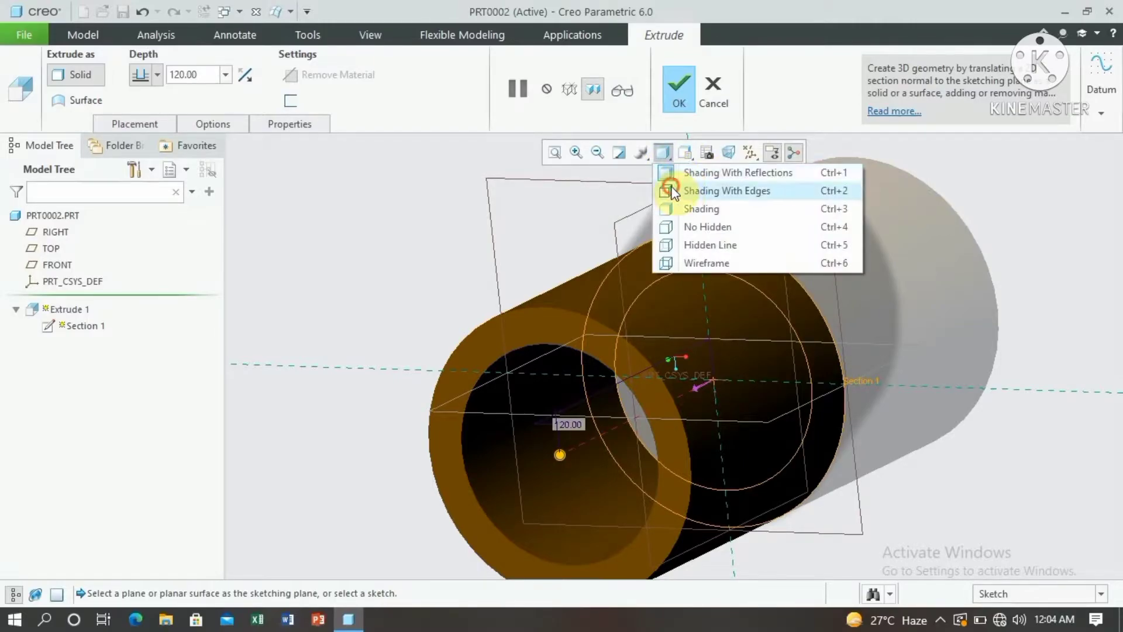
{"action": "left_click", "coordinate": [673, 191]}
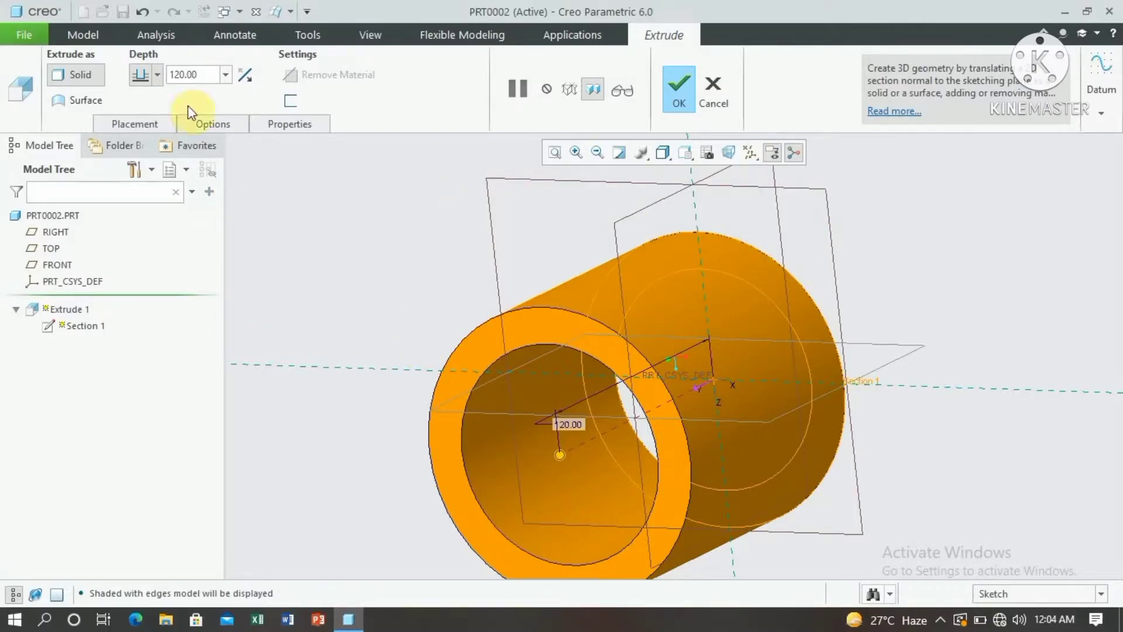
- Extrude the ring profile symmetrically about the sketch plane to a total depth of 50 mm
{"action": "left_click", "coordinate": [156, 78]}
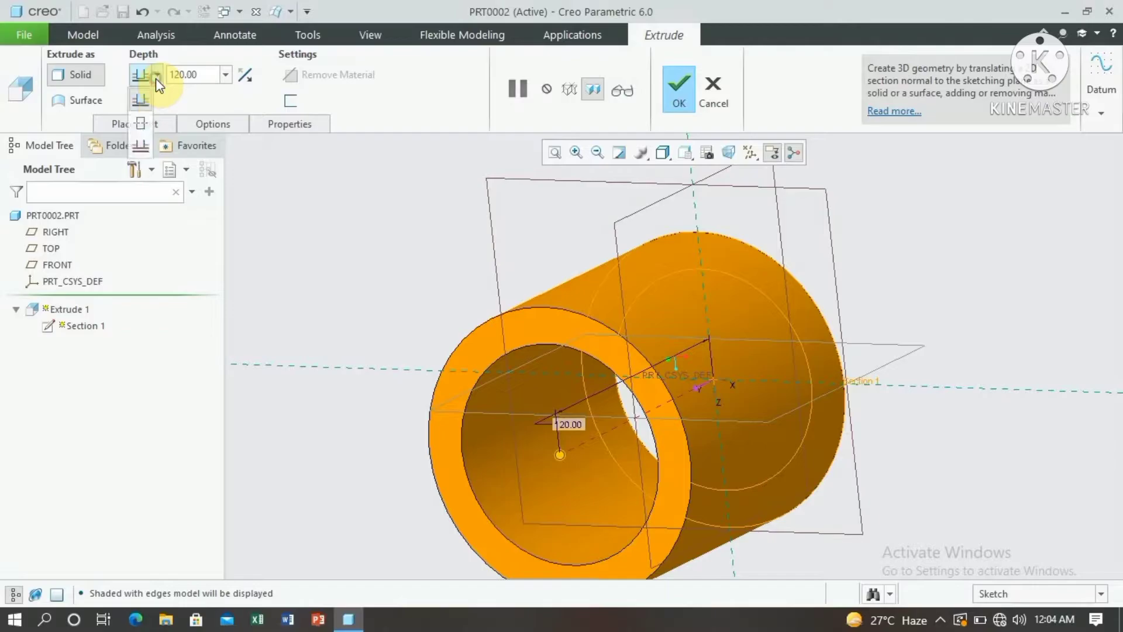
{"action": "left_click", "coordinate": [144, 125]}
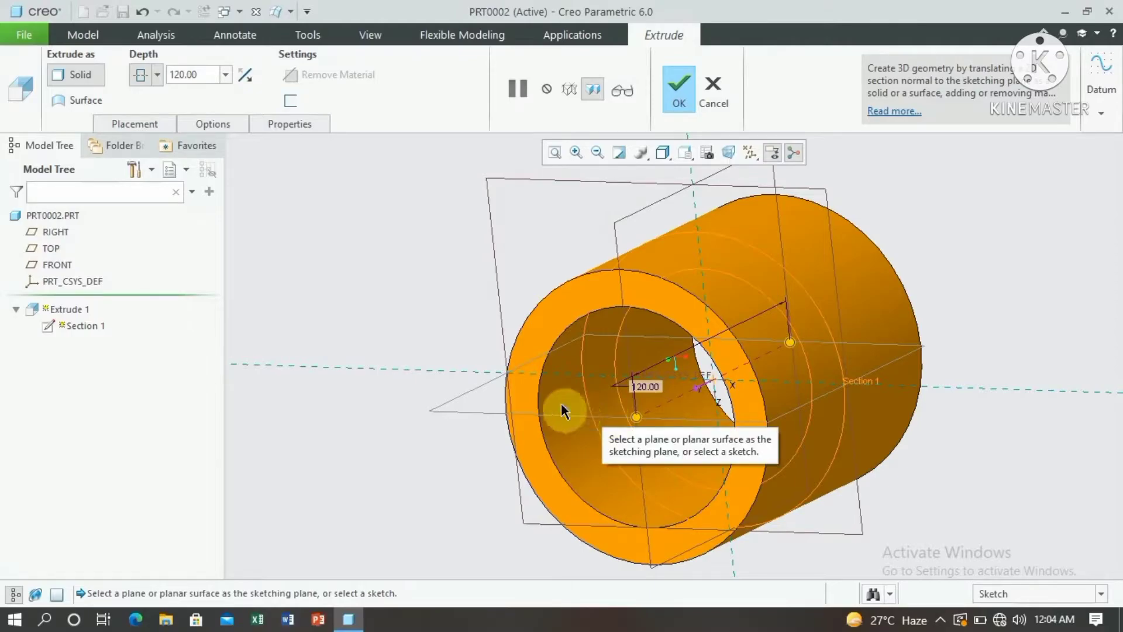
{"action": "double_click", "coordinate": [209, 81]}
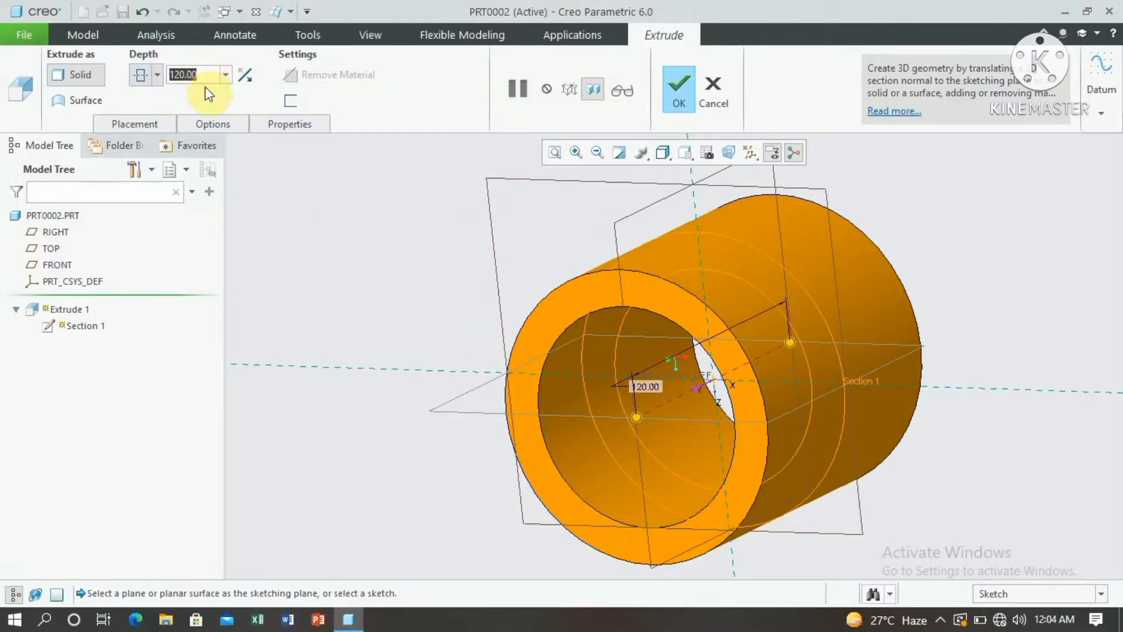
{"action": "key", "text": "BackSpace"}
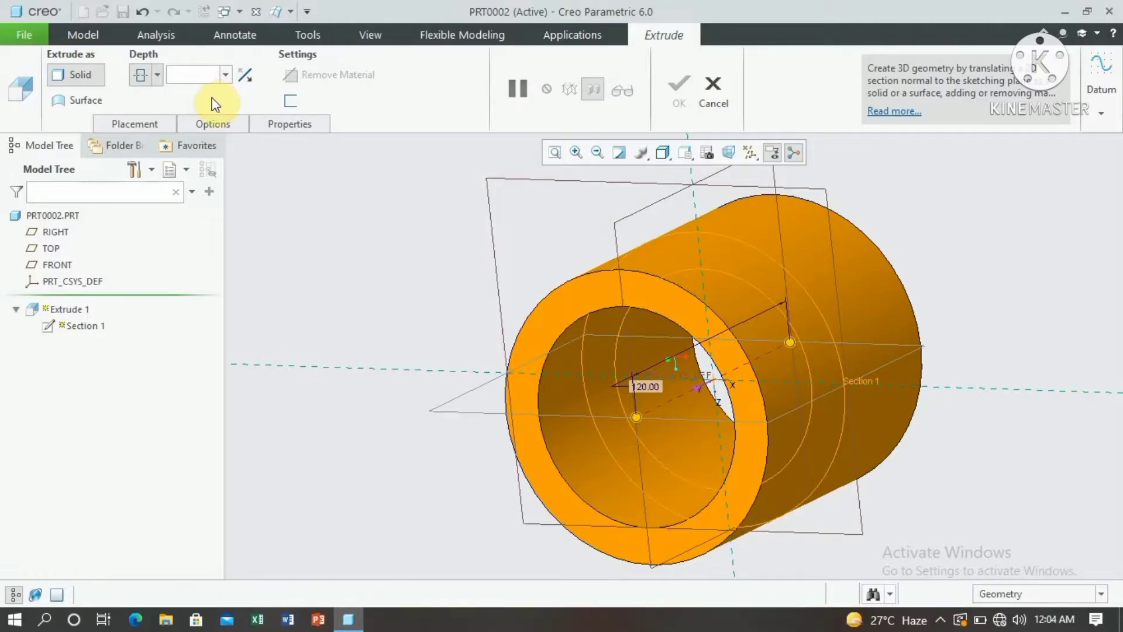
{"action": "type", "text": "50"}
{"action": "key", "text": "Return"}
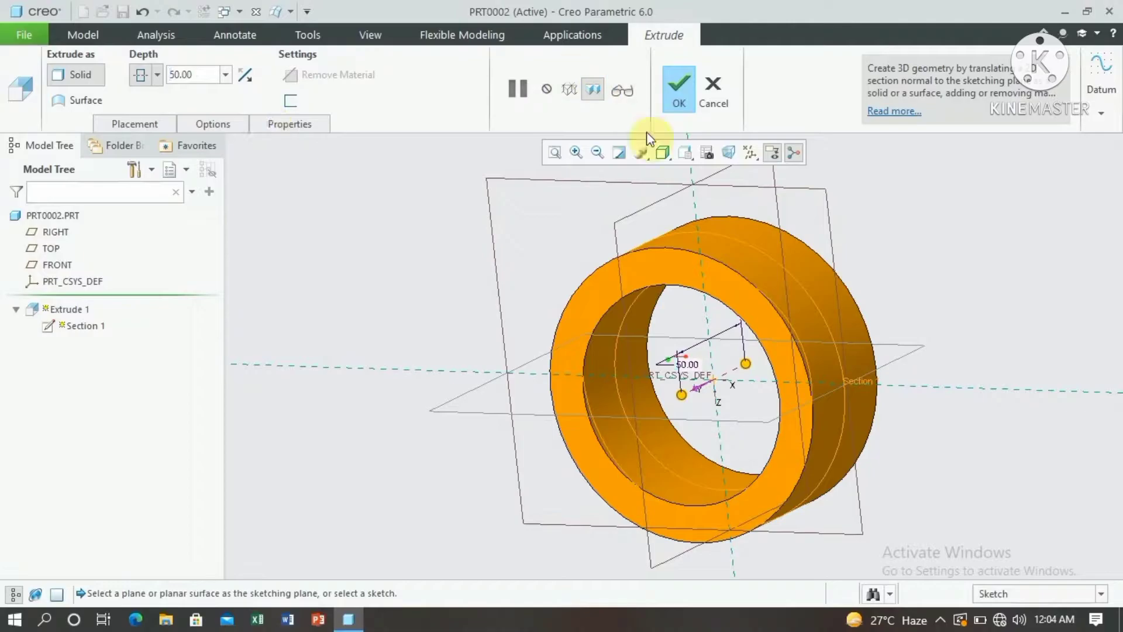
{"action": "left_click", "coordinate": [679, 93]}
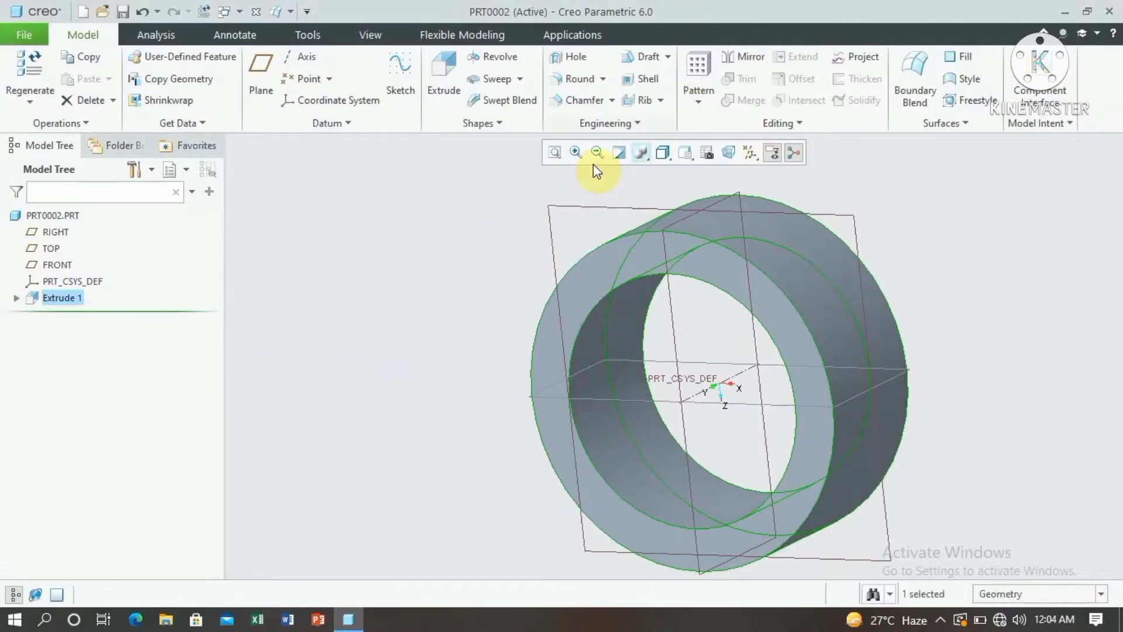
- Start a second extrusion on the TOP plane and project both halves of the ring's inner circular edge as its closed sketch profile
{"action": "left_click", "coordinate": [445, 76]}
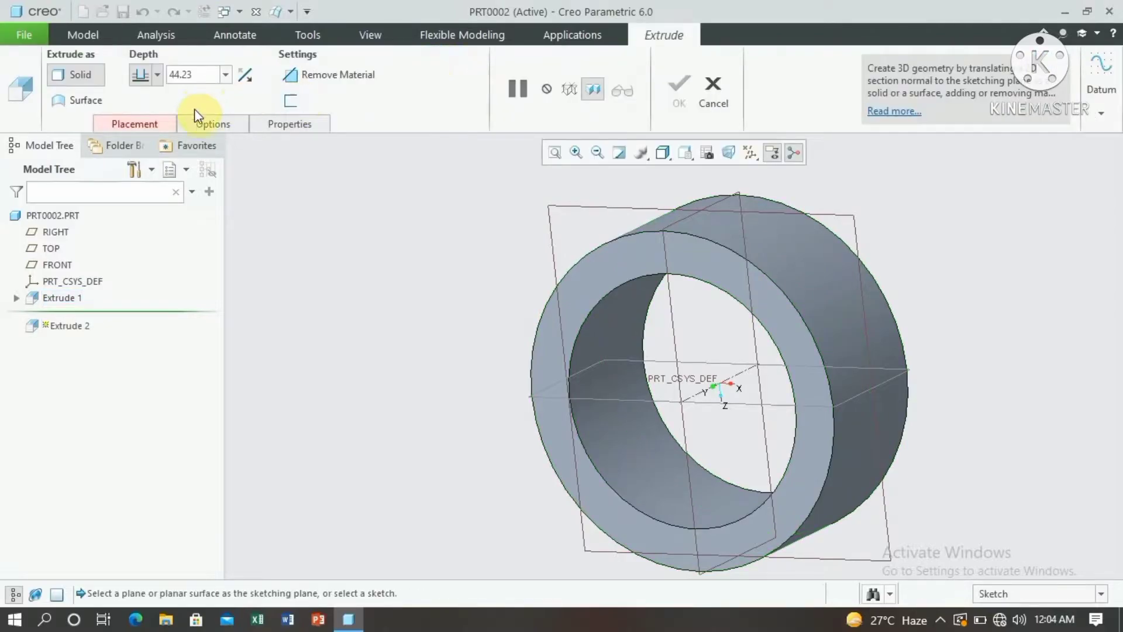
{"action": "left_click", "coordinate": [590, 202]}
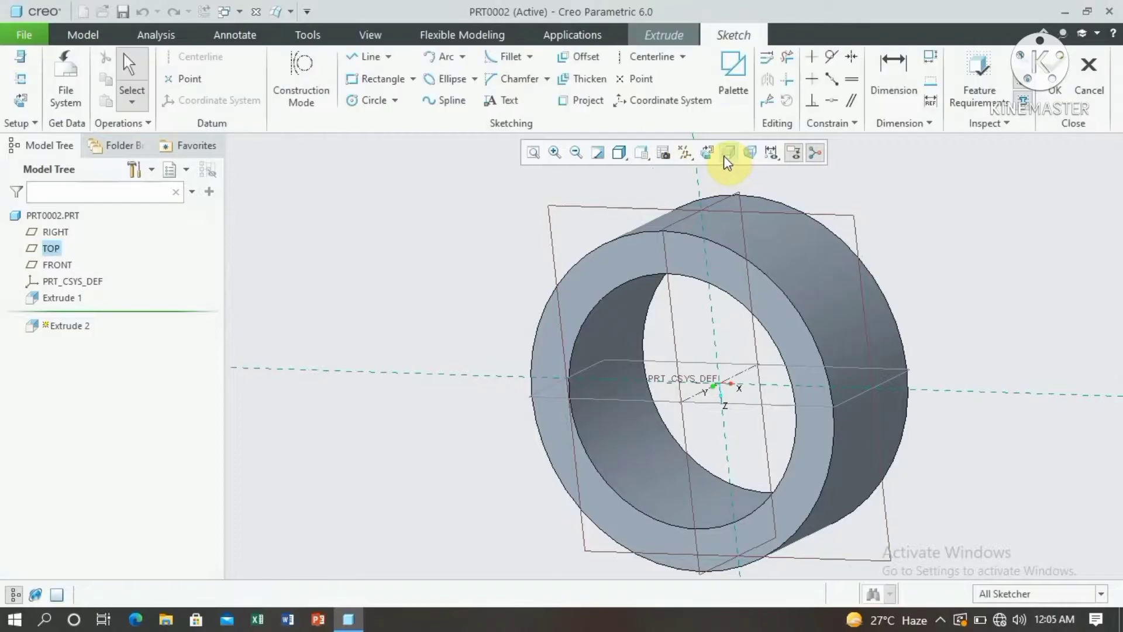
{"action": "left_click", "coordinate": [707, 153]}
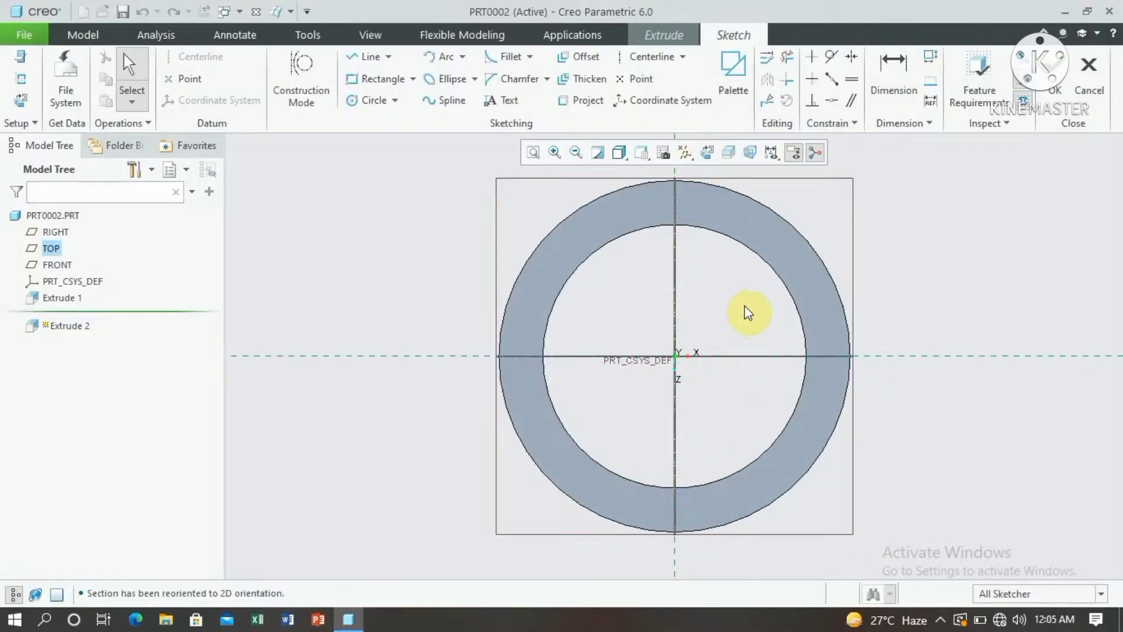
{"action": "left_click", "coordinate": [583, 102]}
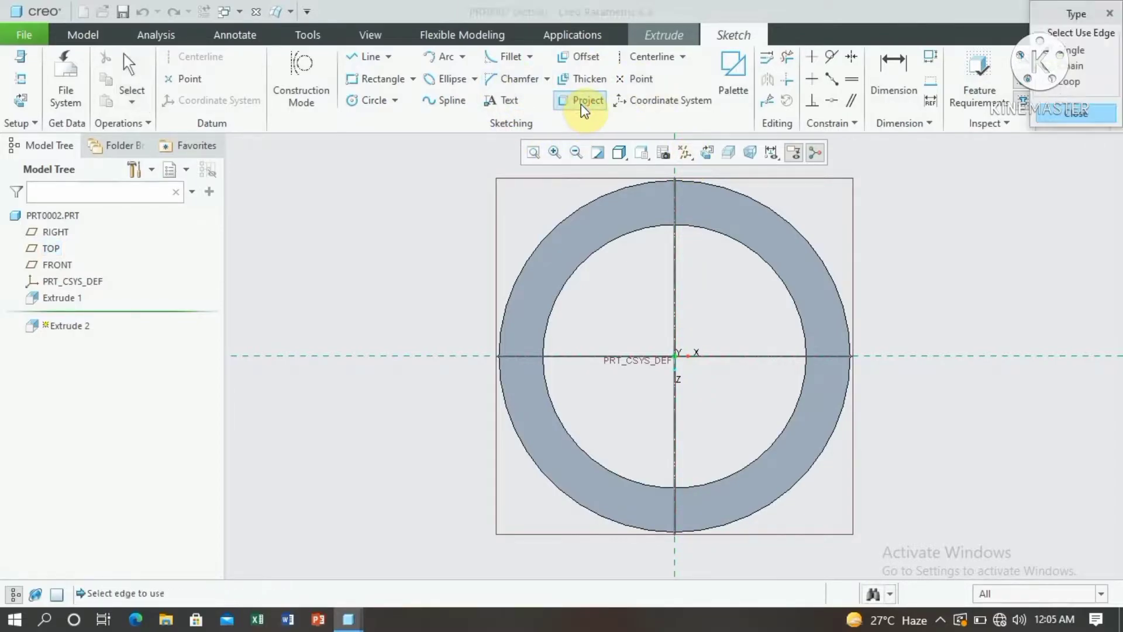
{"action": "left_click", "coordinate": [652, 225]}
{"action": "left_click", "coordinate": [639, 485]}
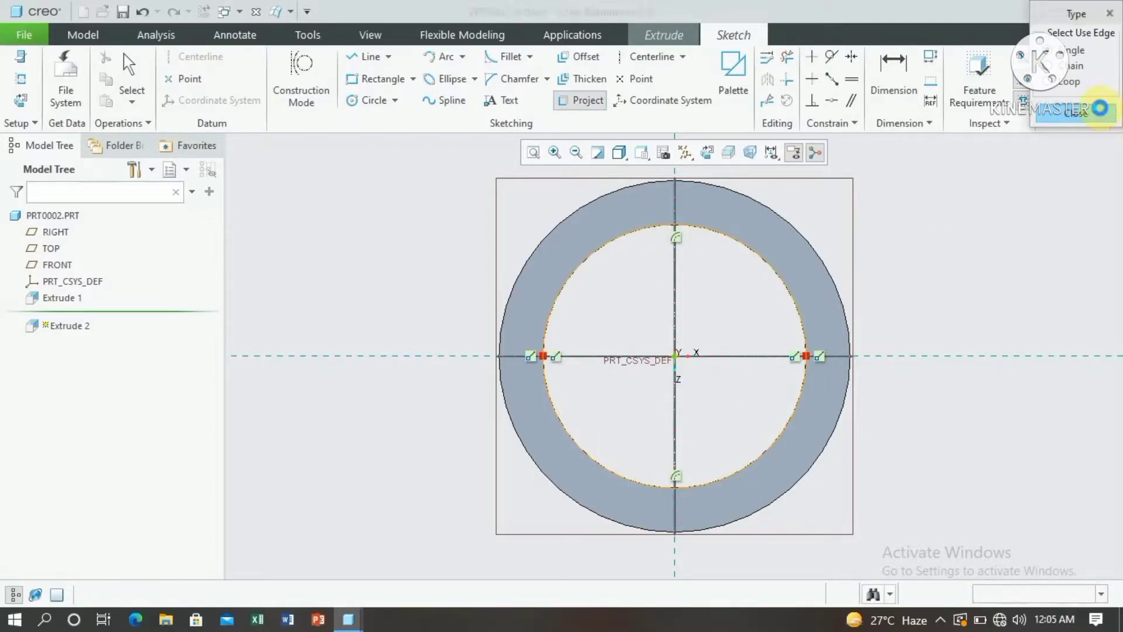
{"action": "left_click", "coordinate": [1100, 111]}
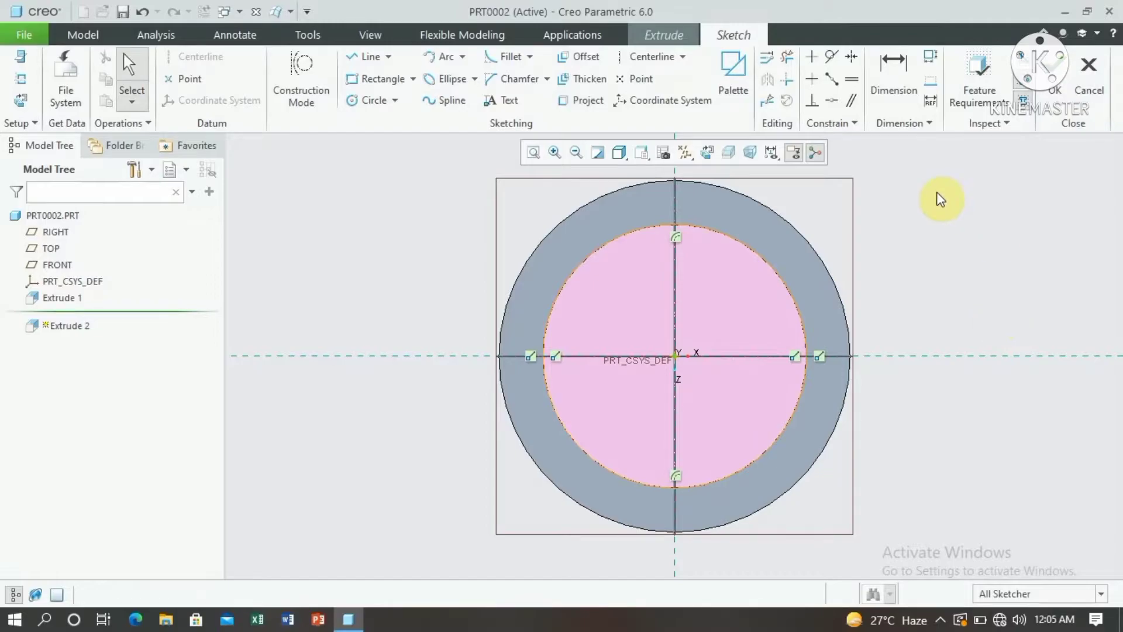
{"action": "left_click", "coordinate": [1054, 93]}
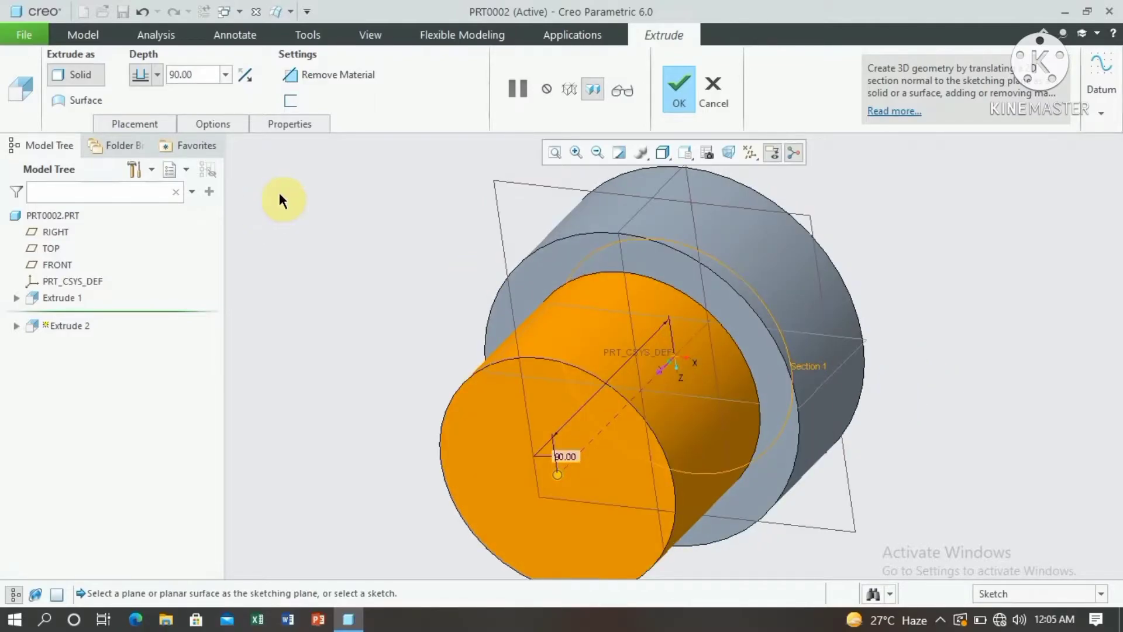
- Extrude the inner disc profile symmetrically about the sketch plane to a total depth of 25 mm
{"action": "left_click", "coordinate": [162, 76]}
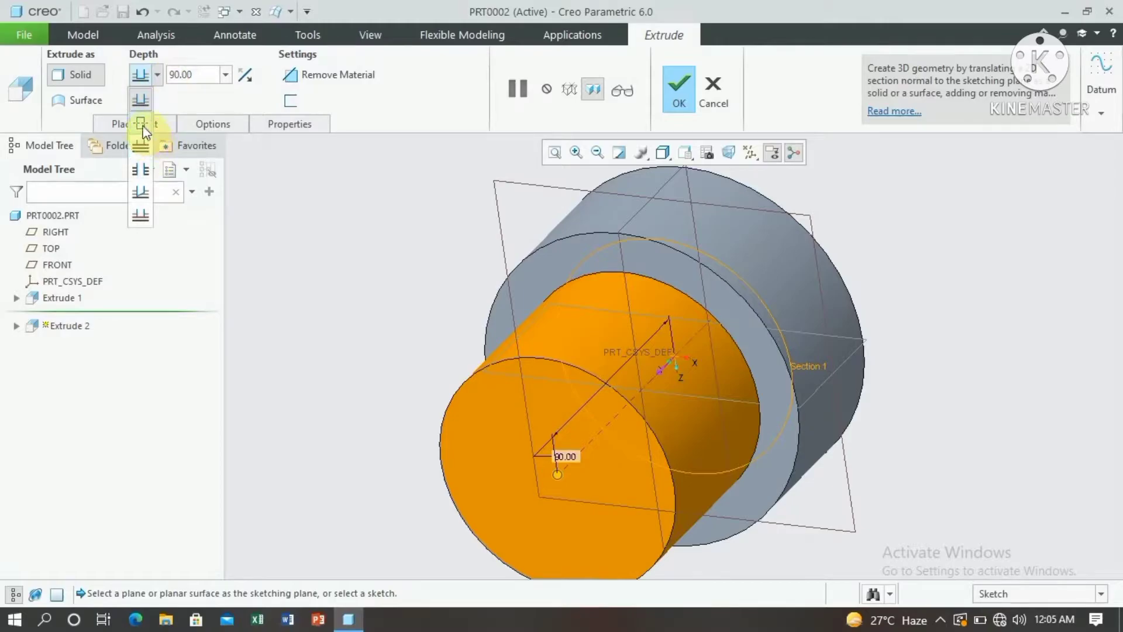
{"action": "left_click", "coordinate": [142, 124]}
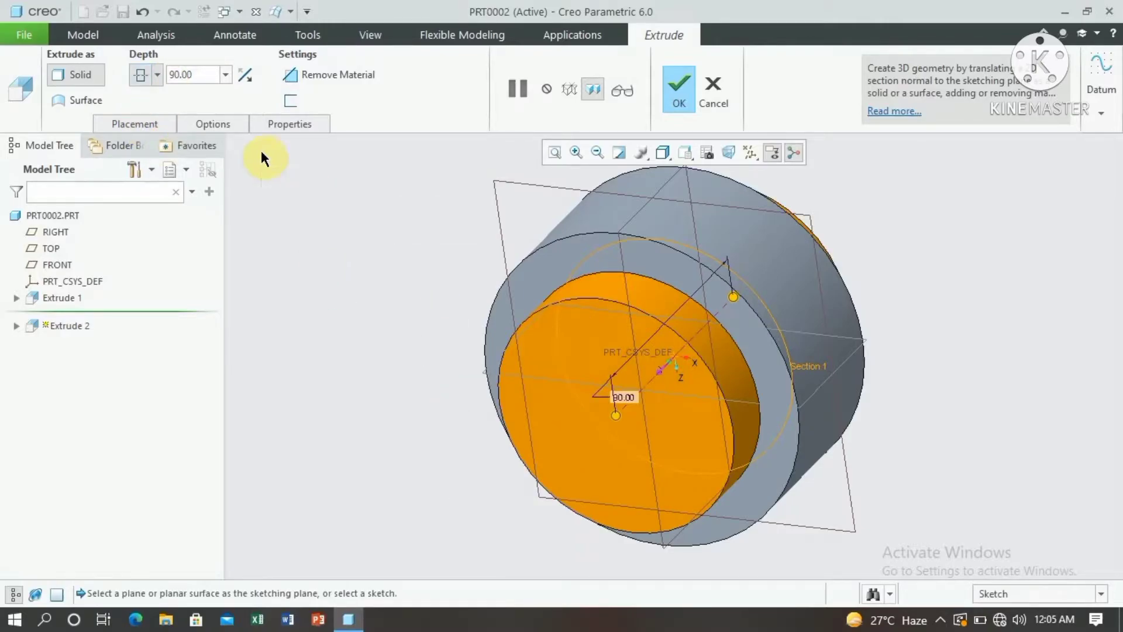
{"action": "double_click", "coordinate": [199, 78]}
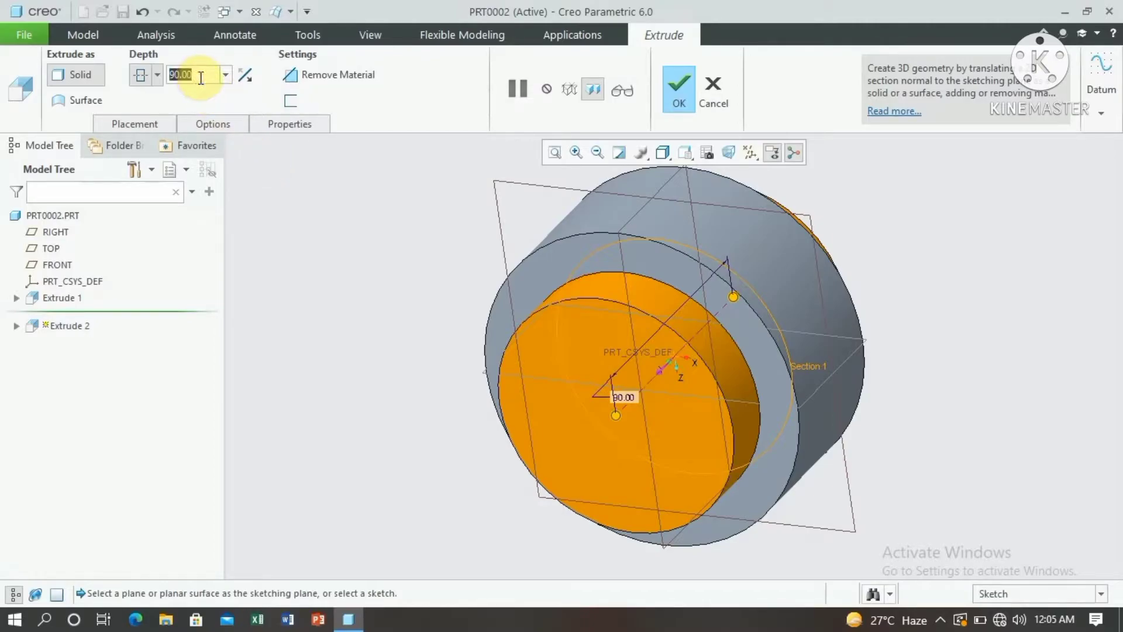
{"action": "key", "text": "BackSpace"}
{"action": "type", "text": "50"}
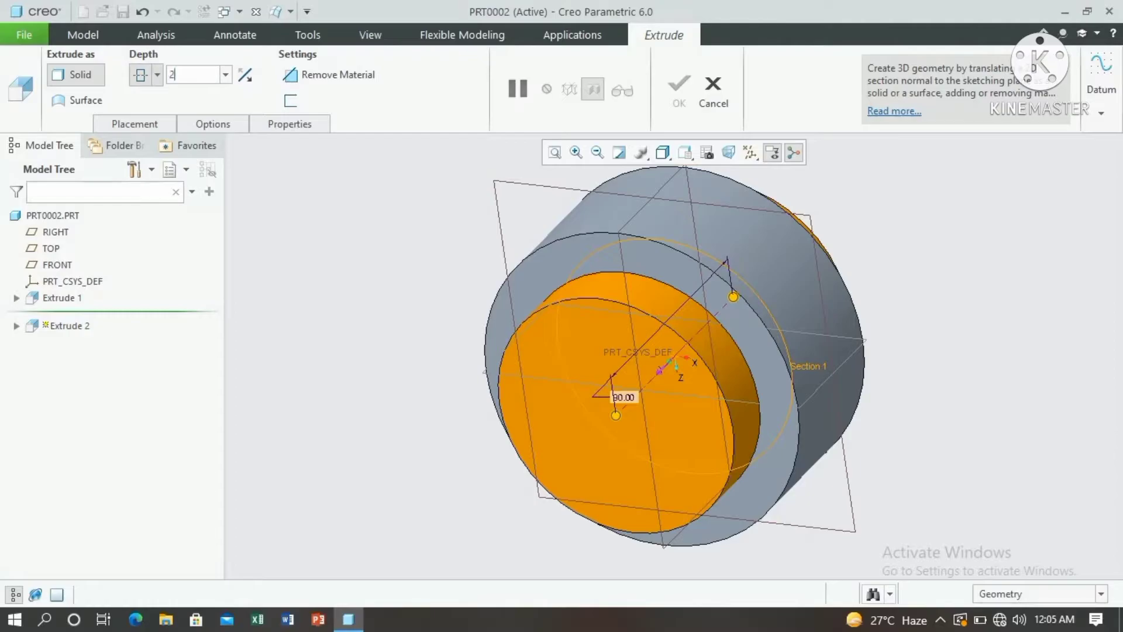
{"action": "key", "text": "Return"}
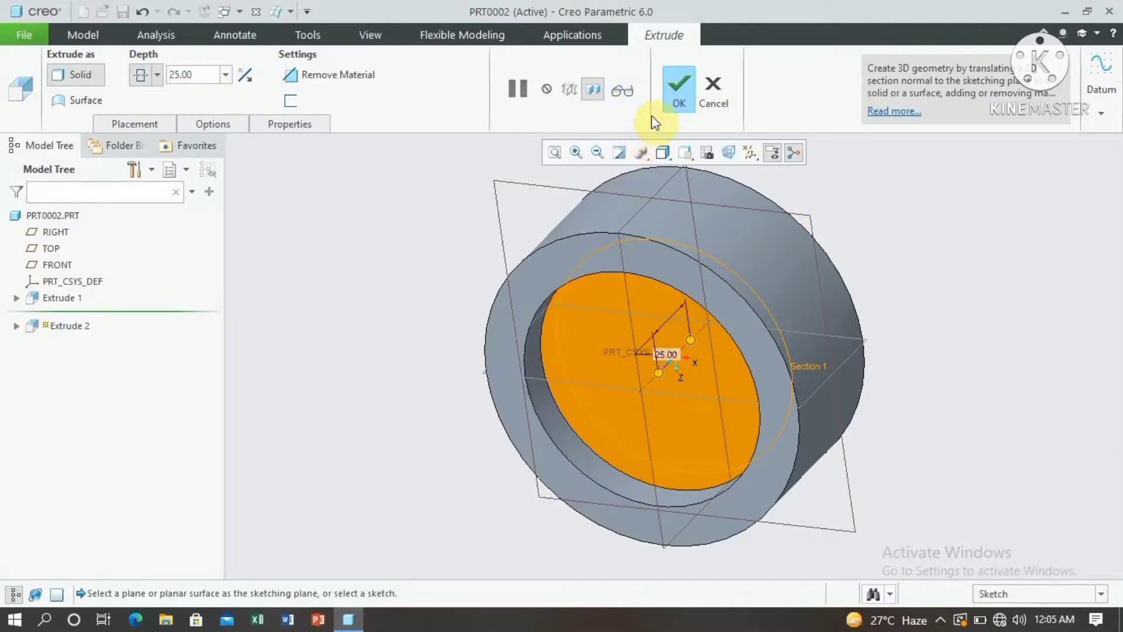
{"action": "left_click", "coordinate": [679, 93]}
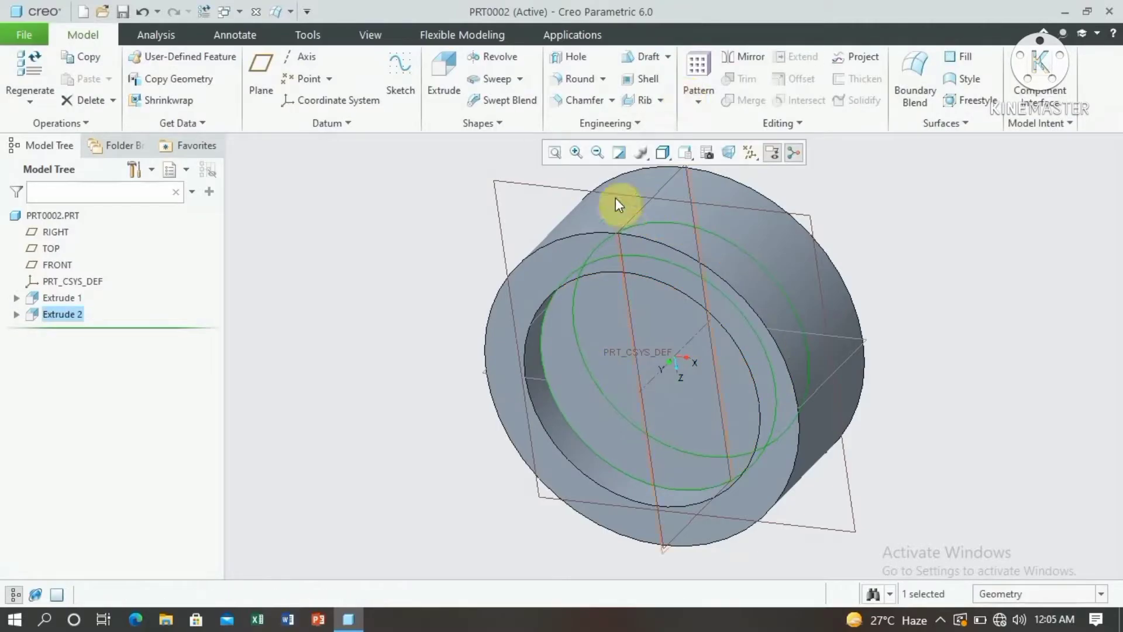
- Start a third extrusion sketch on the TOP plane and add a vertical centerline through the ring's centre
{"action": "left_click", "coordinate": [597, 152]}
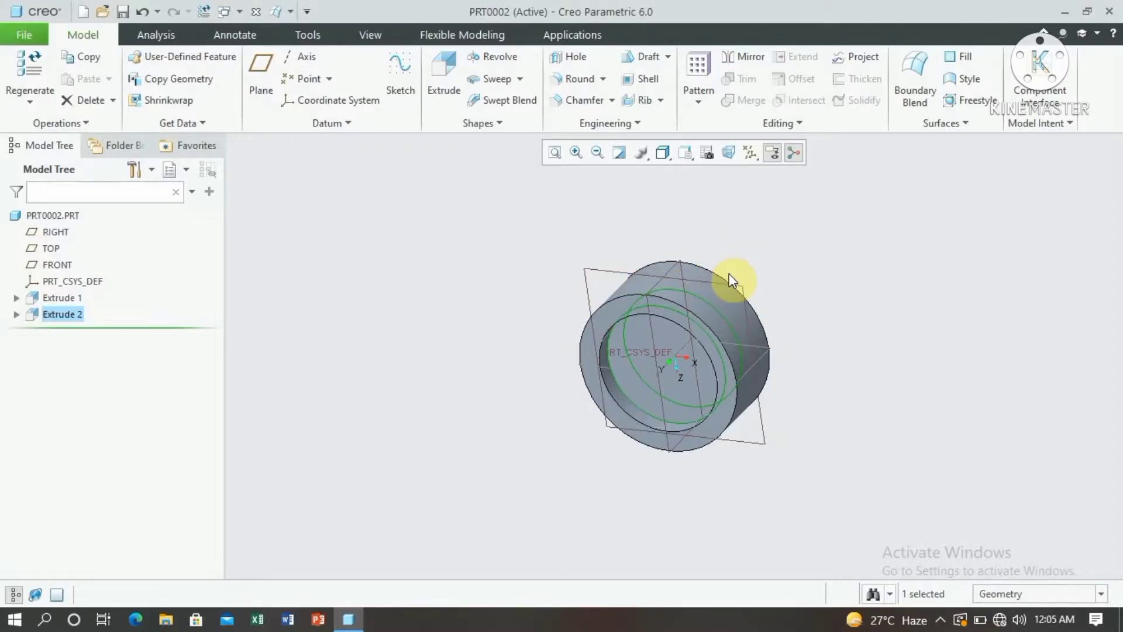
{"action": "mouse_move", "coordinate": [729, 275]}
{"action": "middle_mouse_down"}
{"action": "mouse_move", "coordinate": [754, 260]}
{"action": "mouse_move", "coordinate": [753, 248]}
{"action": "mouse_move", "coordinate": [757, 263]}
{"action": "middle_mouse_up"}
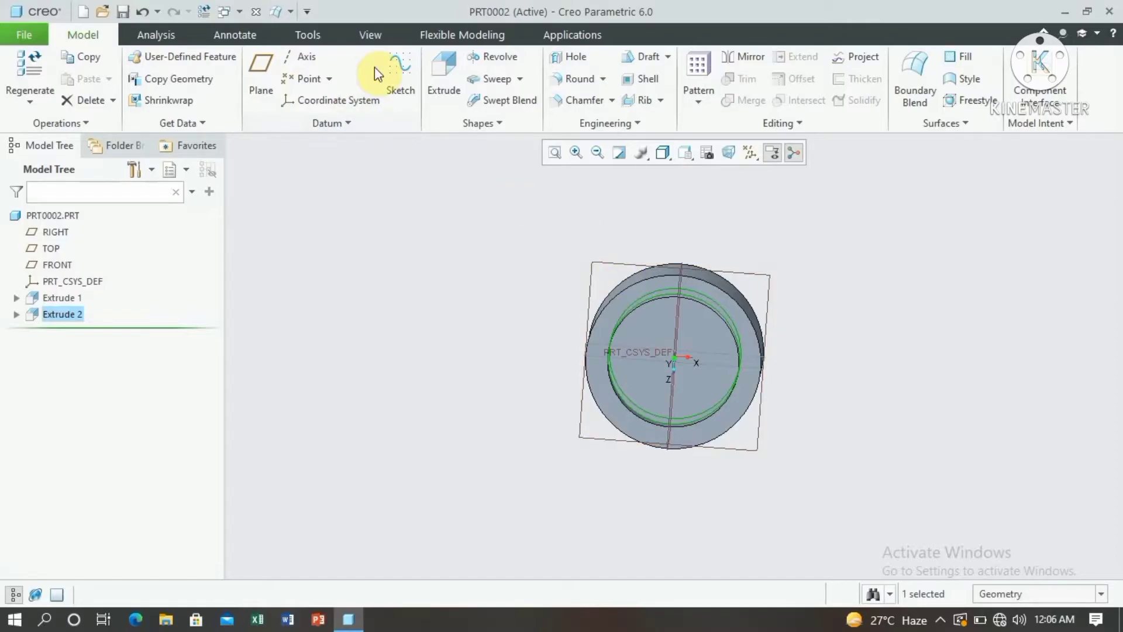
{"action": "left_click", "coordinate": [438, 76]}
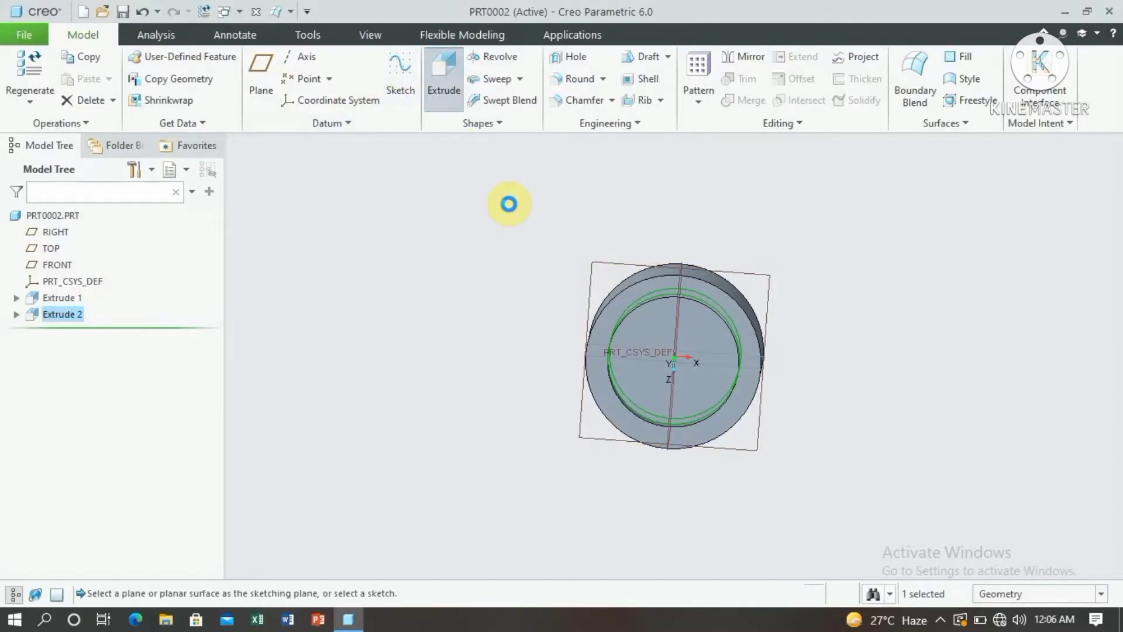
{"action": "left_click", "coordinate": [595, 260]}
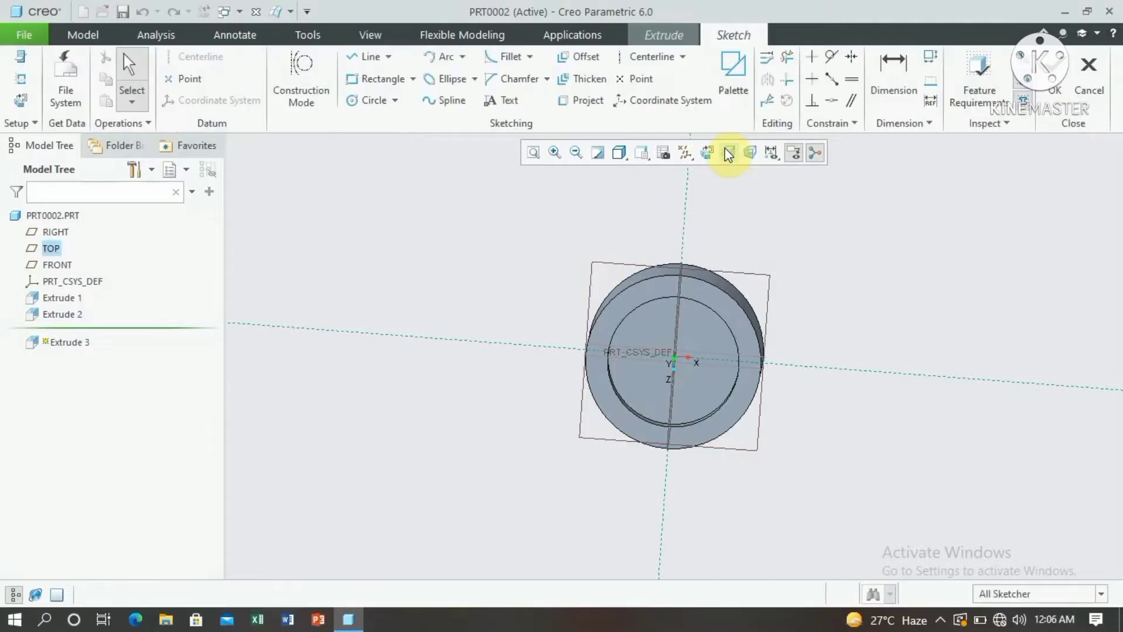
{"action": "left_click", "coordinate": [704, 157]}
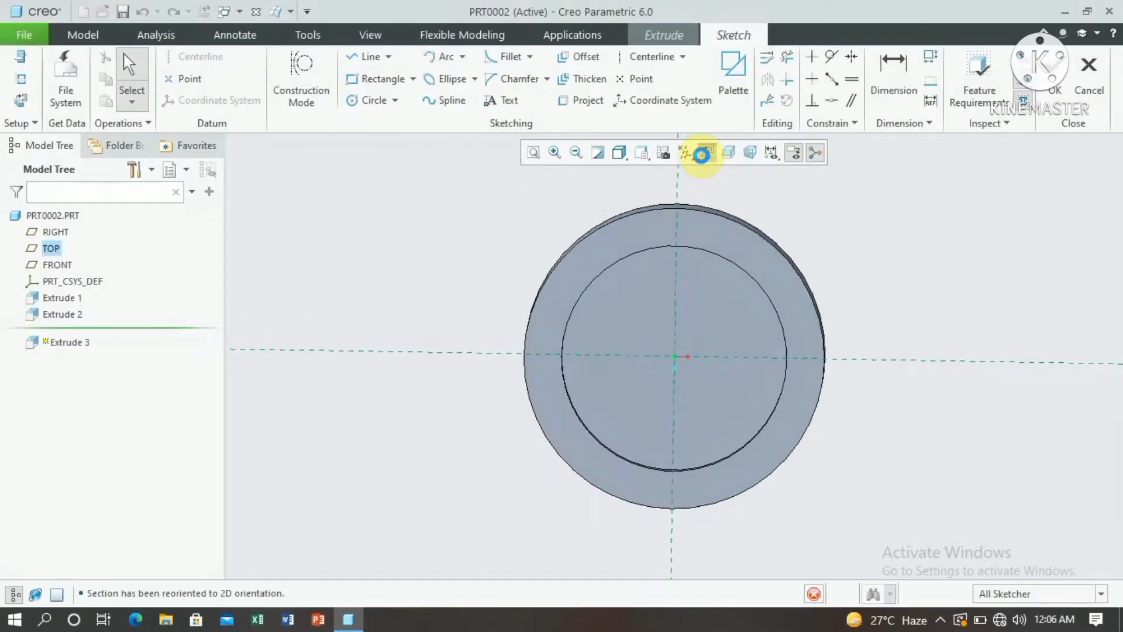
{"action": "left_click", "coordinate": [576, 151]}
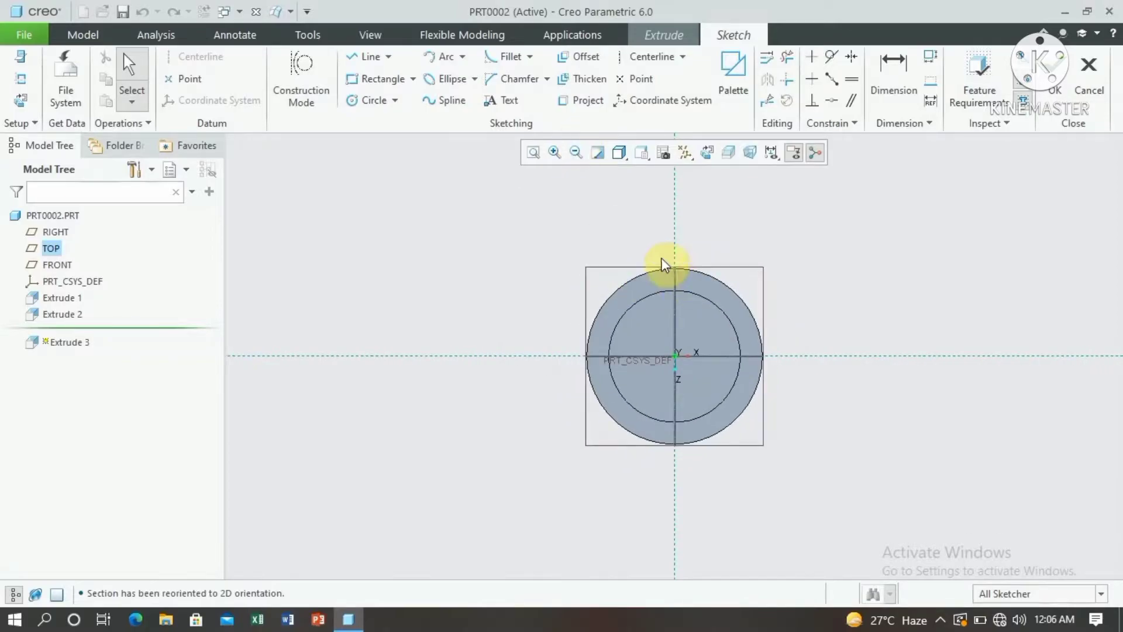
{"action": "scroll", "coordinate": [673, 253], "scroll_direction": "up", "scroll_amount": 3}
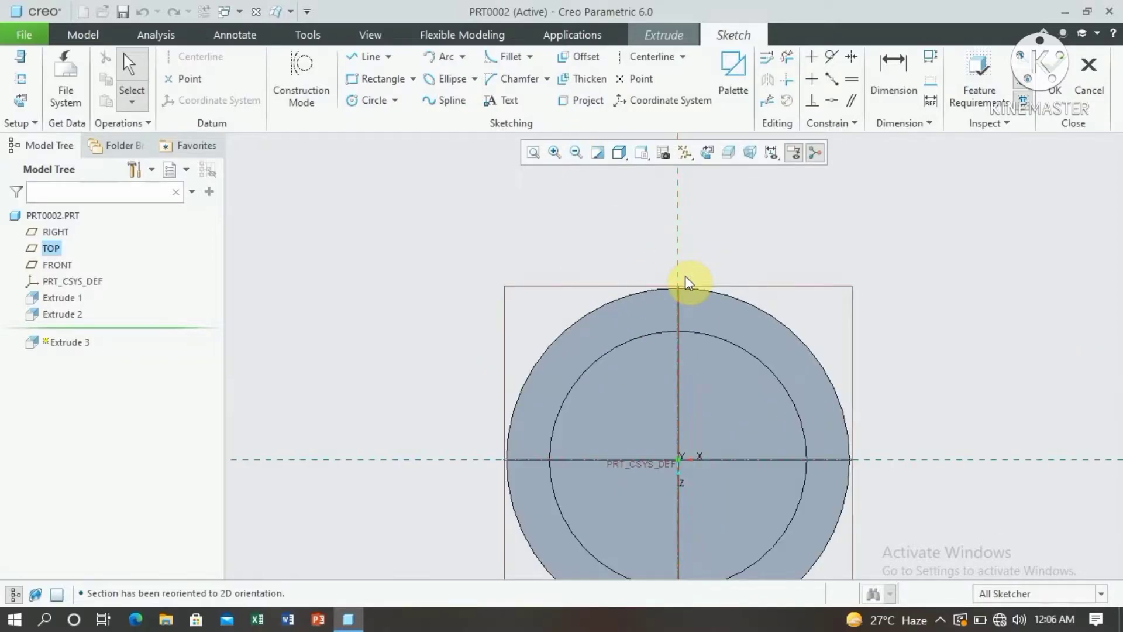
{"action": "scroll", "coordinate": [689, 282], "scroll_direction": "up", "scroll_amount": 1}
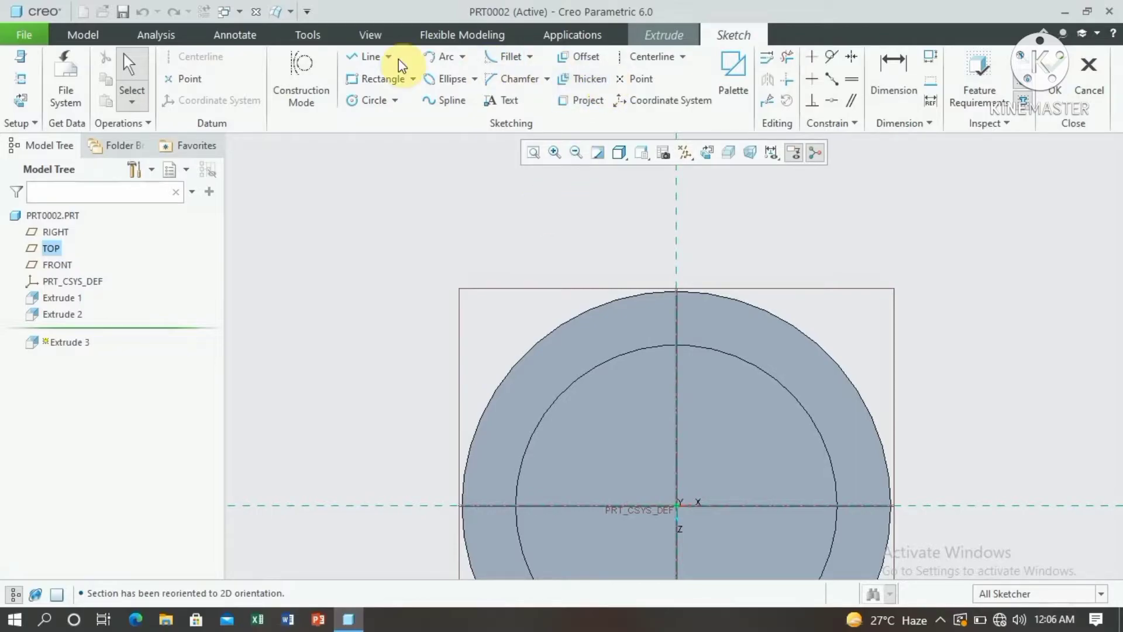
{"action": "left_click", "coordinate": [658, 56]}
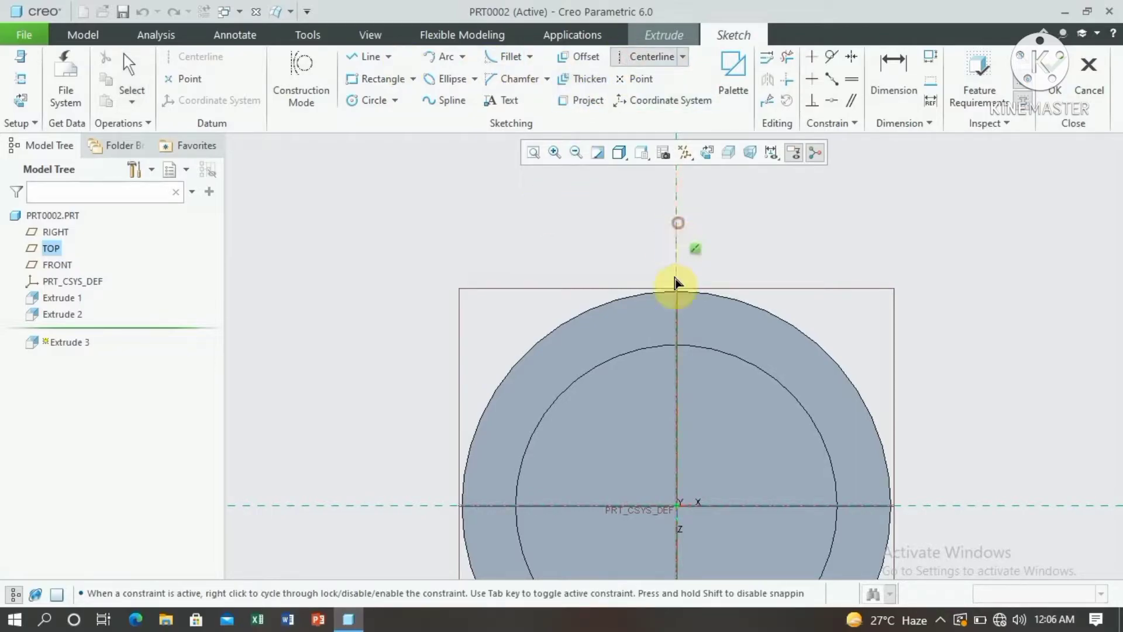
{"action": "left_click", "coordinate": [678, 236]}
{"action": "left_click", "coordinate": [677, 345]}
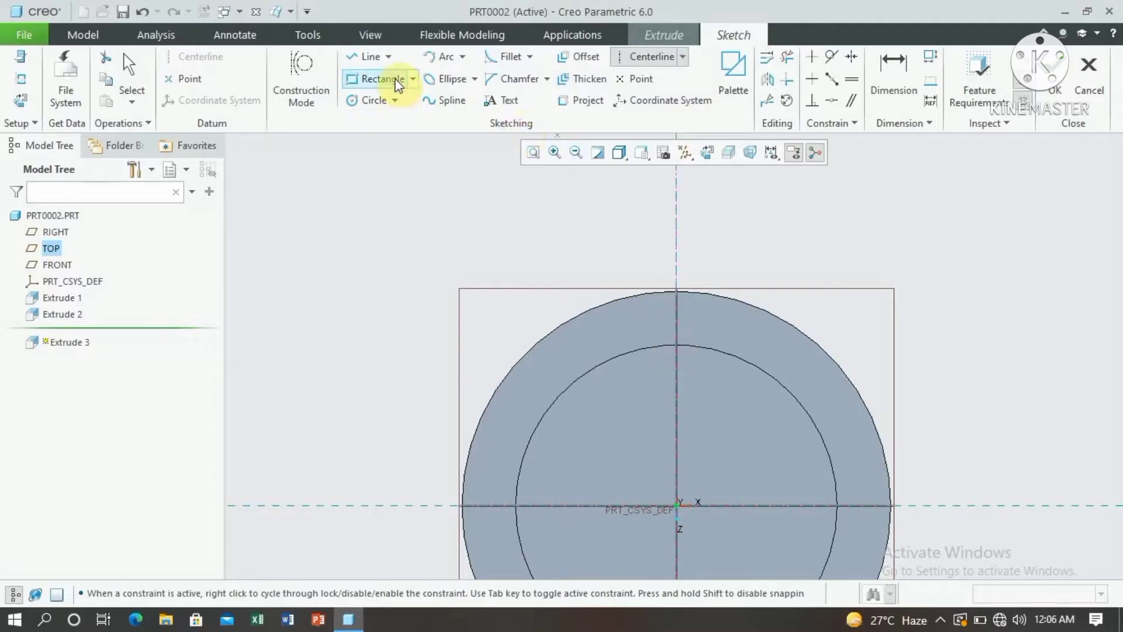
- Sketch a horizontal line about 10.5 mm long above the ring, symmetric about the vertical centerline
{"action": "left_click", "coordinate": [368, 58]}
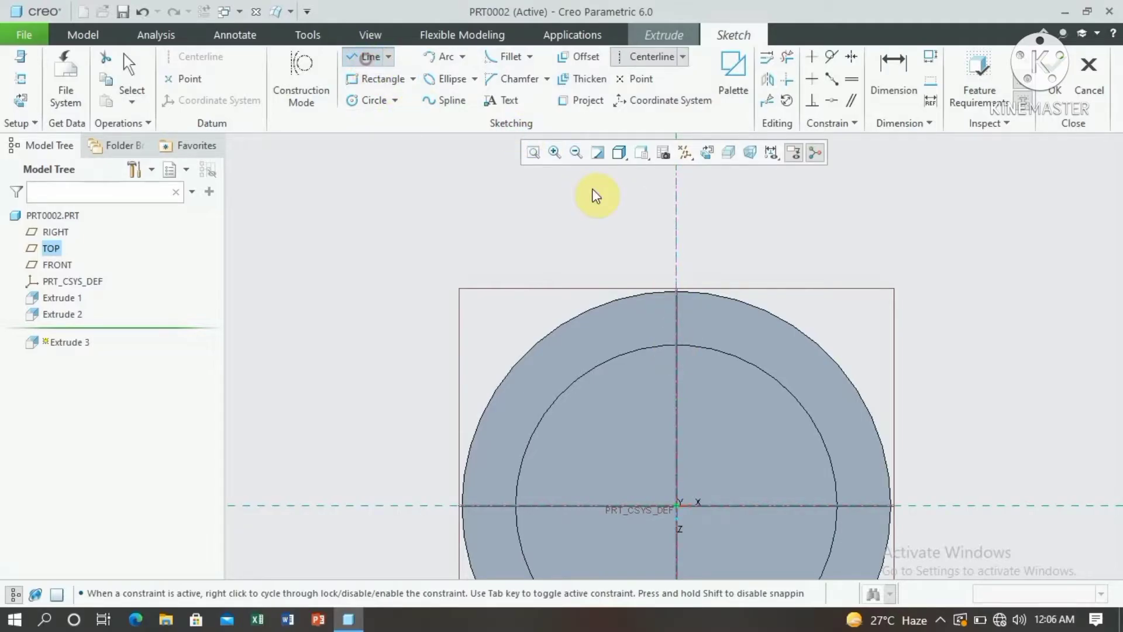
{"action": "left_click", "coordinate": [658, 199]}
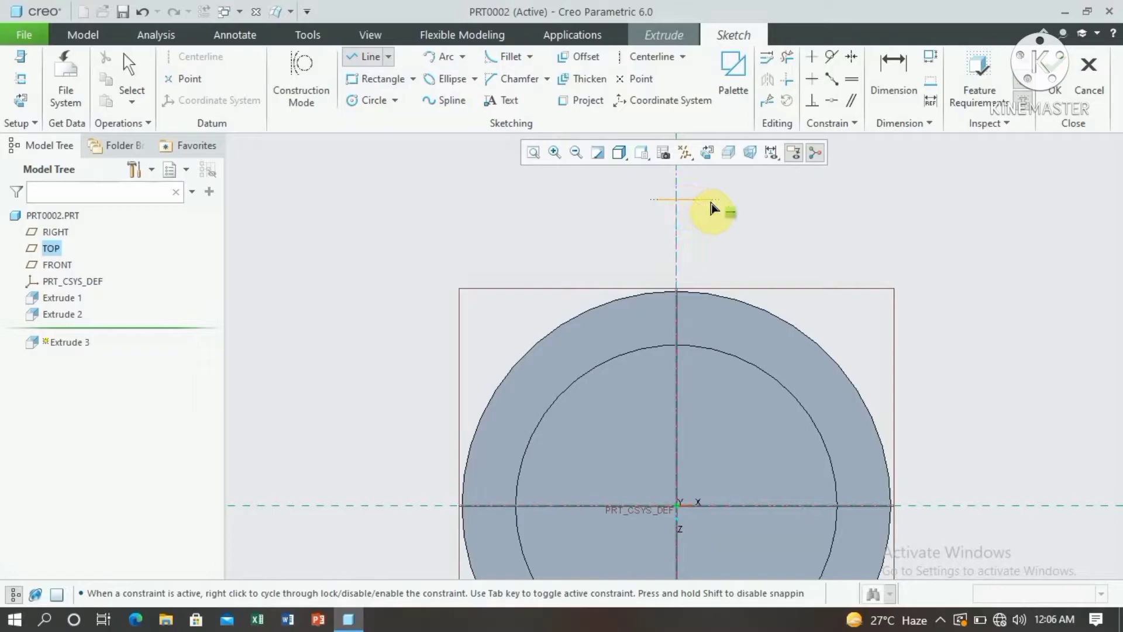
{"action": "left_click", "coordinate": [709, 206]}
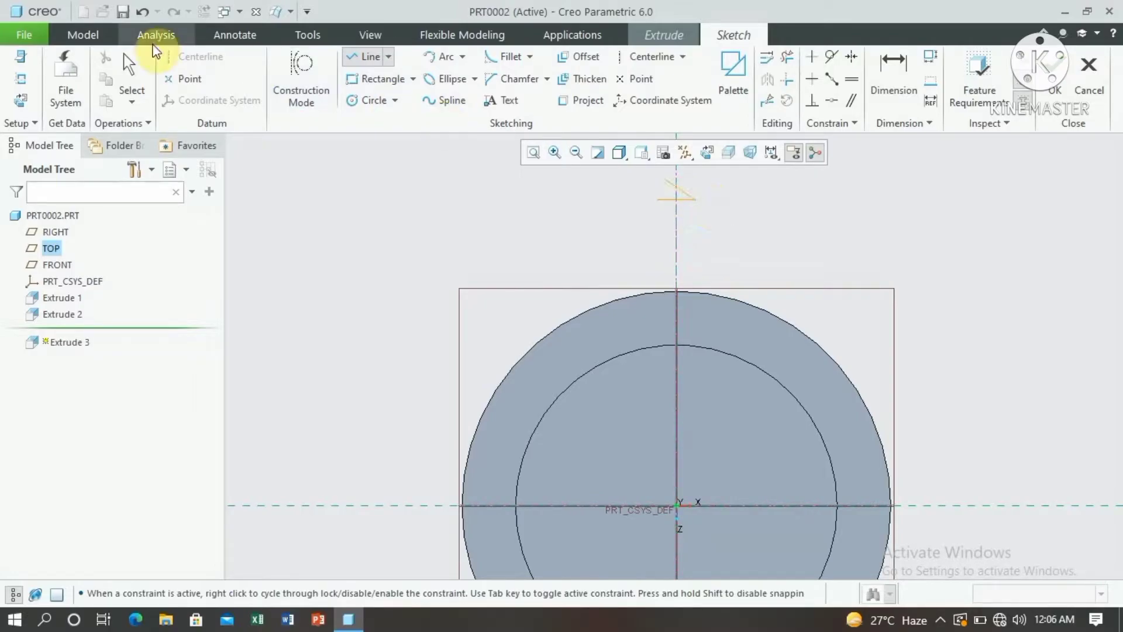
{"action": "left_click", "coordinate": [128, 65]}
- Set the length of the short horizontal line above the ring to 10 mm
{"action": "left_click", "coordinate": [668, 202]}
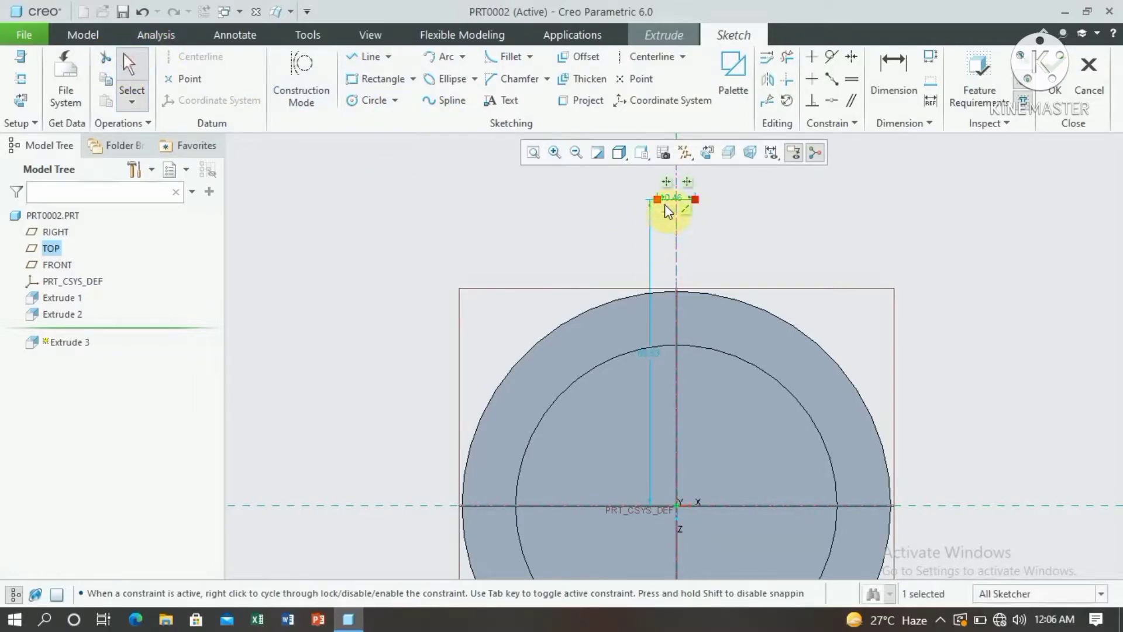
{"action": "double_click", "coordinate": [667, 198]}
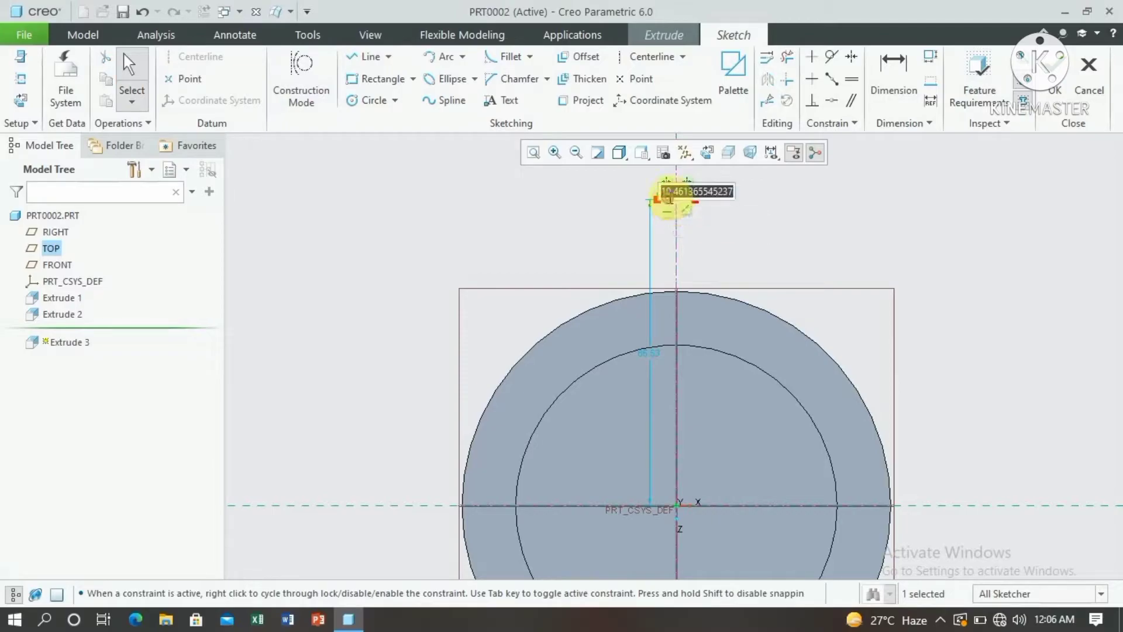
{"action": "key", "text": "BackSpace"}
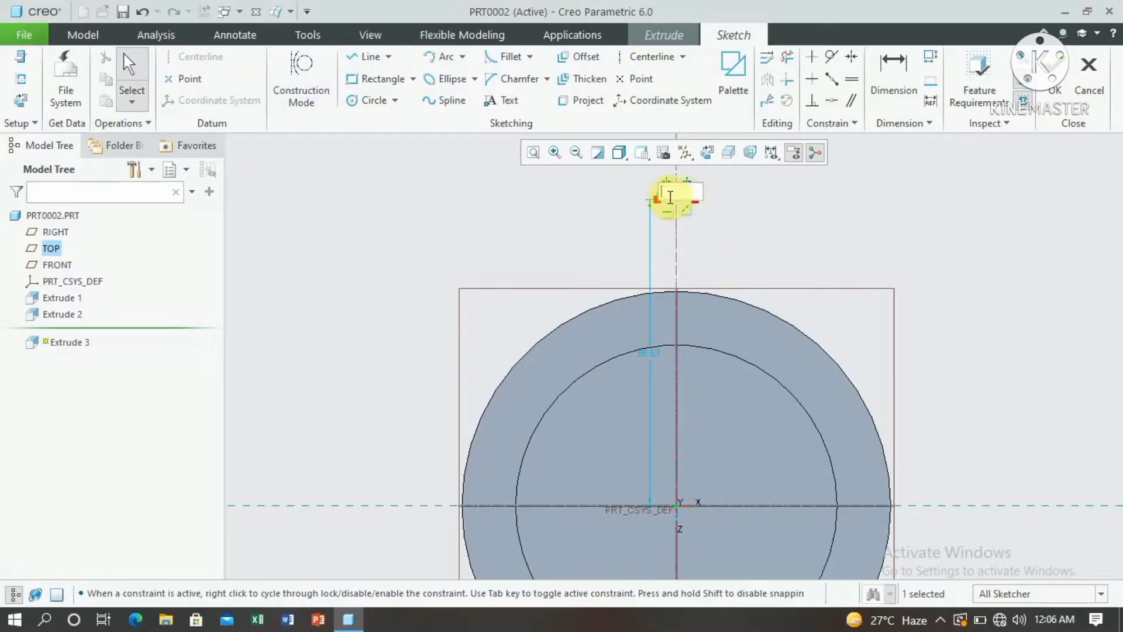
{"action": "type", "text": "10"}
{"action": "key", "text": "Return"}
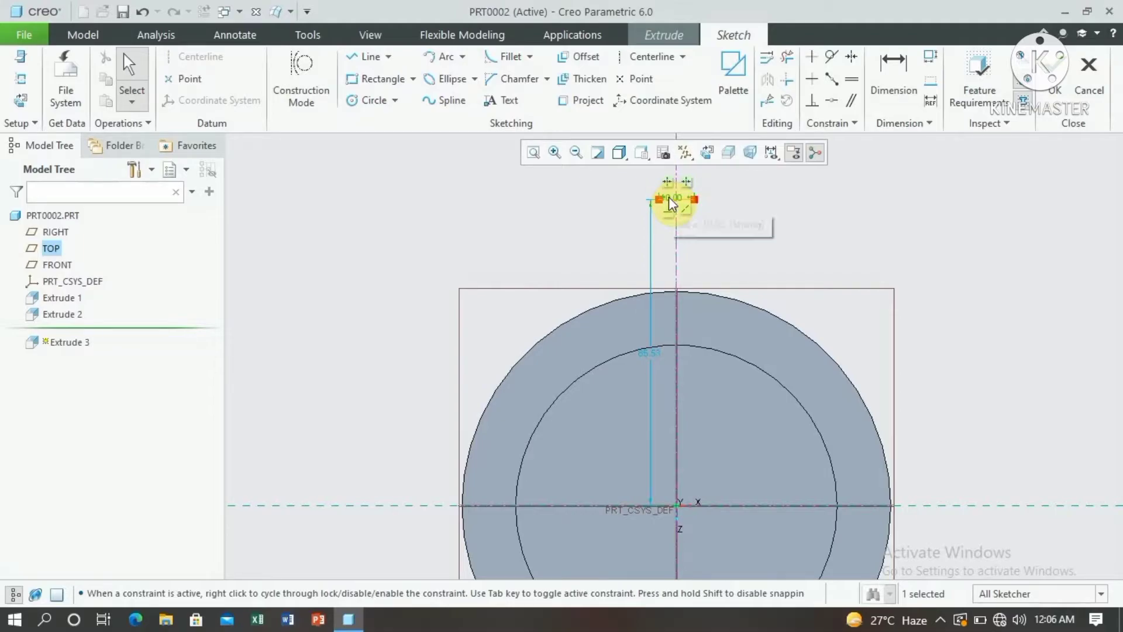
- Set the short line's distance from the ring's horizontal centre axis to 104 mm
{"action": "double_click", "coordinate": [650, 356]}
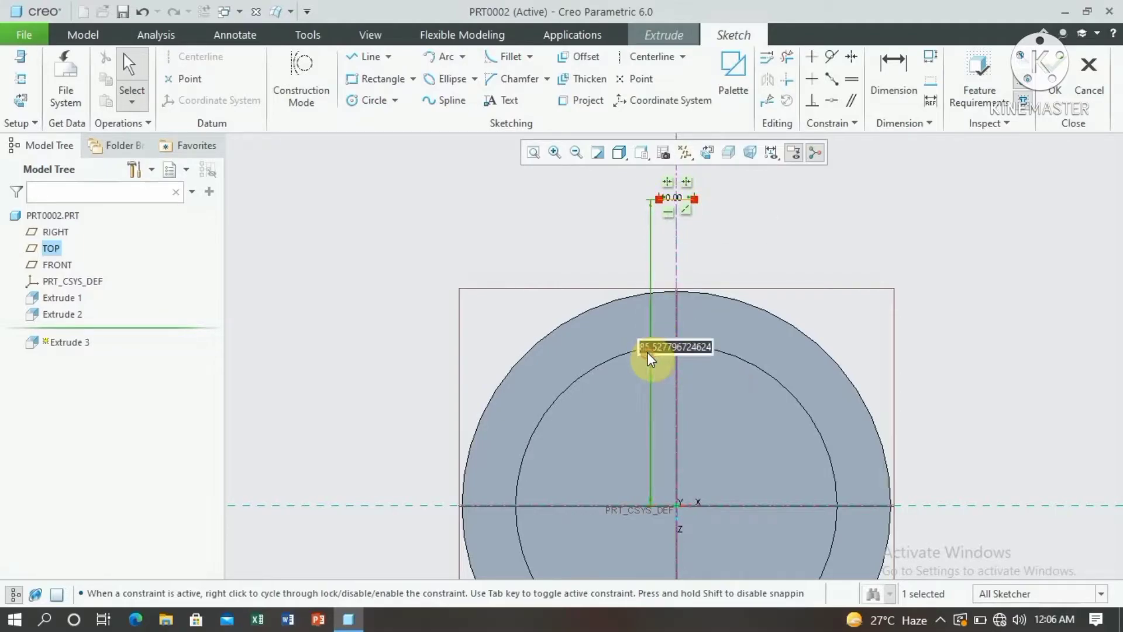
{"action": "key", "text": "BackSpace"}
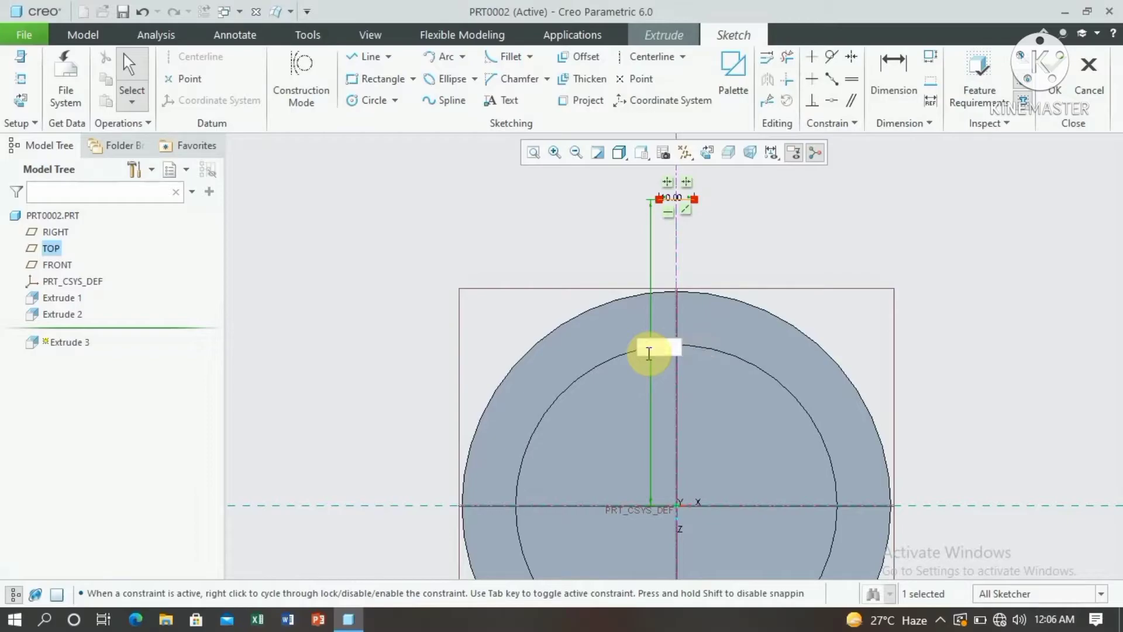
{"action": "type", "text": "104"}
{"action": "left_click", "coordinate": [650, 360]}
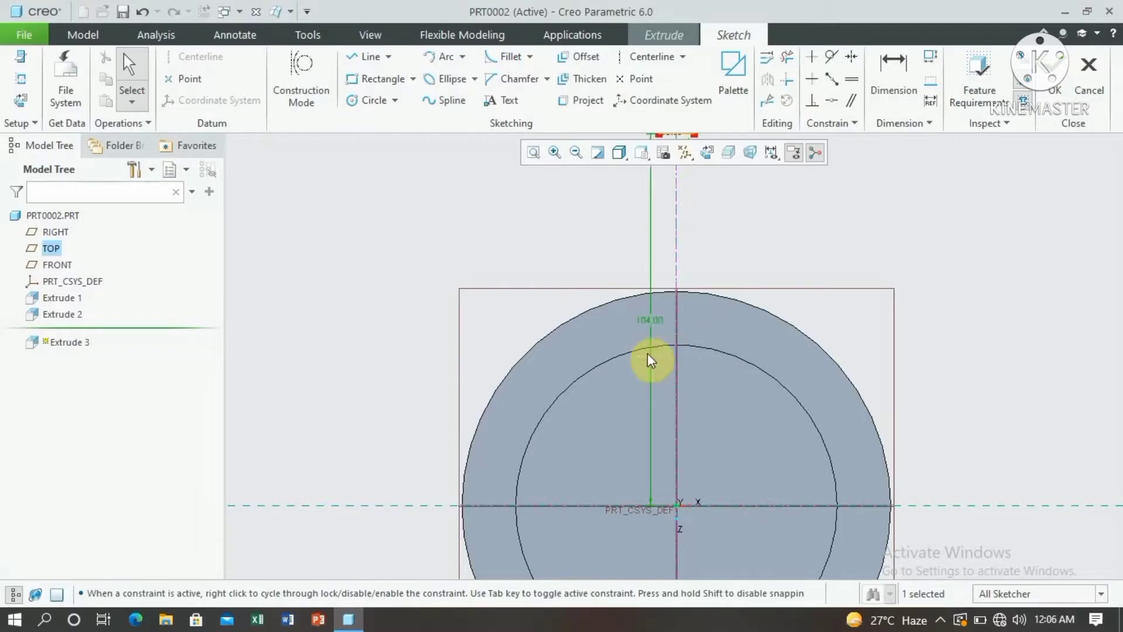
{"action": "left_click", "coordinate": [575, 155]}
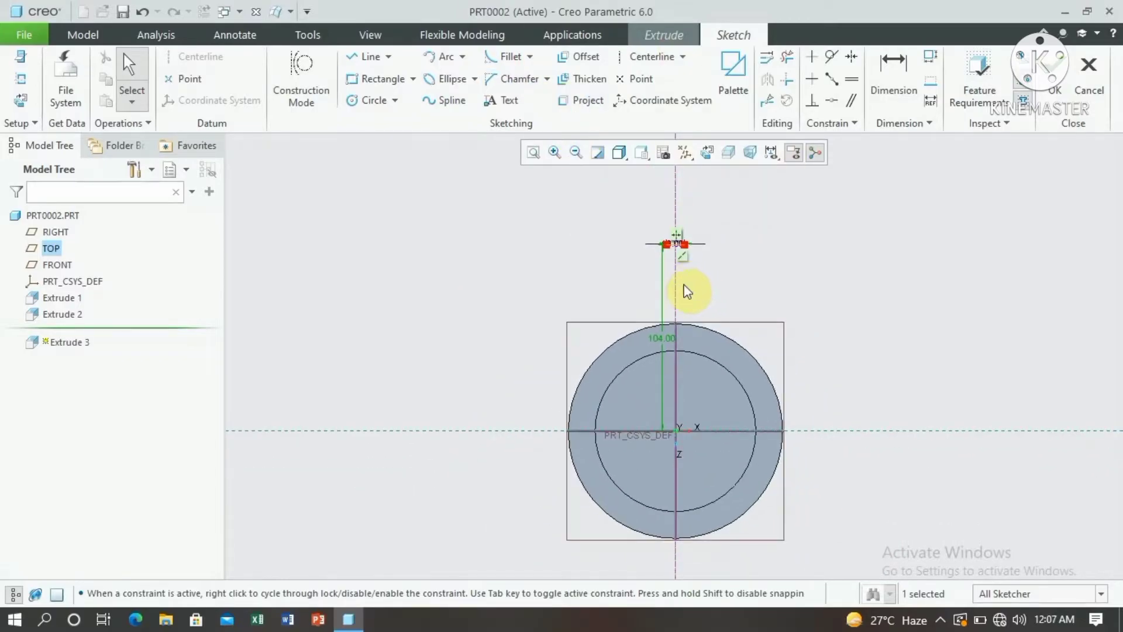
{"action": "scroll", "coordinate": [688, 291], "scroll_direction": "up", "scroll_amount": 3}
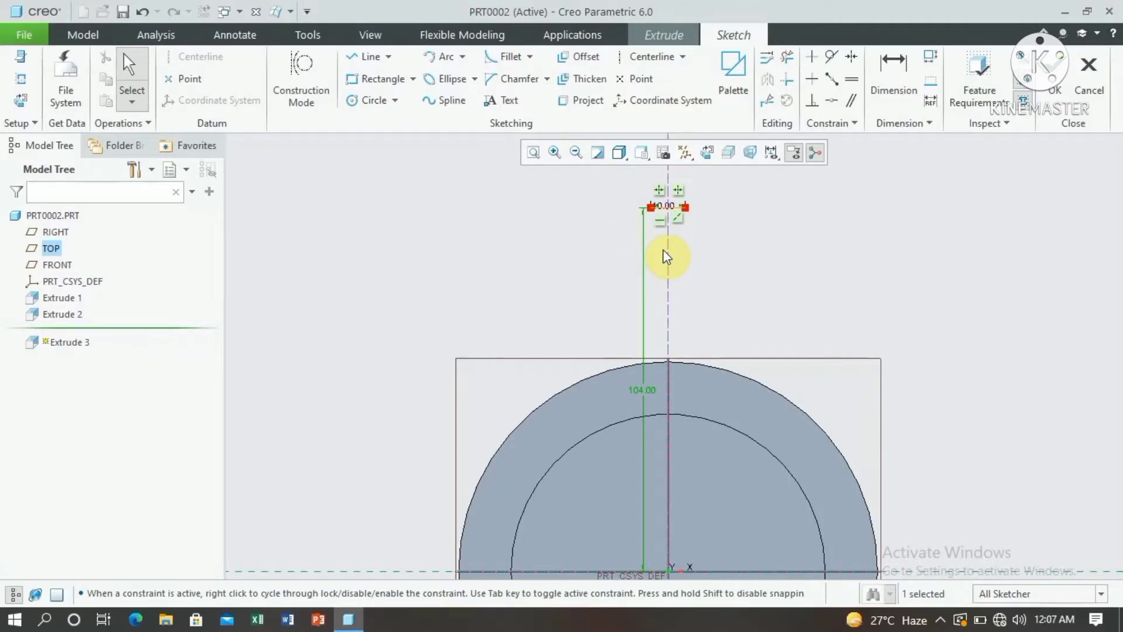
- Set the short line's distance from the ring's horizontal centre axis to 70 mm
{"action": "left_click", "coordinate": [642, 390]}
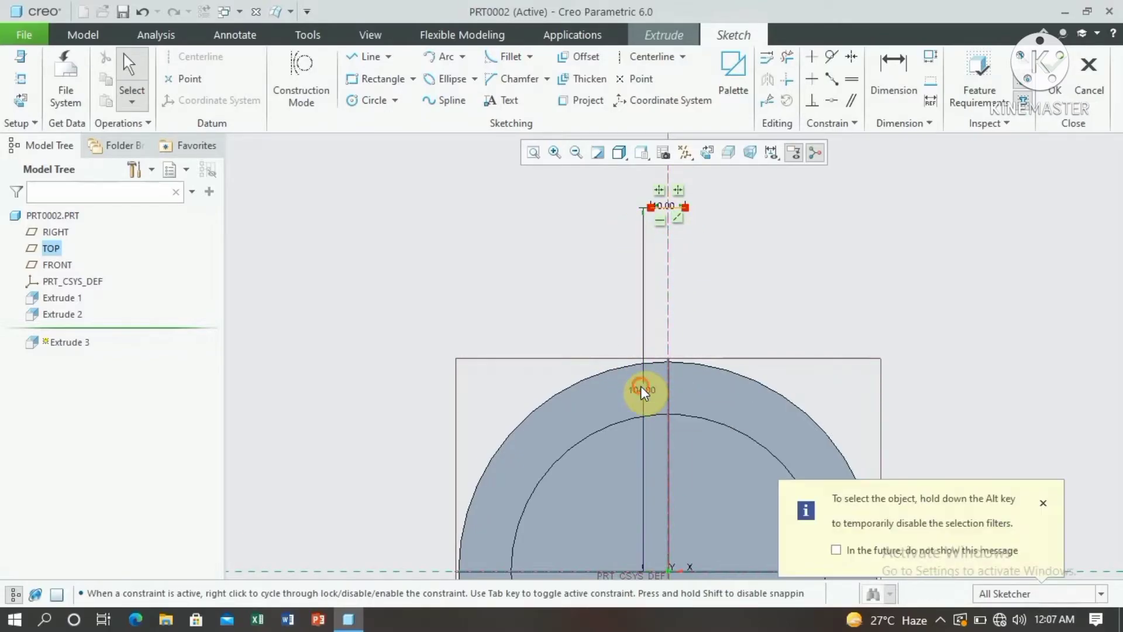
{"action": "double_click", "coordinate": [642, 391]}
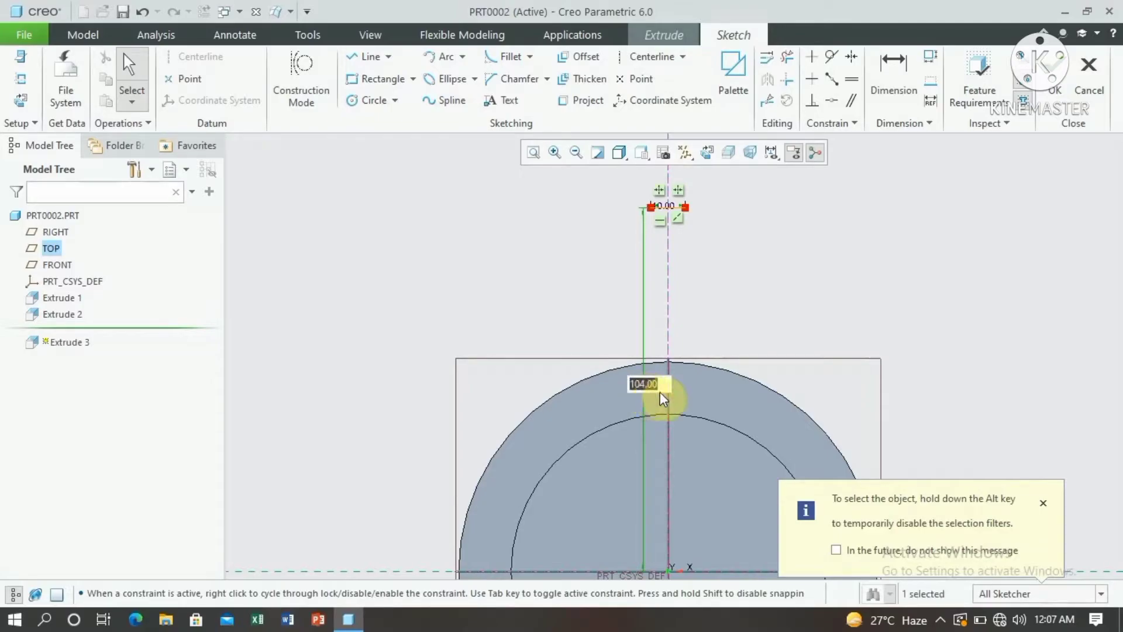
{"action": "key", "text": "BackSpace"}
{"action": "type", "text": "70"}
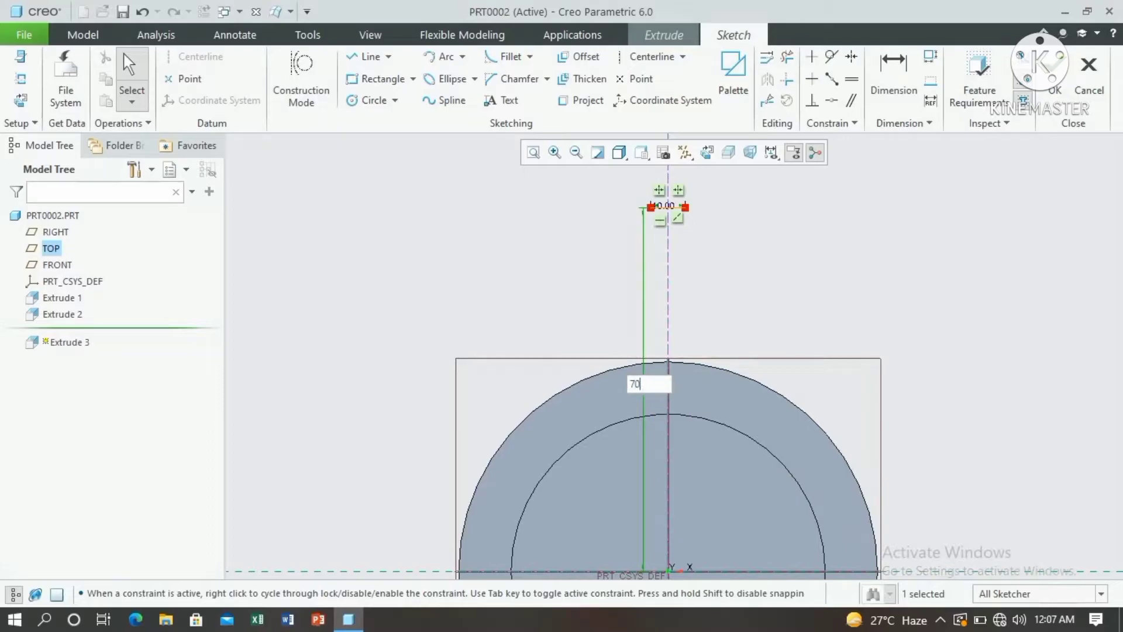
{"action": "key", "text": "Return"}
- Set the short line's distance from the ring's horizontal centre axis to 90 mm
{"action": "double_click", "coordinate": [648, 446]}
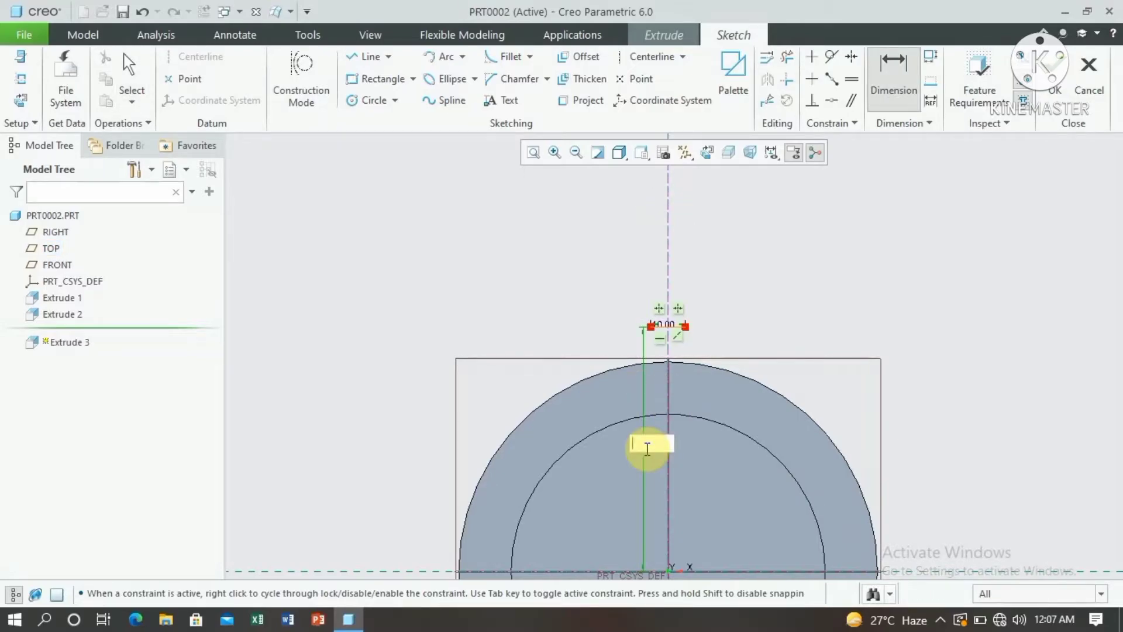
{"action": "type", "text": "90"}
{"action": "key", "text": "Return"}
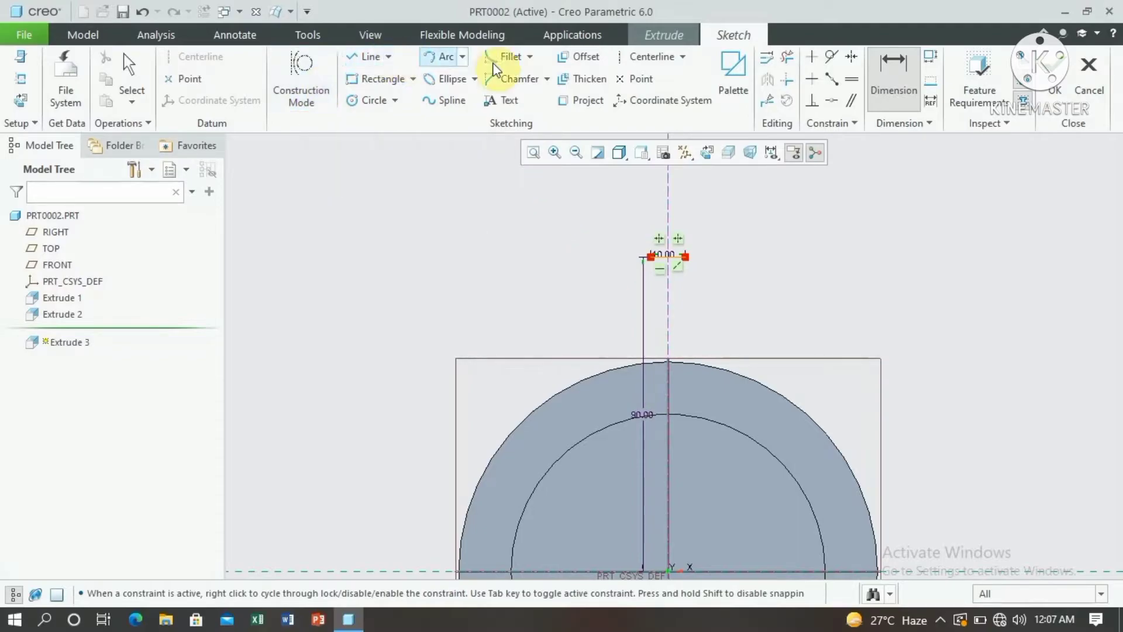
- Sketch an outward-bulging arc of about 82 mm radius from the short line's left endpoint down to the ring's outer circle
{"action": "left_click", "coordinate": [440, 66]}
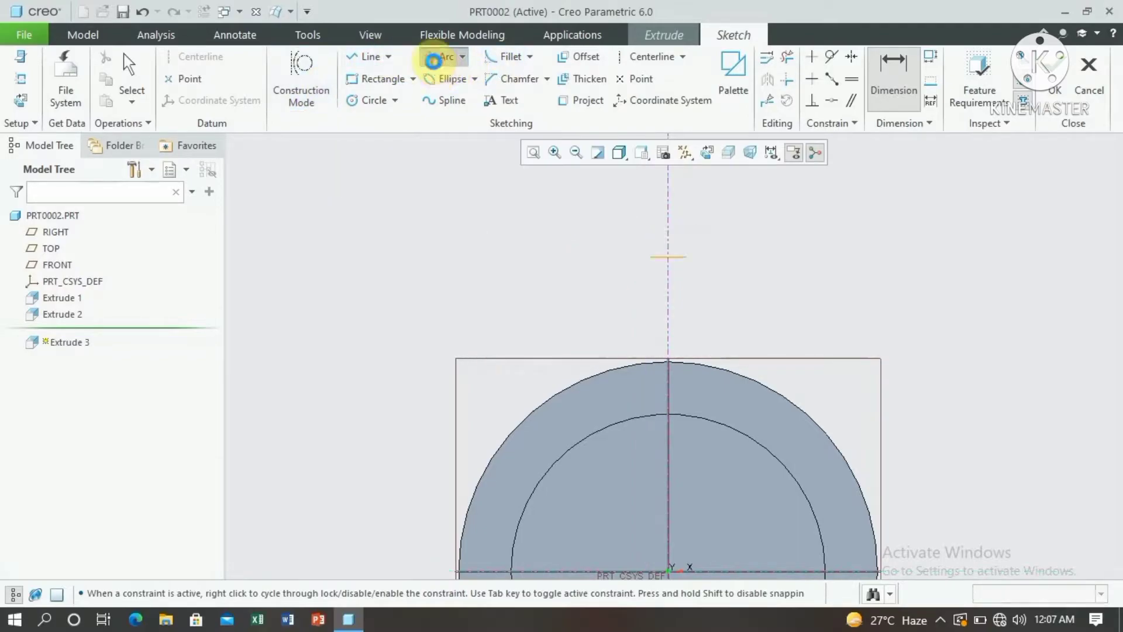
{"action": "left_click", "coordinate": [650, 257]}
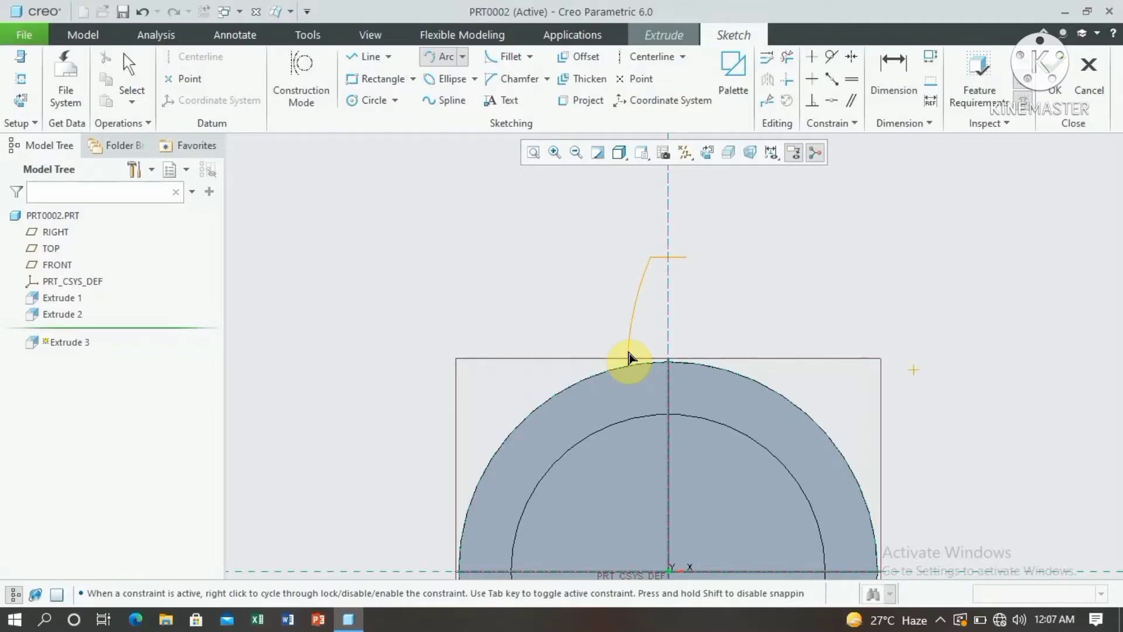
{"action": "left_click", "coordinate": [629, 358]}
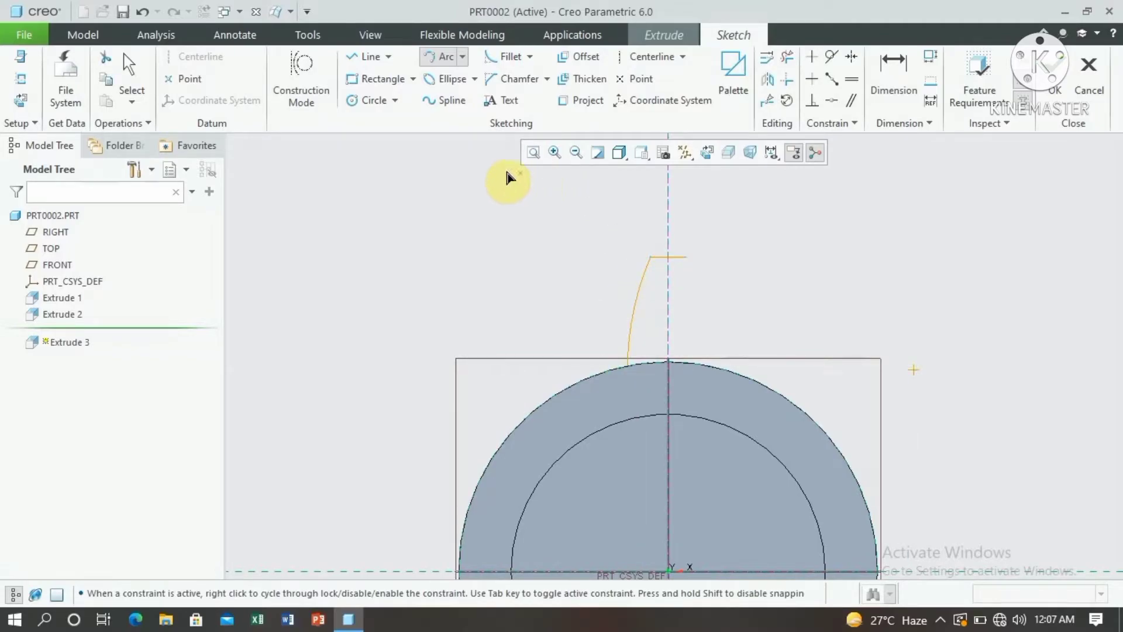
{"action": "left_click", "coordinate": [129, 79]}
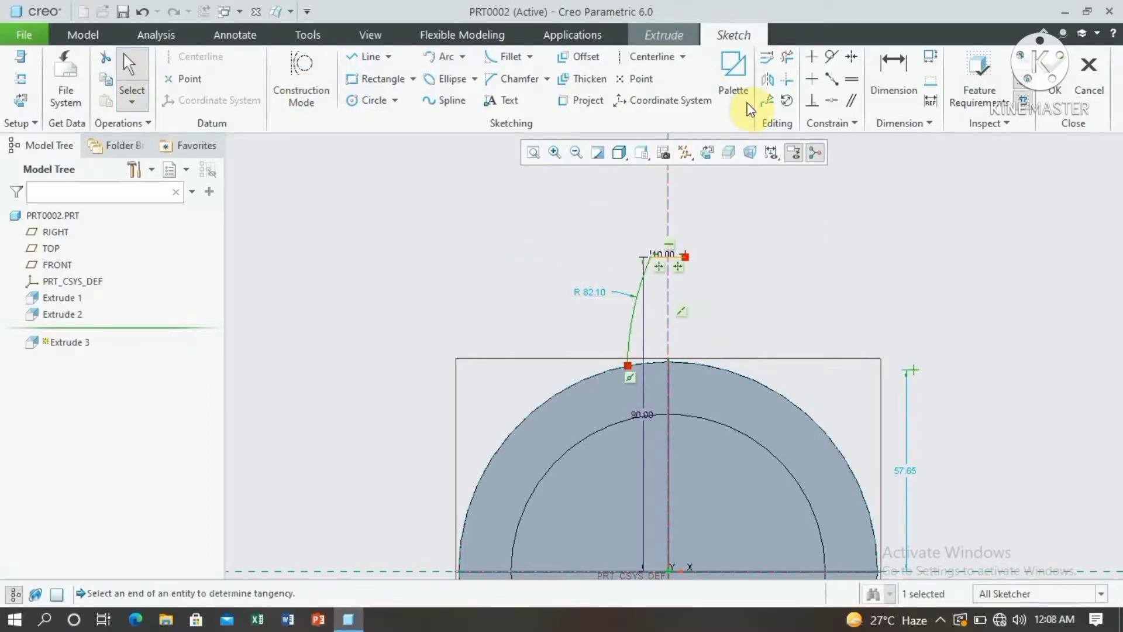
- Mirror the arc about the vertical centerline to form the other flank of the tooth
{"action": "left_click", "coordinate": [640, 318]}
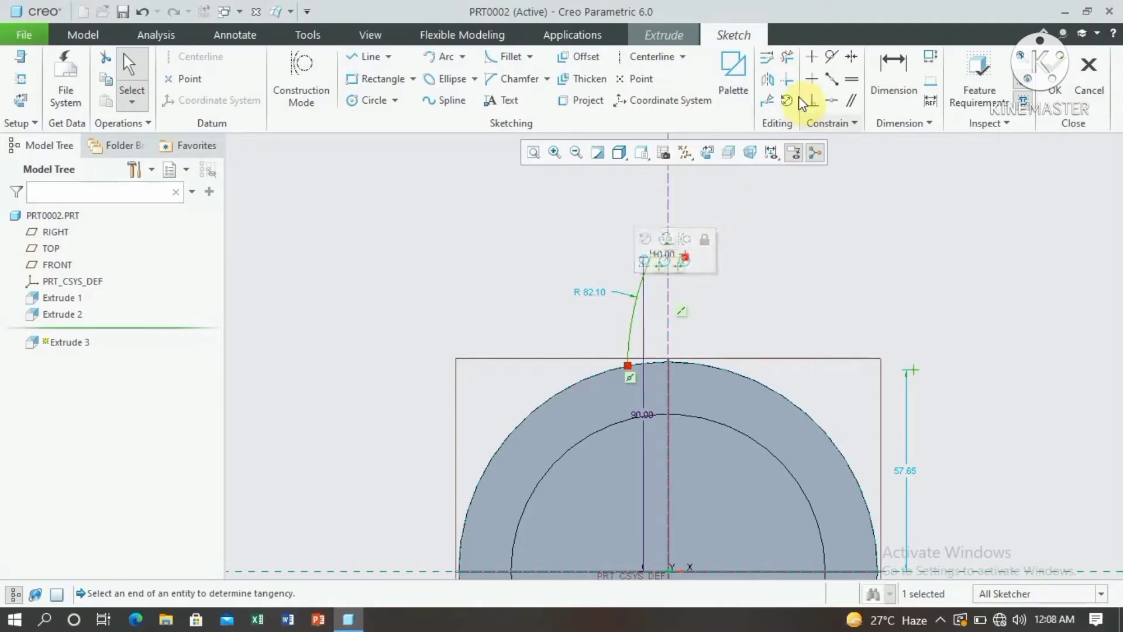
{"action": "left_click", "coordinate": [768, 80]}
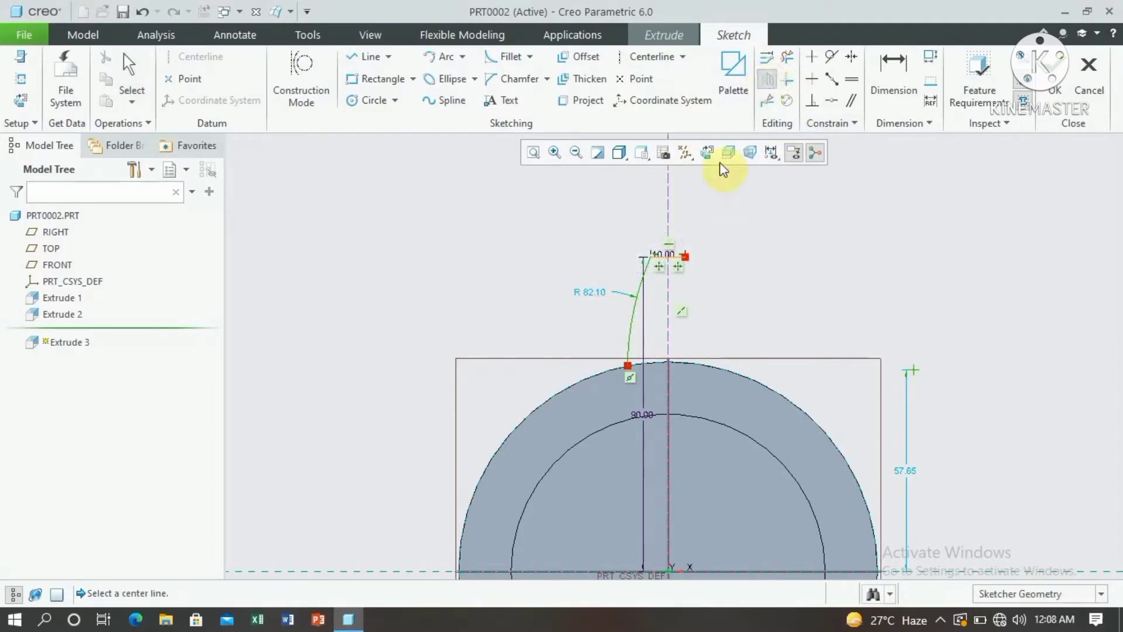
{"action": "left_click", "coordinate": [663, 200]}
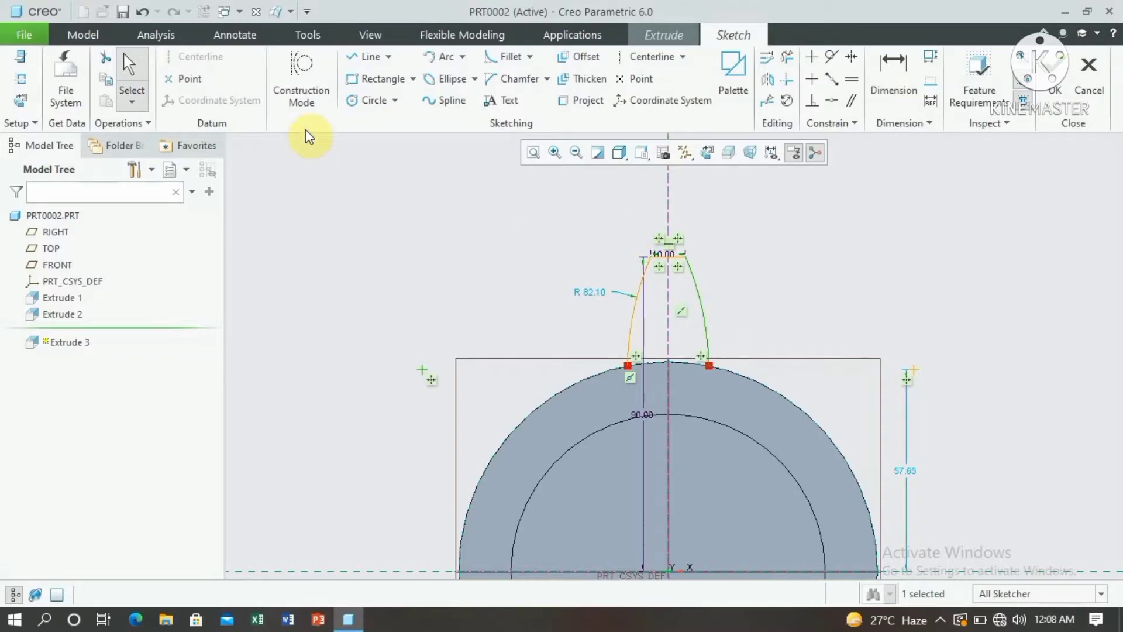
- Close the tooth profile with a spline along the ring's outer edge between the arcs' lower ends, and finish the sketch
{"action": "left_click", "coordinate": [441, 100]}
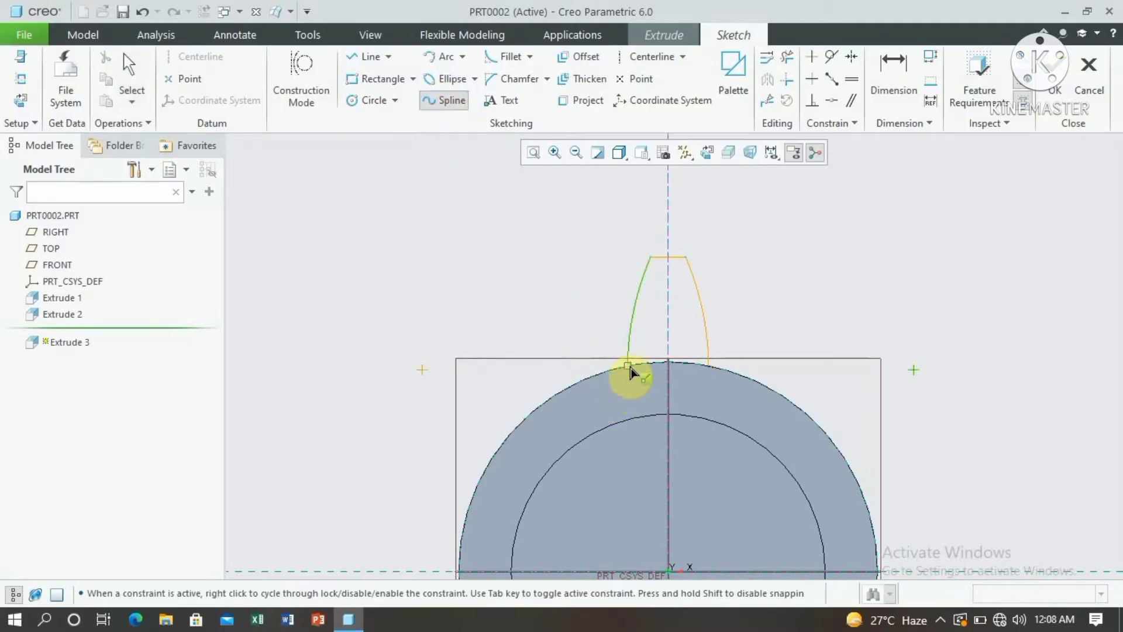
{"action": "left_click", "coordinate": [666, 368]}
{"action": "left_click", "coordinate": [709, 373]}
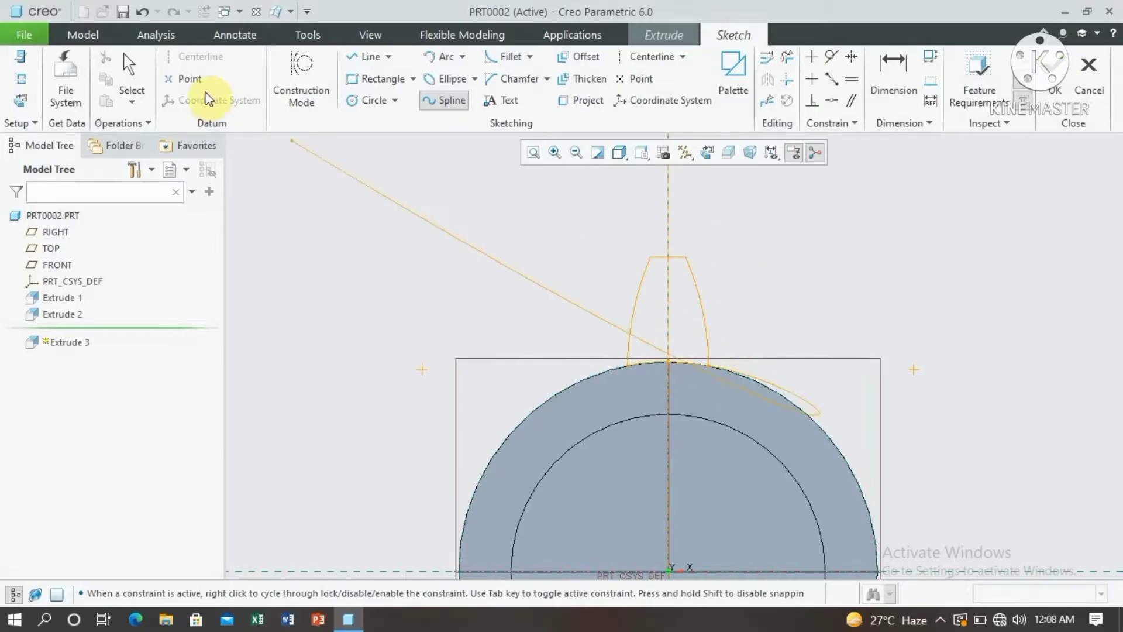
{"action": "left_click", "coordinate": [124, 55]}
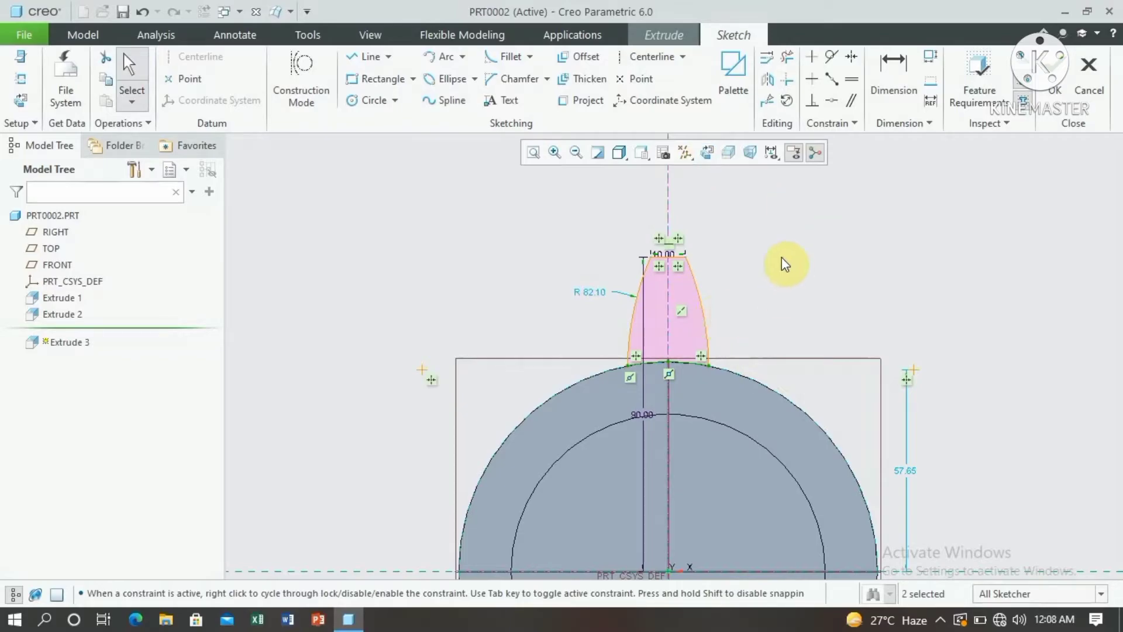
{"action": "left_click", "coordinate": [1062, 86]}
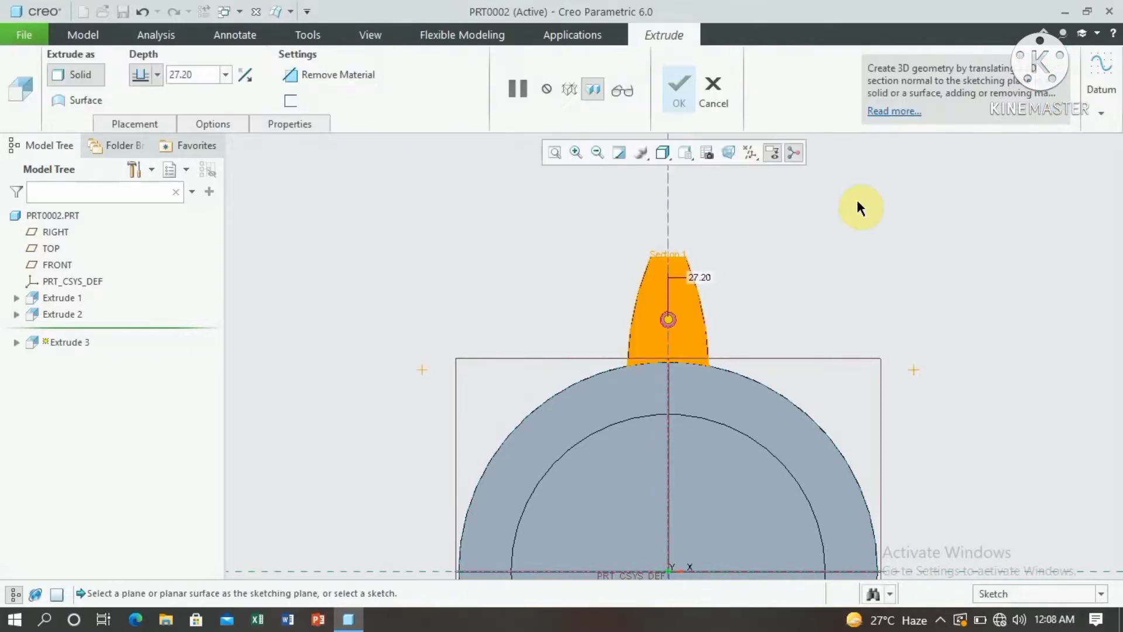
- Extrude the tooth profile symmetrically about the sketch plane to a total depth of about 47.9 mm
{"action": "left_click", "coordinate": [597, 152]}
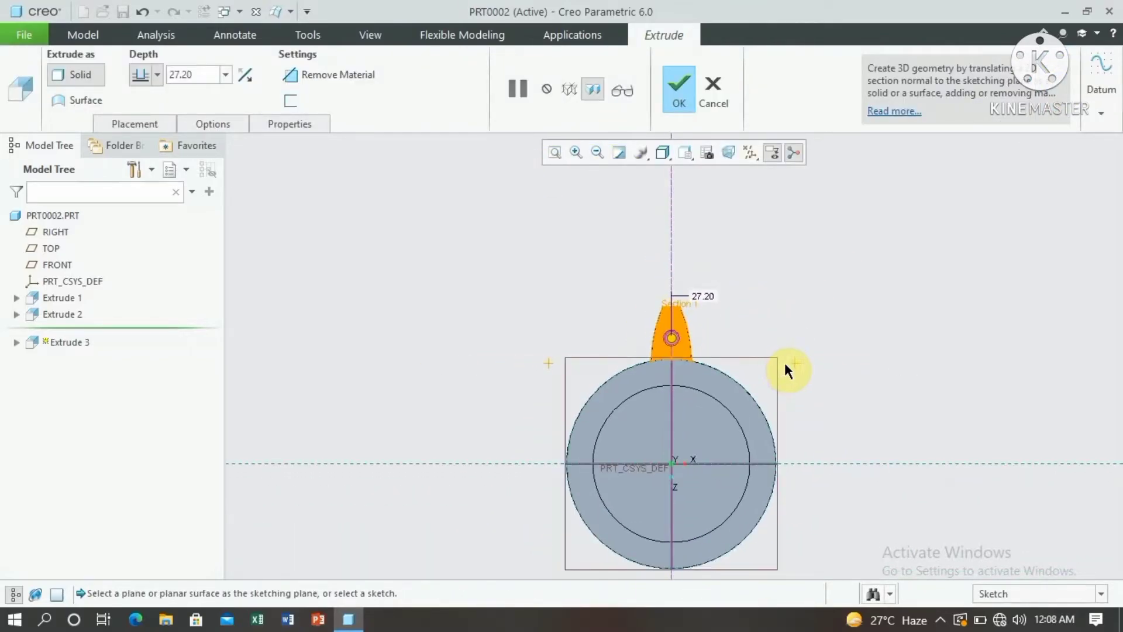
{"action": "middle_click_drag", "start_coordinate": [792, 367], "coordinate": [709, 374]}
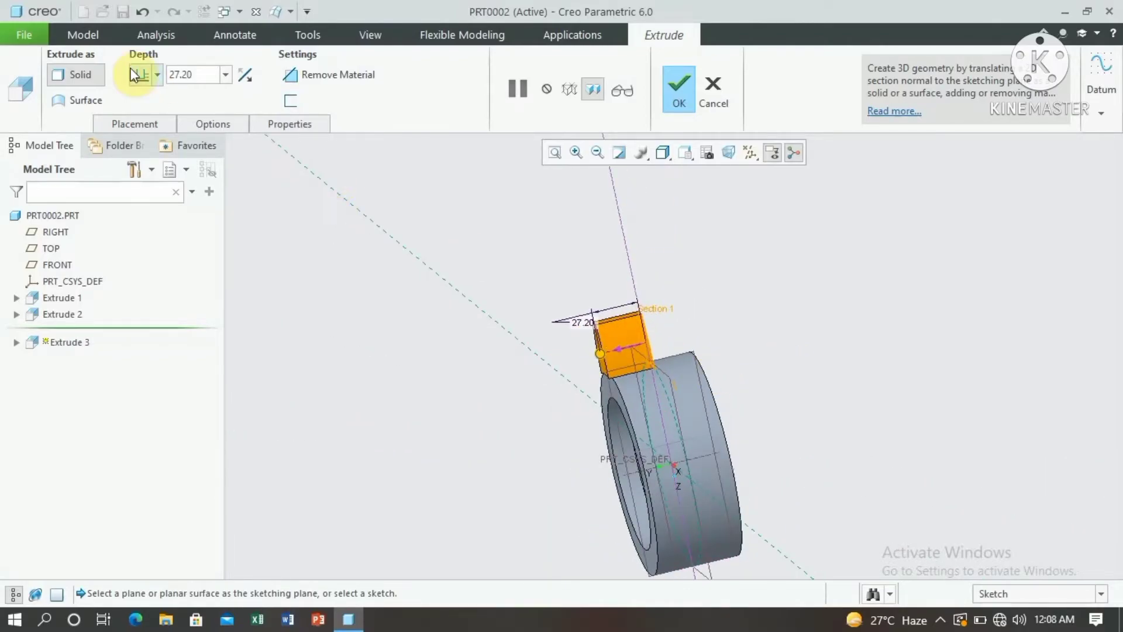
{"action": "left_click", "coordinate": [153, 75]}
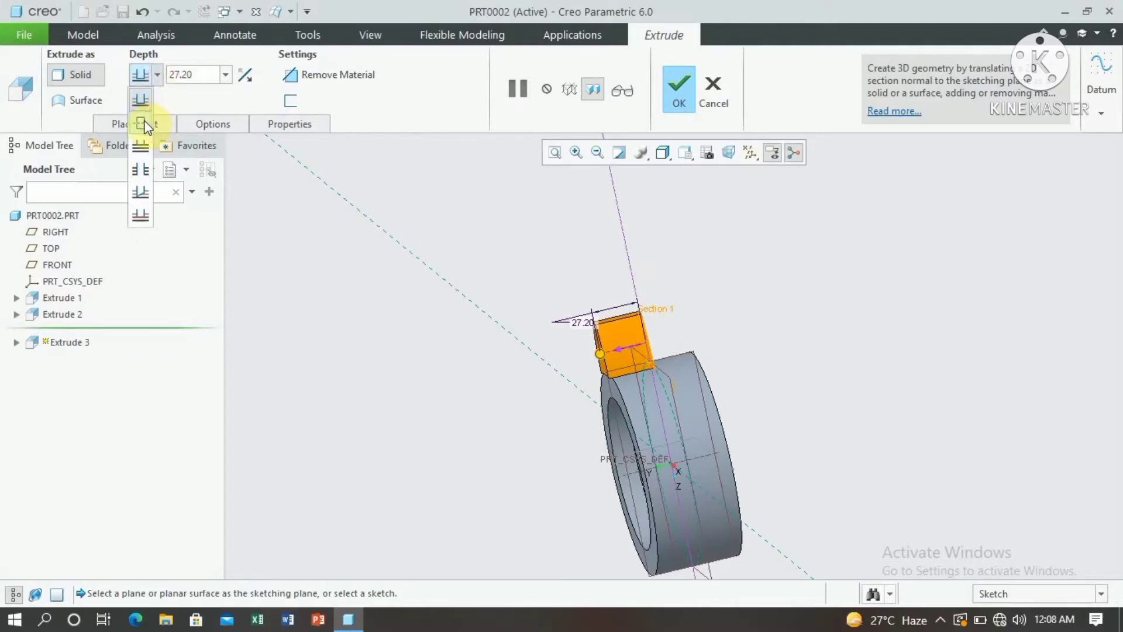
{"action": "left_click", "coordinate": [147, 121]}
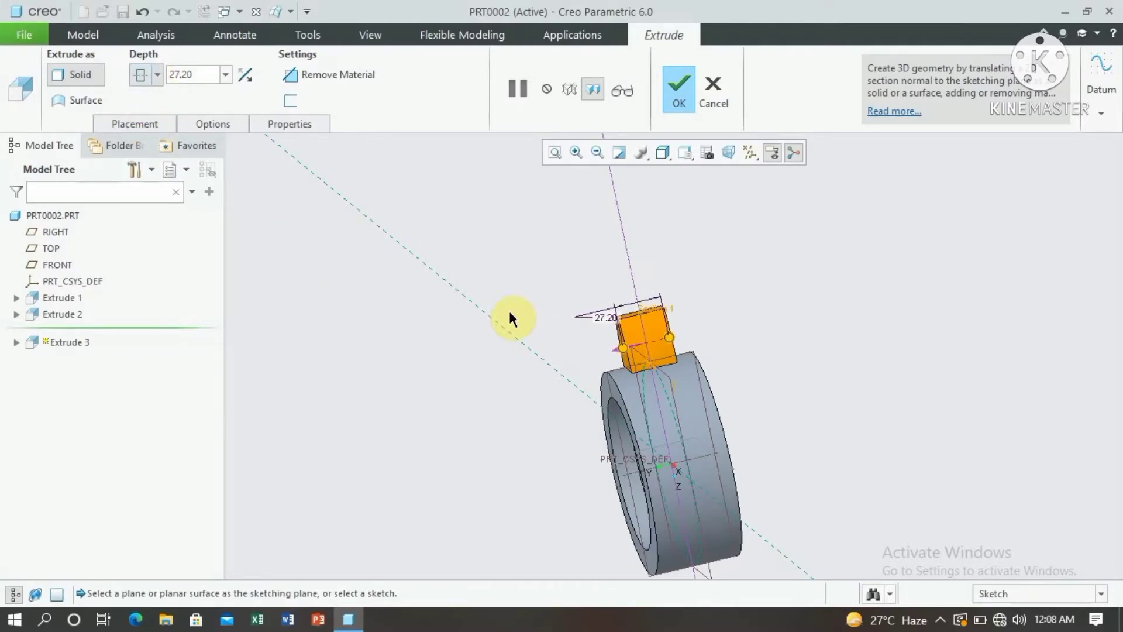
{"action": "left_click_drag", "start_coordinate": [624, 349], "coordinate": [609, 357]}
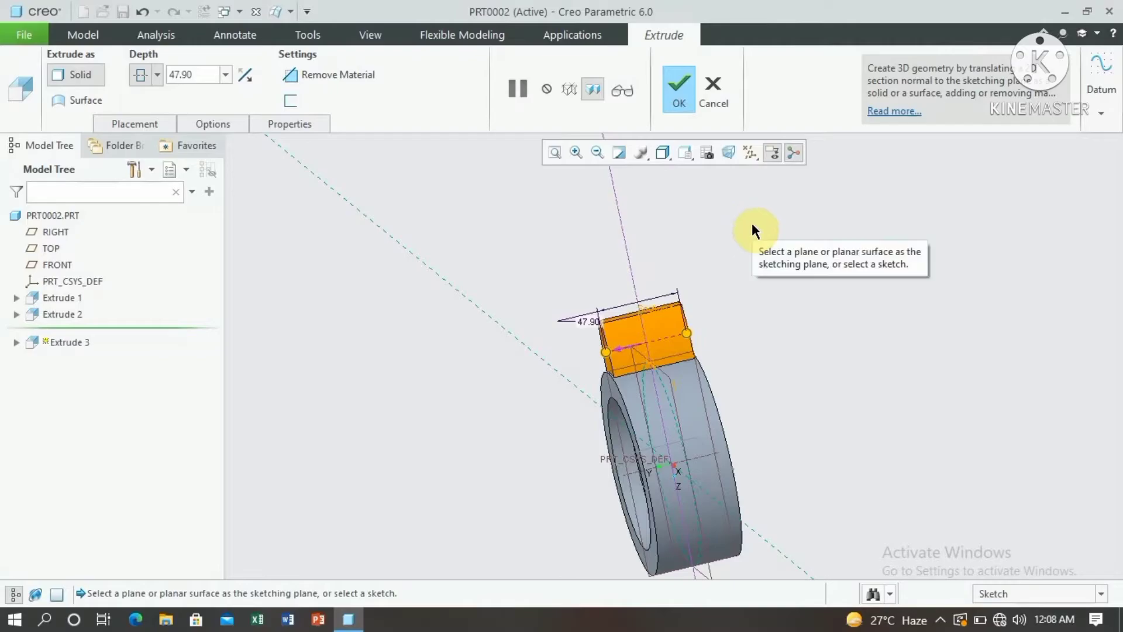
{"action": "left_click", "coordinate": [677, 89]}
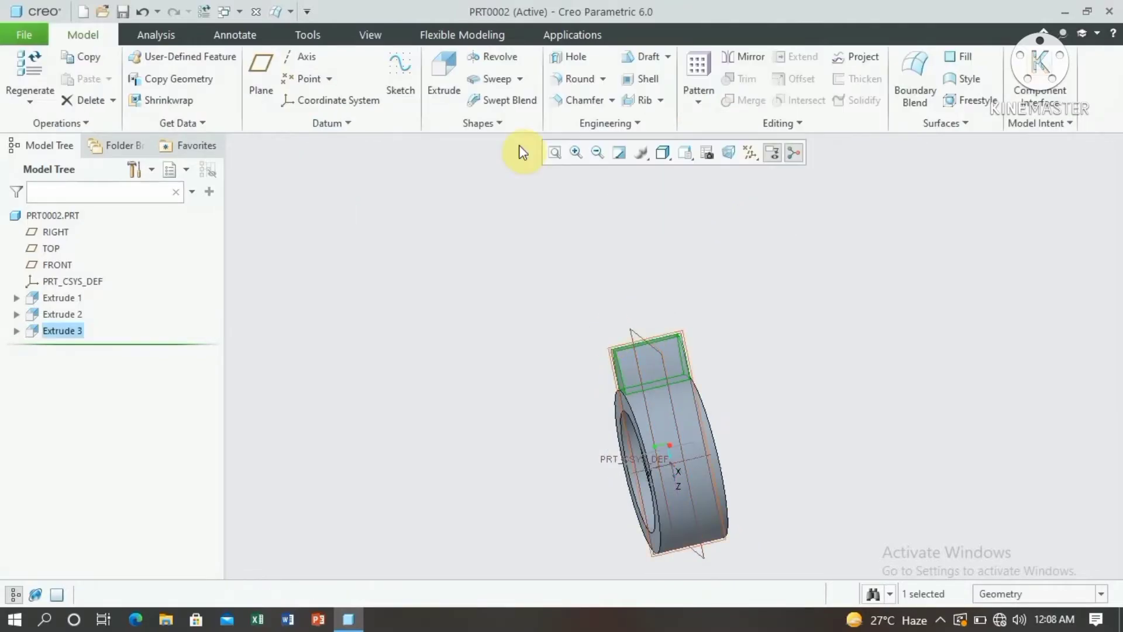
- Round the two edges where the tooth's flanks meet the ring's outer surface with a 2.4 mm radius
{"action": "left_click", "coordinate": [546, 154]}
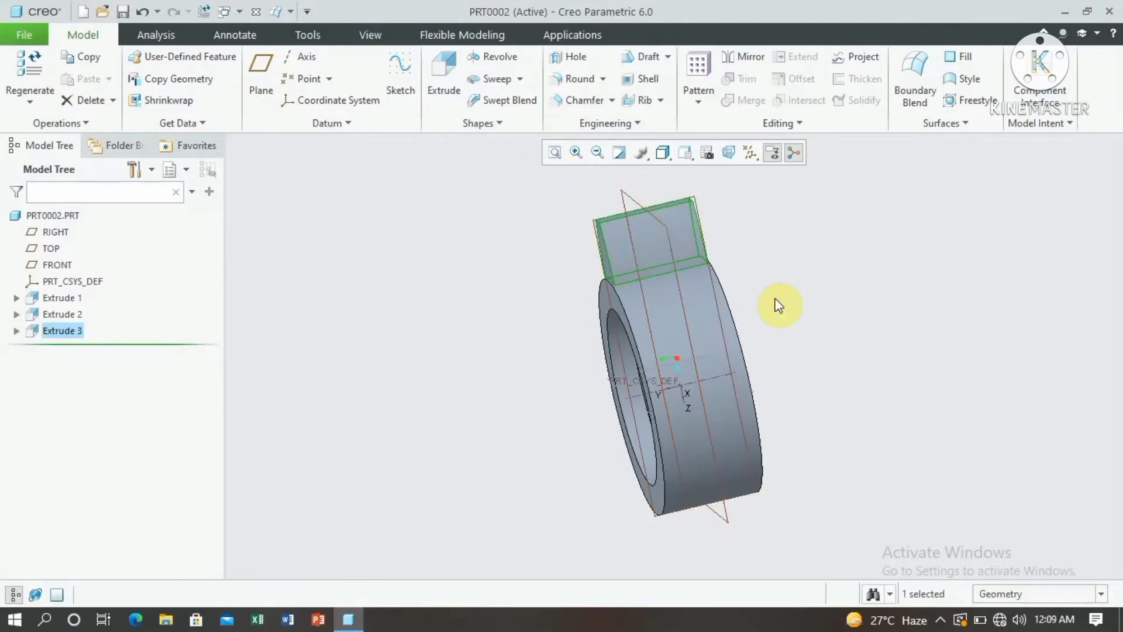
{"action": "middle_click_drag", "start_coordinate": [754, 286], "coordinate": [848, 268]}
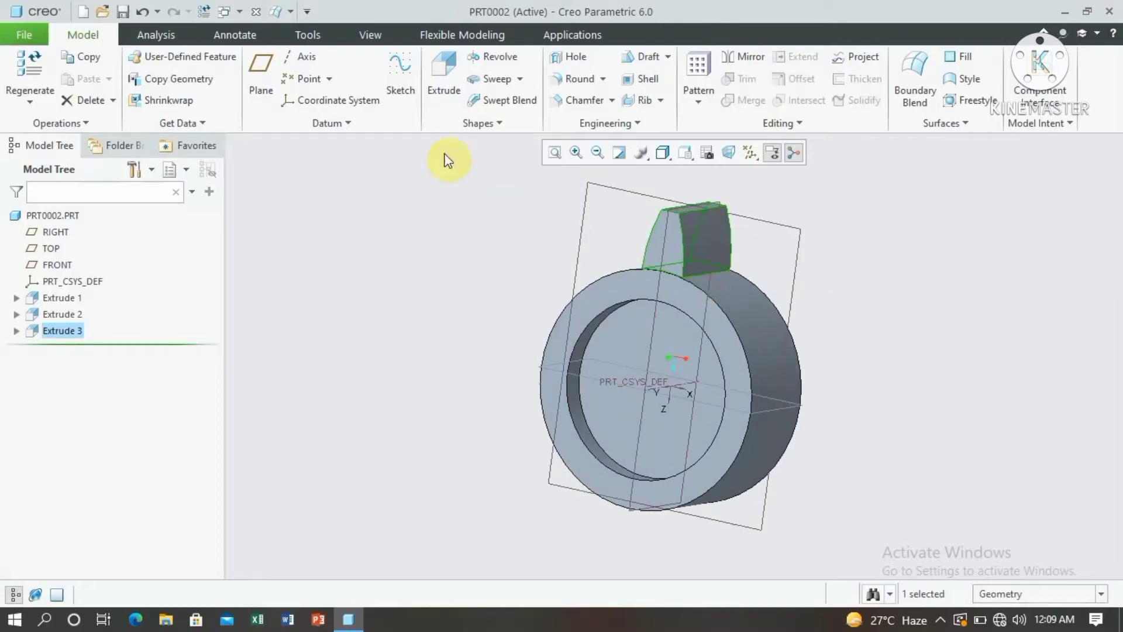
{"action": "left_click", "coordinate": [580, 83]}
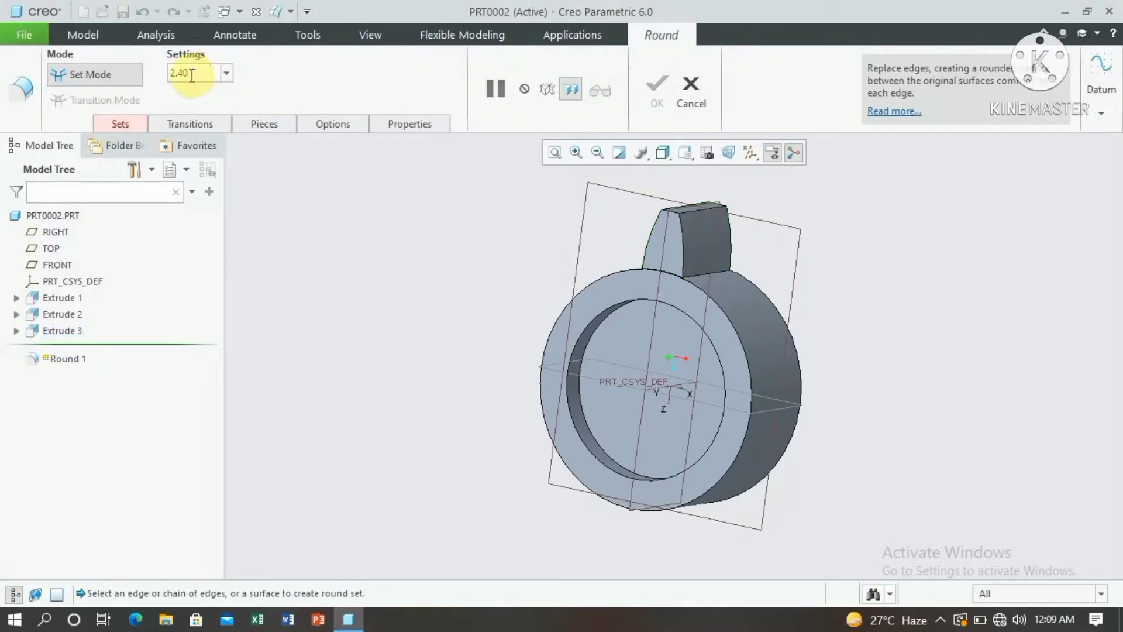
{"action": "double_click", "coordinate": [191, 74]}
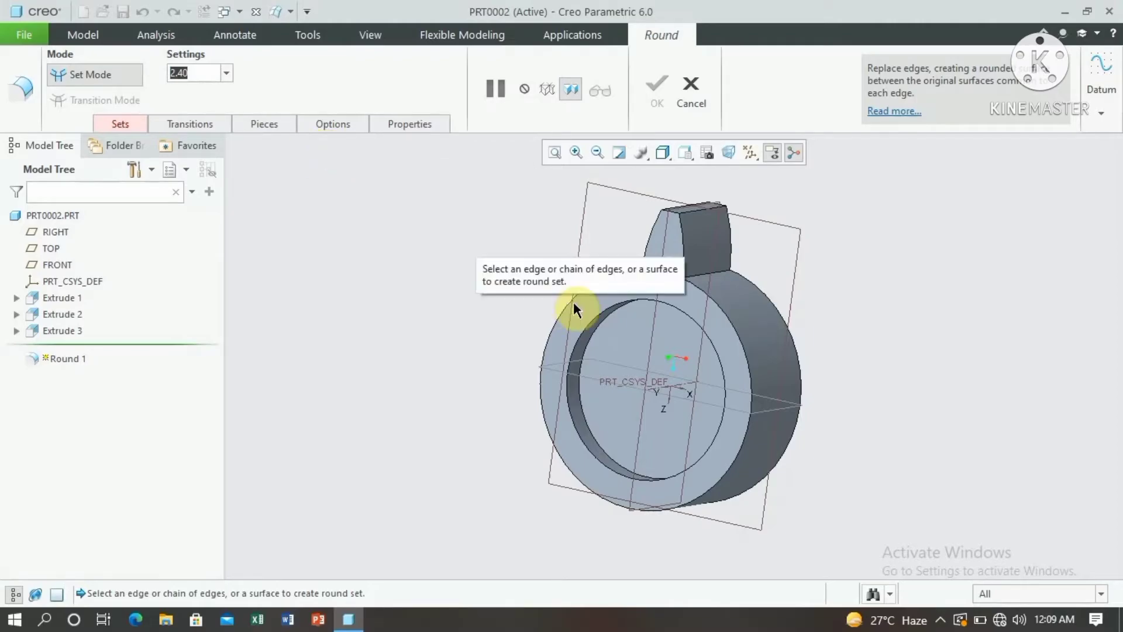
{"action": "left_click", "coordinate": [701, 277]}
{"action": "middle_click_drag", "start_coordinate": [664, 321], "coordinate": [712, 351]}
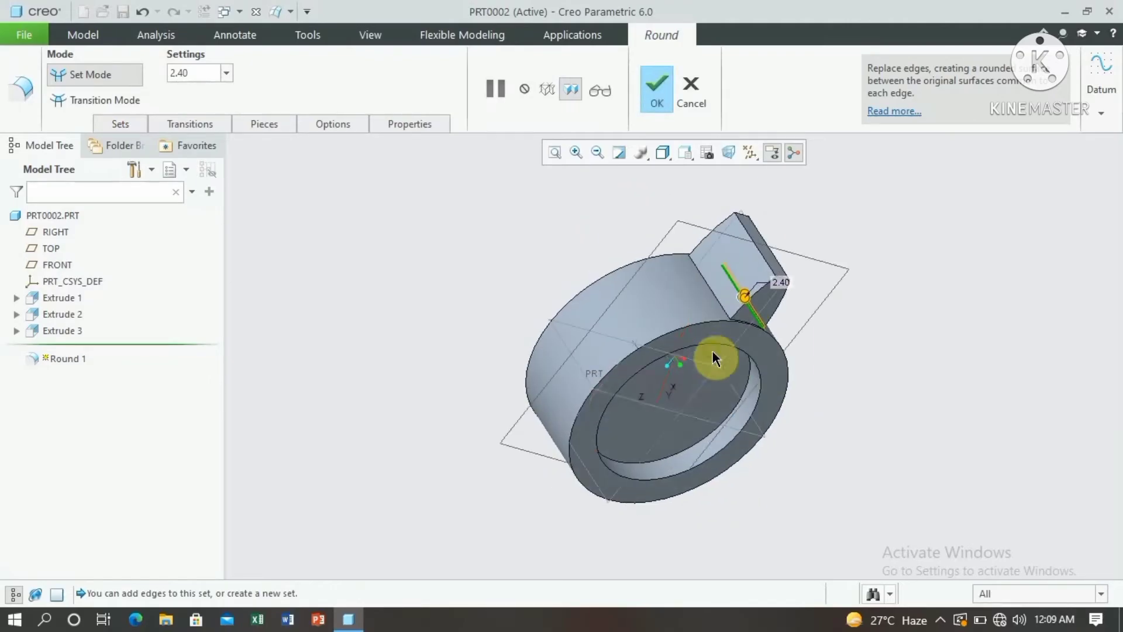
{"action": "left_click", "coordinate": [713, 296]}
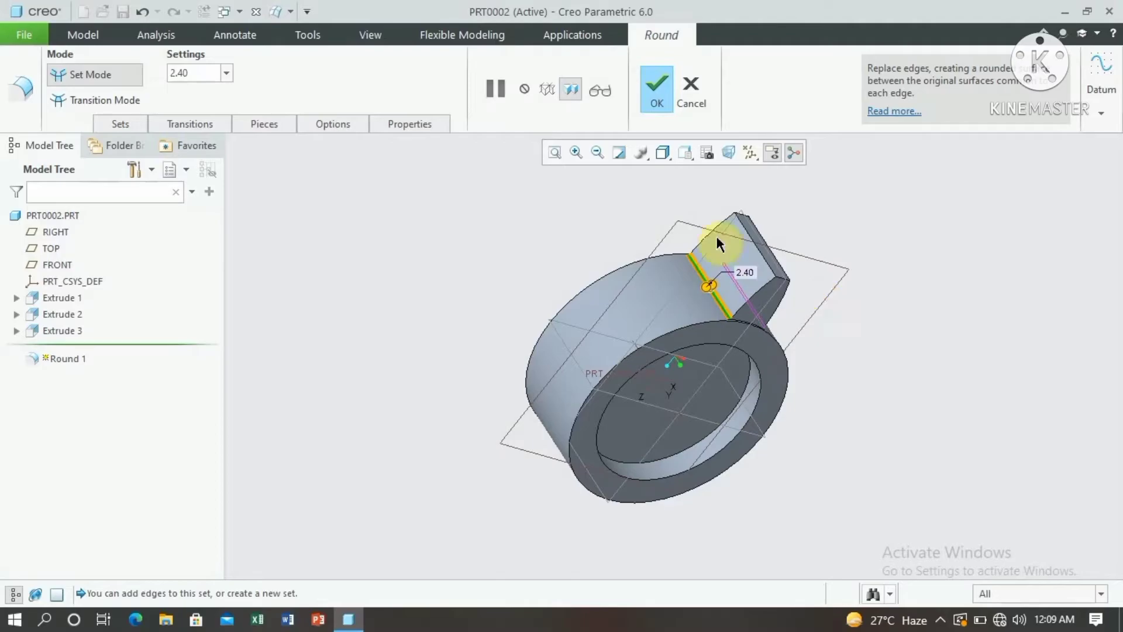
{"action": "left_click", "coordinate": [658, 93]}
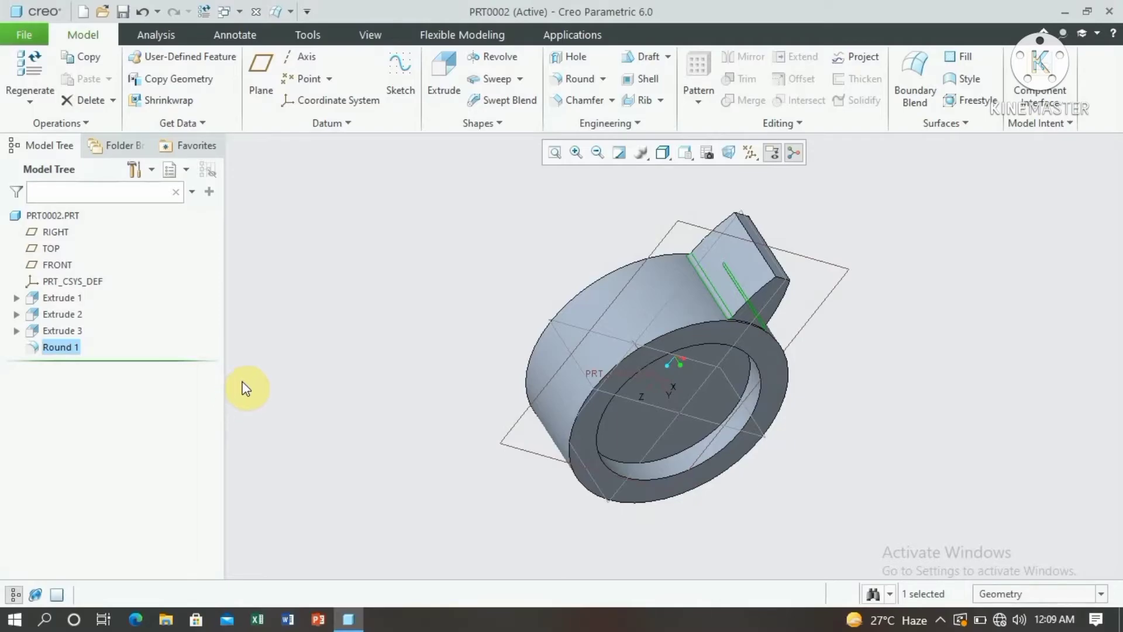
- Start a Geometry Pattern of the tooth extrusion, using the axis type with the coordinate system's Y axis as centre
{"action": "left_click", "coordinate": [66, 331]}
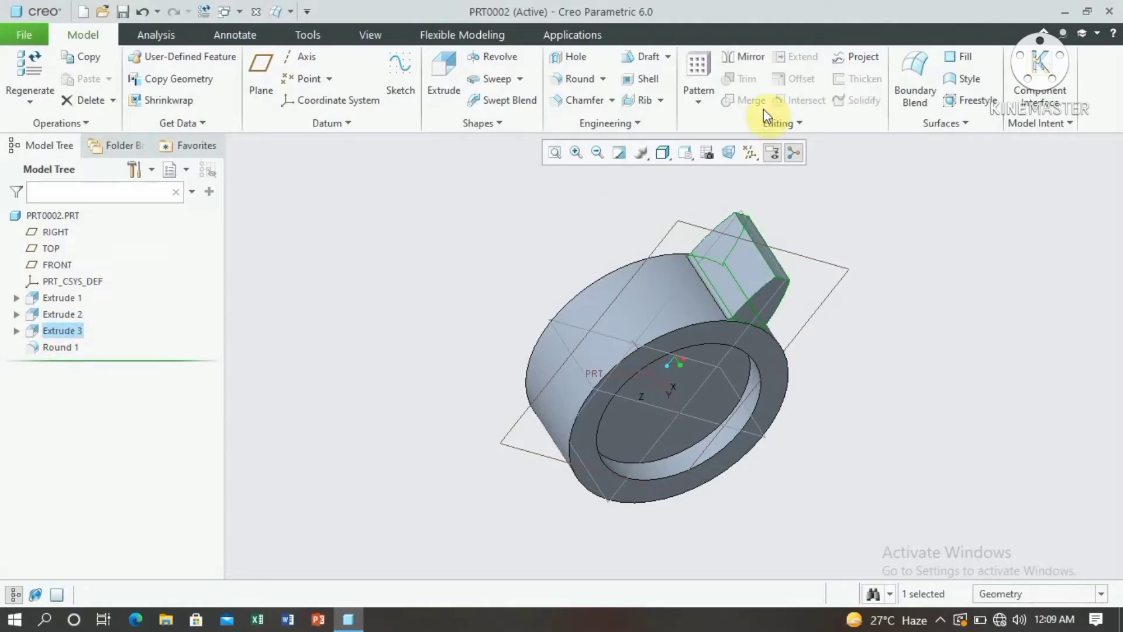
{"action": "left_click", "coordinate": [697, 102]}
{"action": "left_click", "coordinate": [705, 138]}
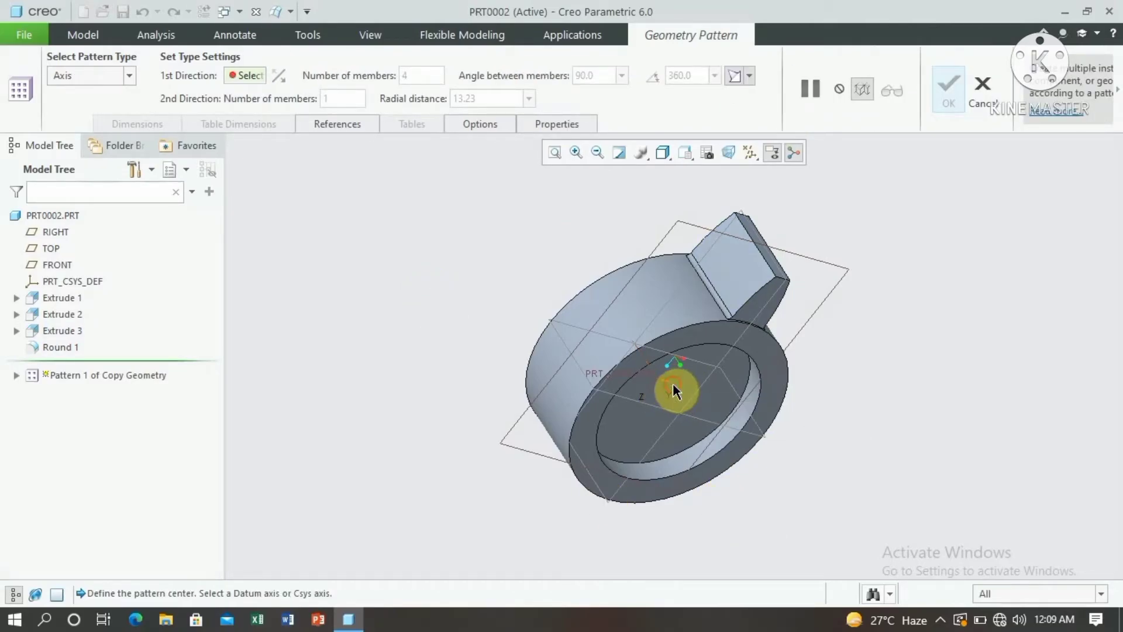
{"action": "left_click", "coordinate": [674, 389]}
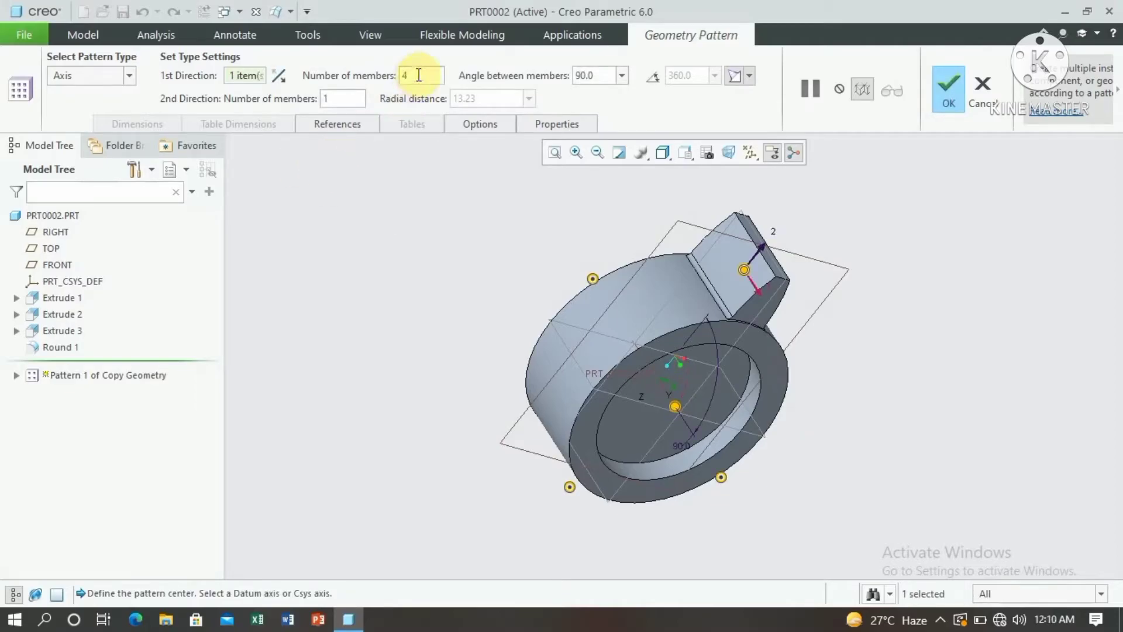
- Set the axis pattern to 10 members spread over 360° and create the teeth around the ring
{"action": "middle_click", "coordinate": [407, 200]}
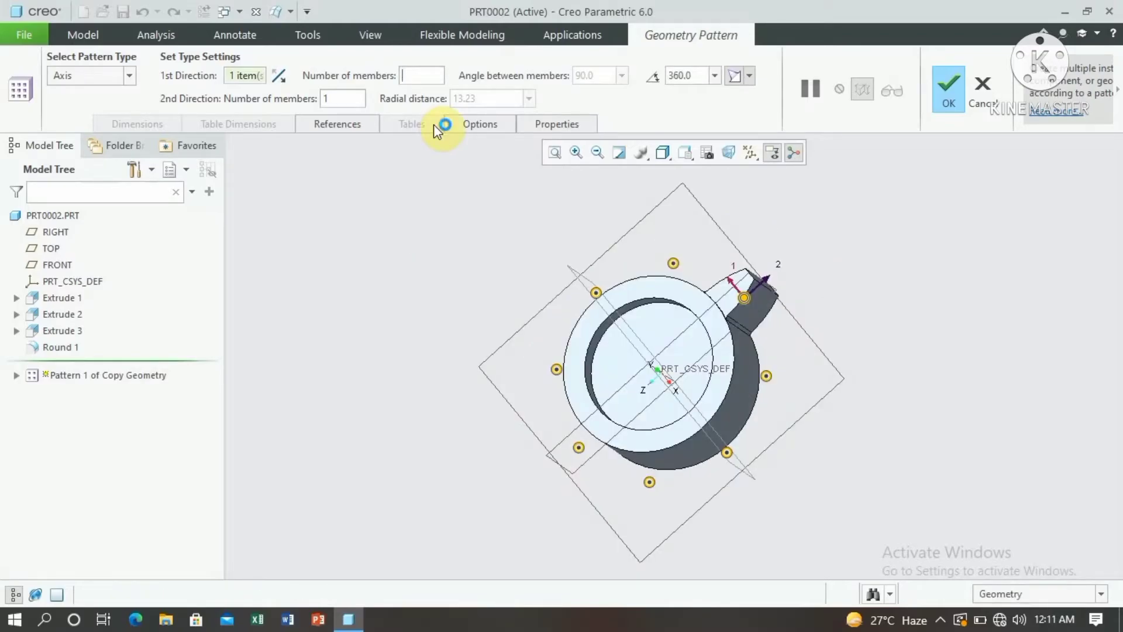
{"action": "type", "text": "10"}
{"action": "key", "text": "Return"}
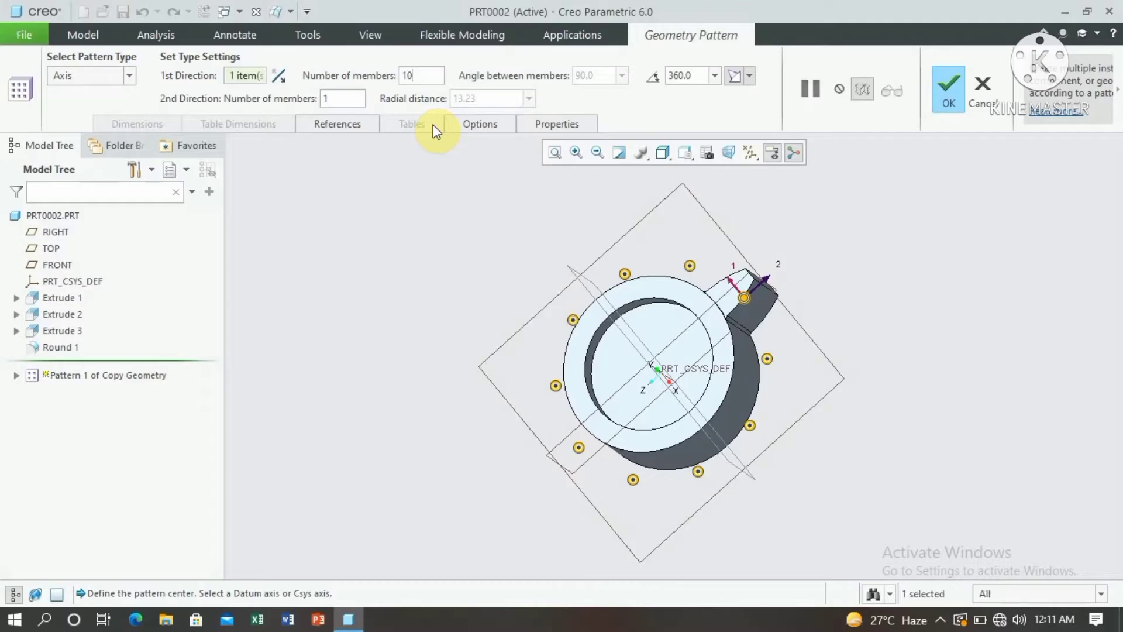
{"action": "left_click", "coordinate": [944, 89]}
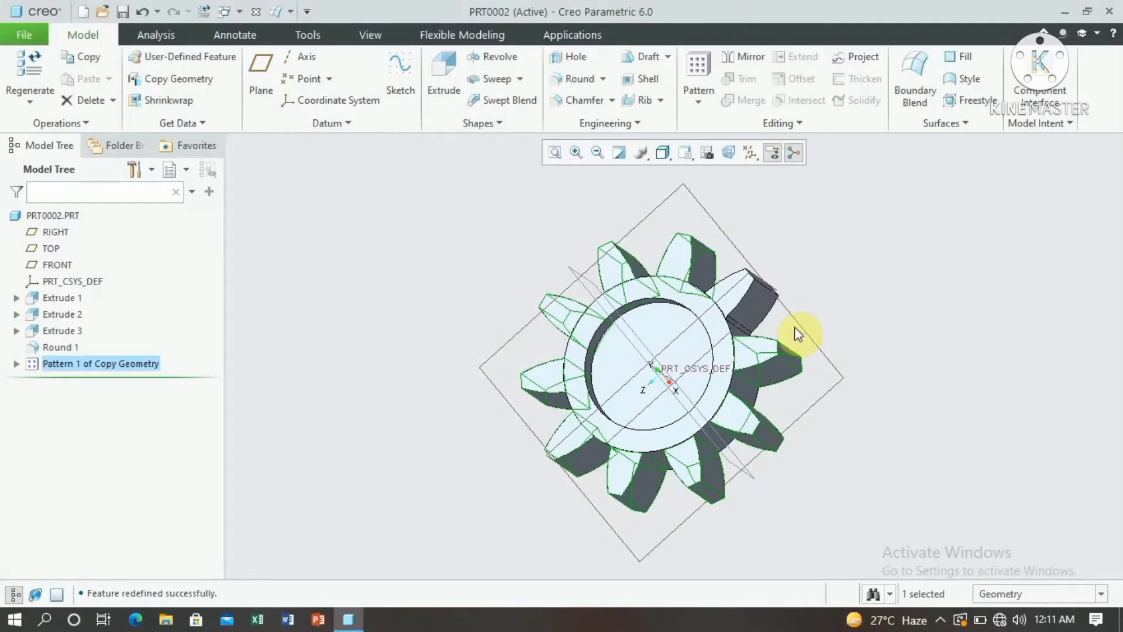
- Edit the tooth pattern's definition to 12 members around the axis and rebuild the teeth
{"action": "middle_click_drag", "start_coordinate": [805, 371], "coordinate": [817, 343]}
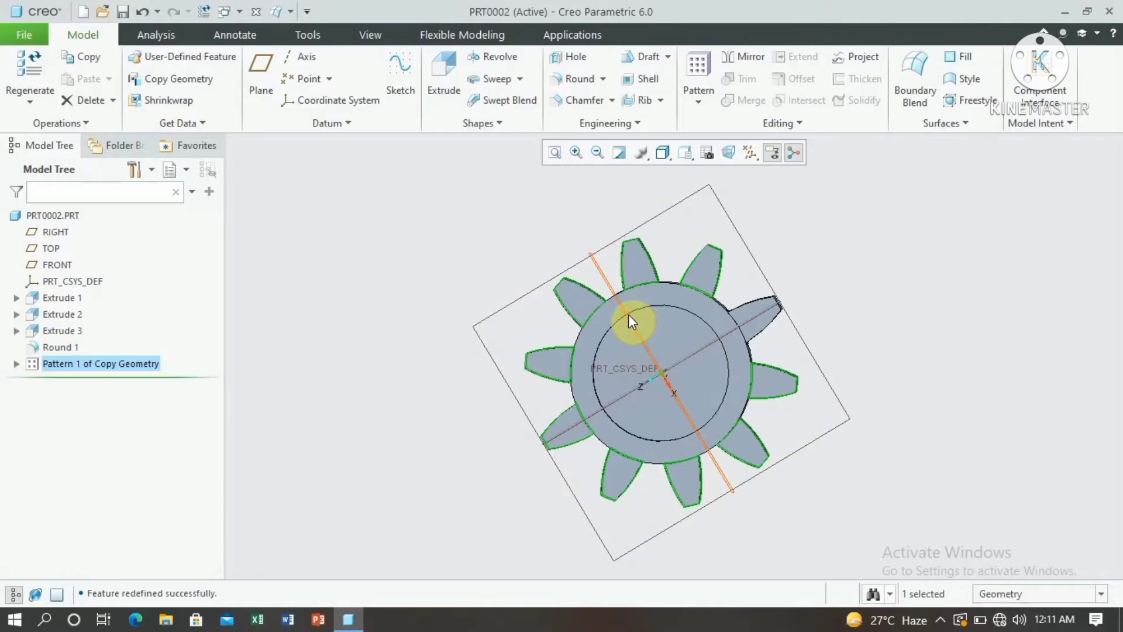
{"action": "double_click", "coordinate": [139, 363]}
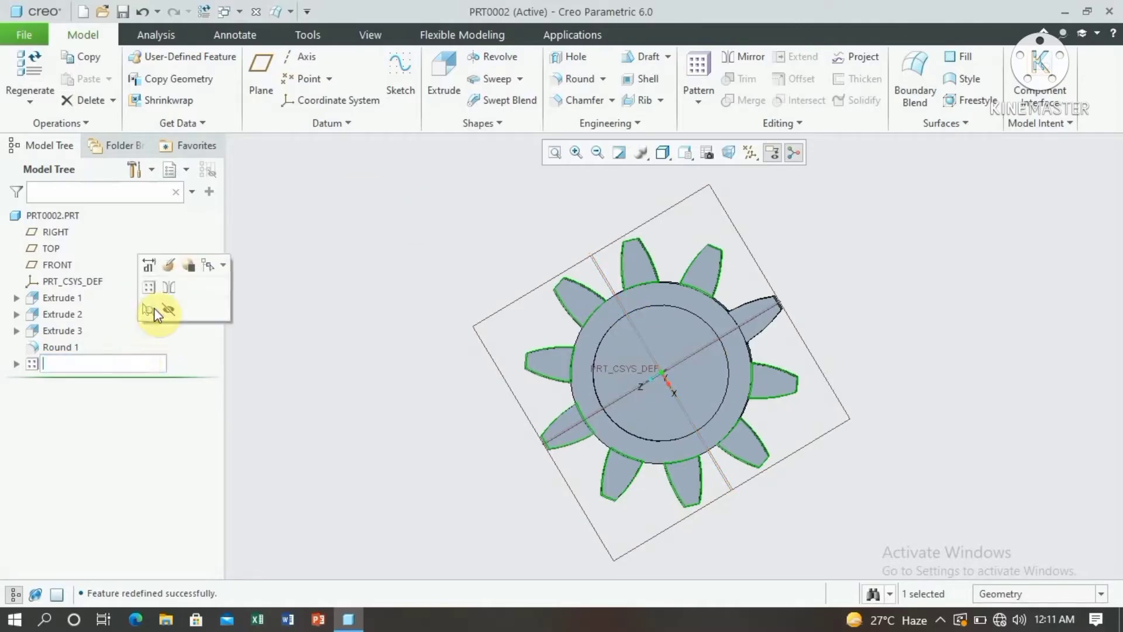
{"action": "left_click", "coordinate": [167, 267]}
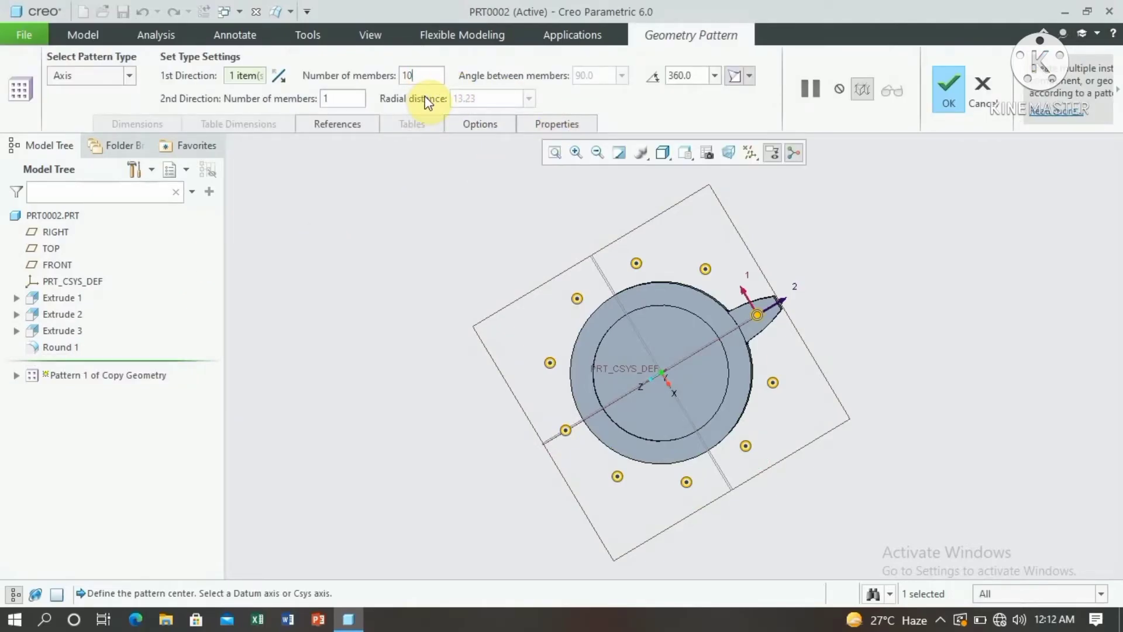
{"action": "key", "text": "BackSpace"}
{"action": "type", "text": "2"}
{"action": "key", "text": "Return"}
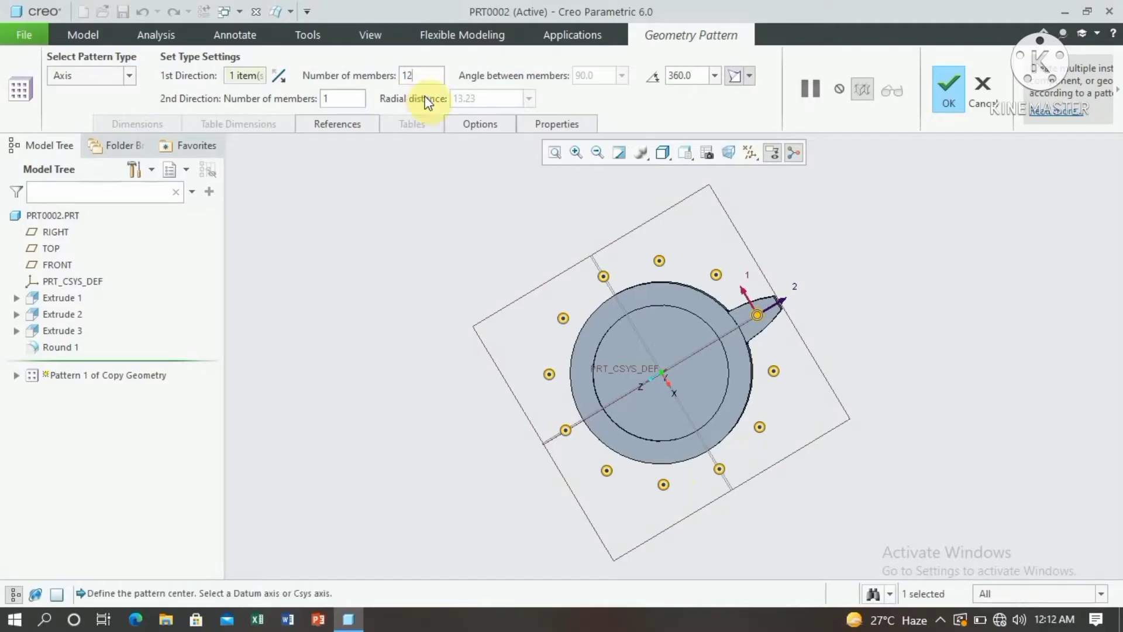
{"action": "left_click", "coordinate": [944, 91]}
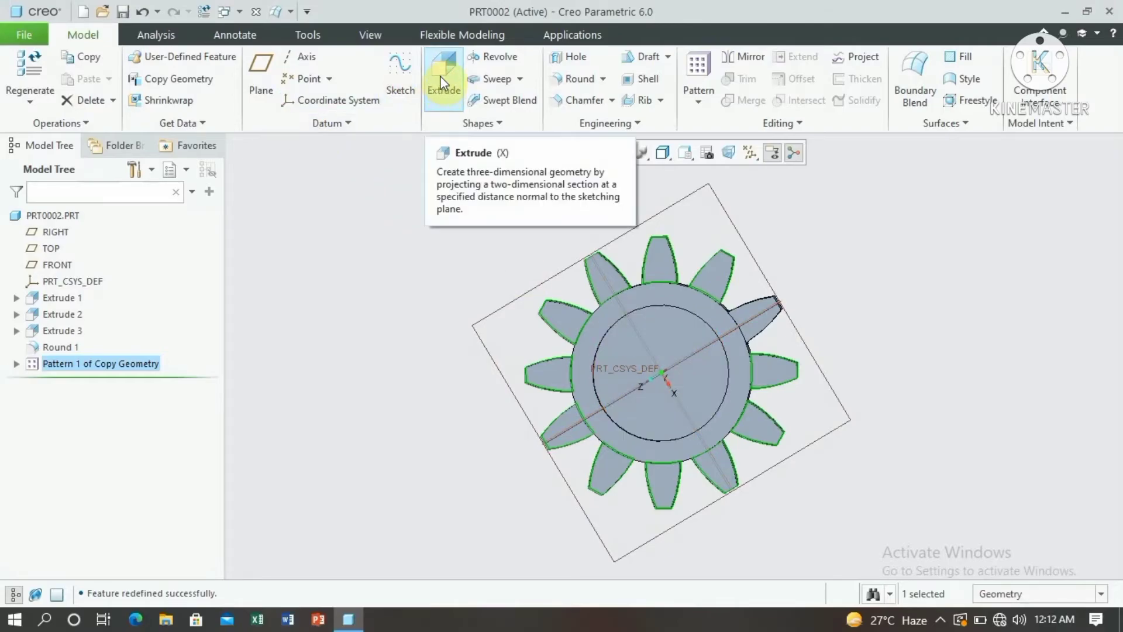
- Start an extrusion on the TOP plane and sketch a circle about 40.5 mm in diameter centred on the origin
{"action": "left_click", "coordinate": [660, 216]}
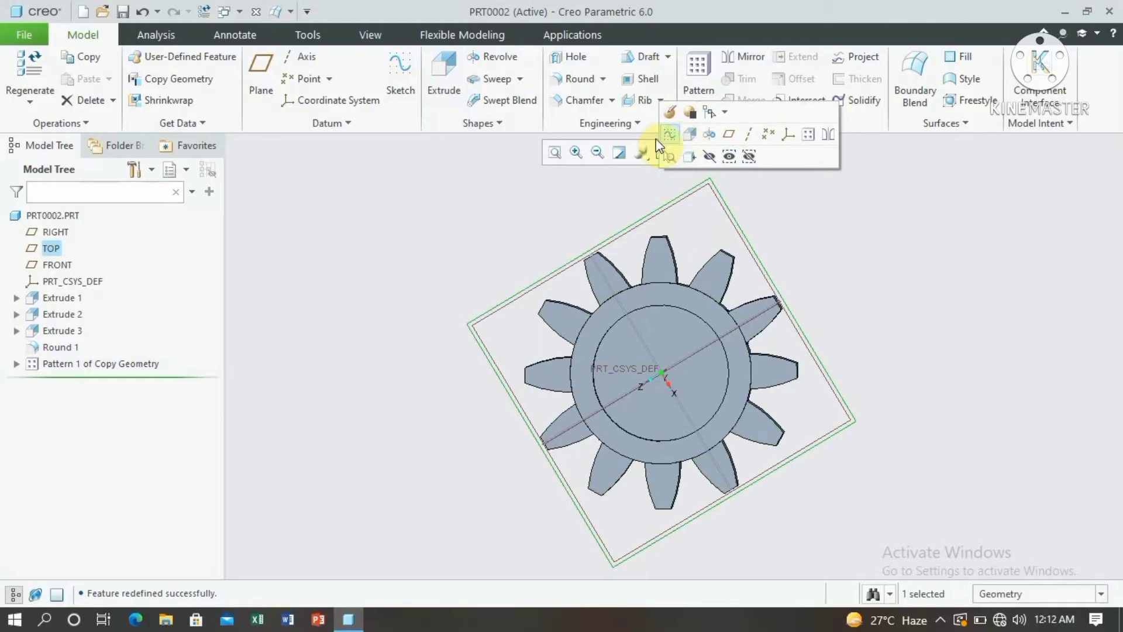
{"action": "left_click", "coordinate": [432, 76]}
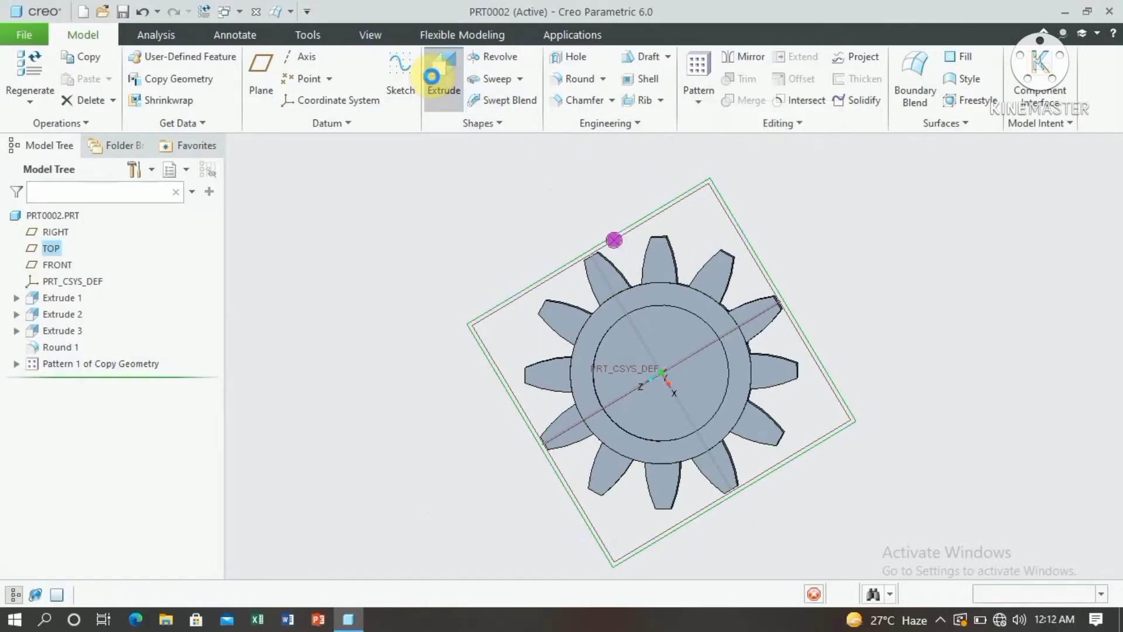
{"action": "left_click", "coordinate": [707, 153]}
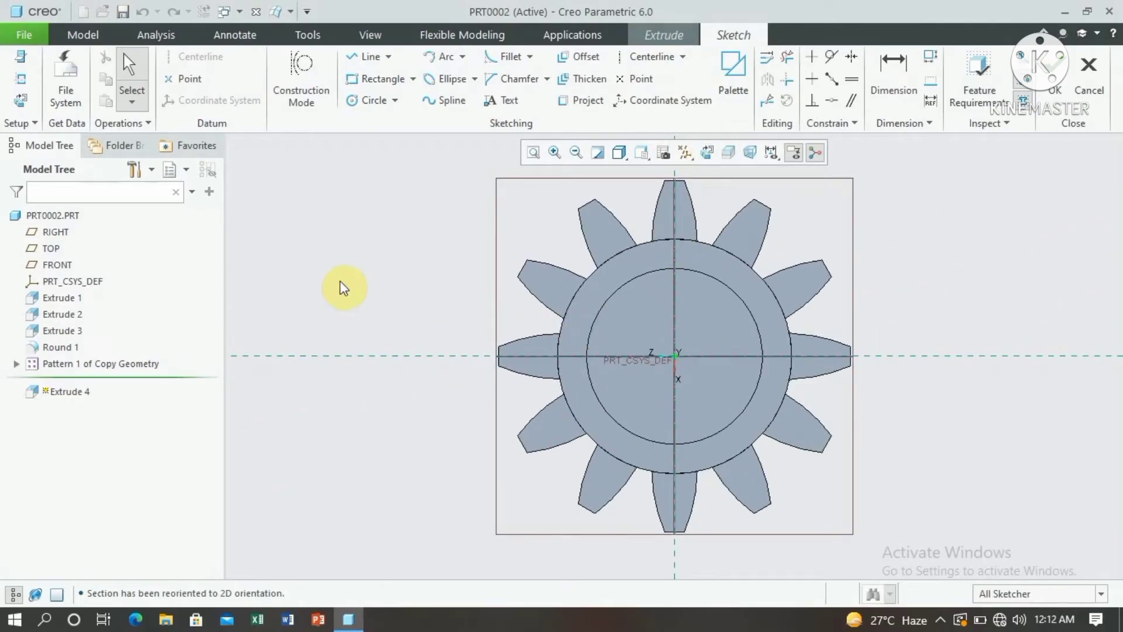
{"action": "left_click", "coordinate": [366, 103]}
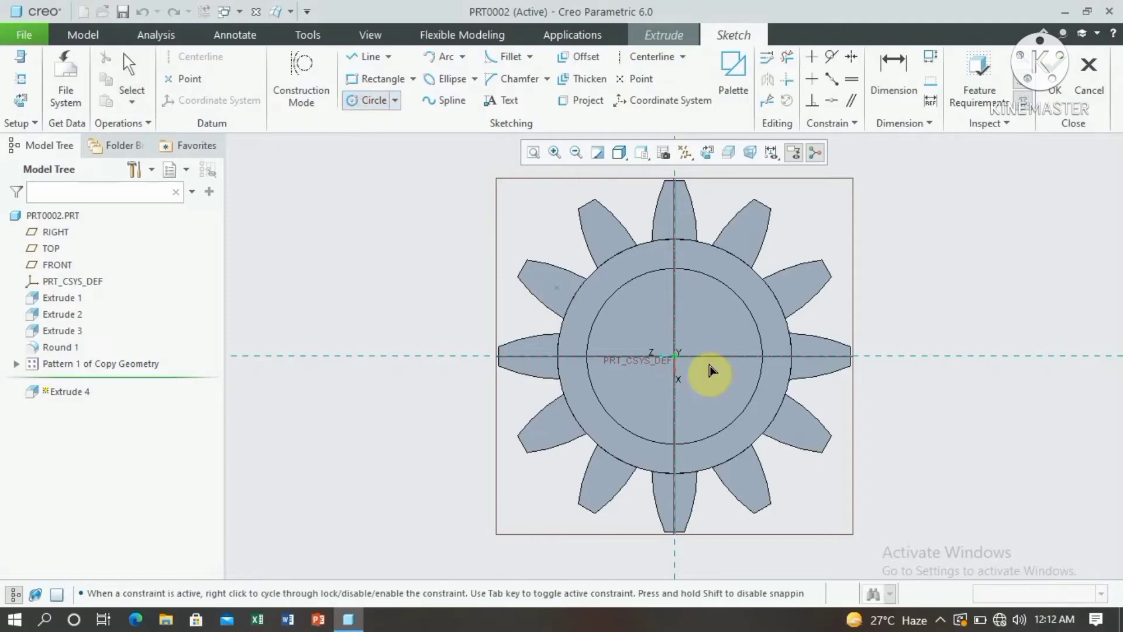
{"action": "left_click", "coordinate": [674, 358]}
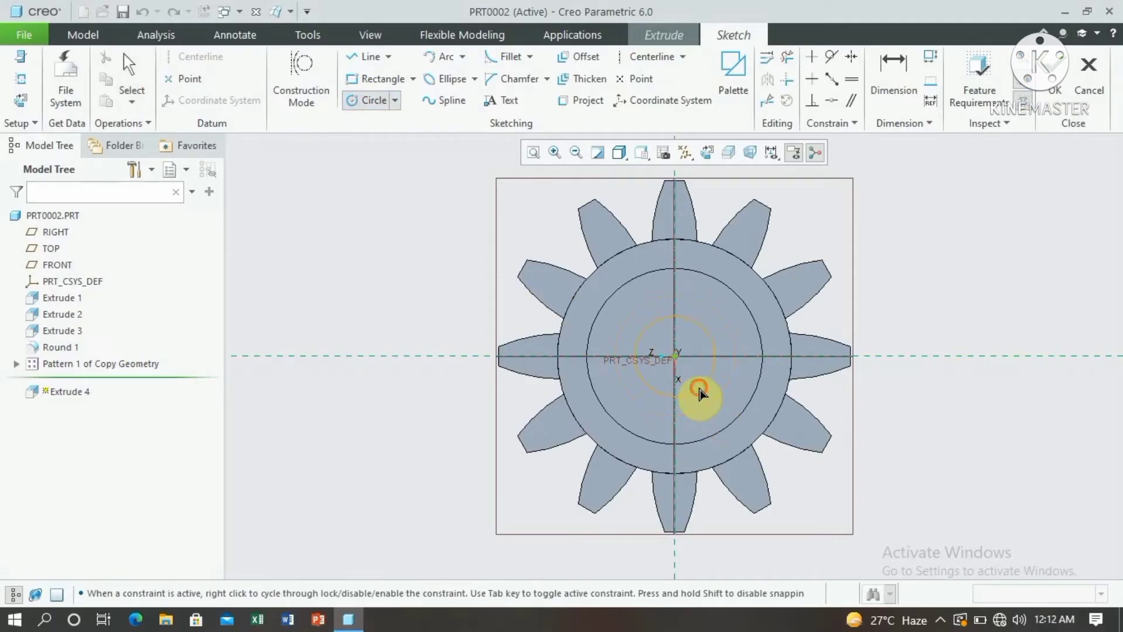
{"action": "left_click", "coordinate": [696, 390]}
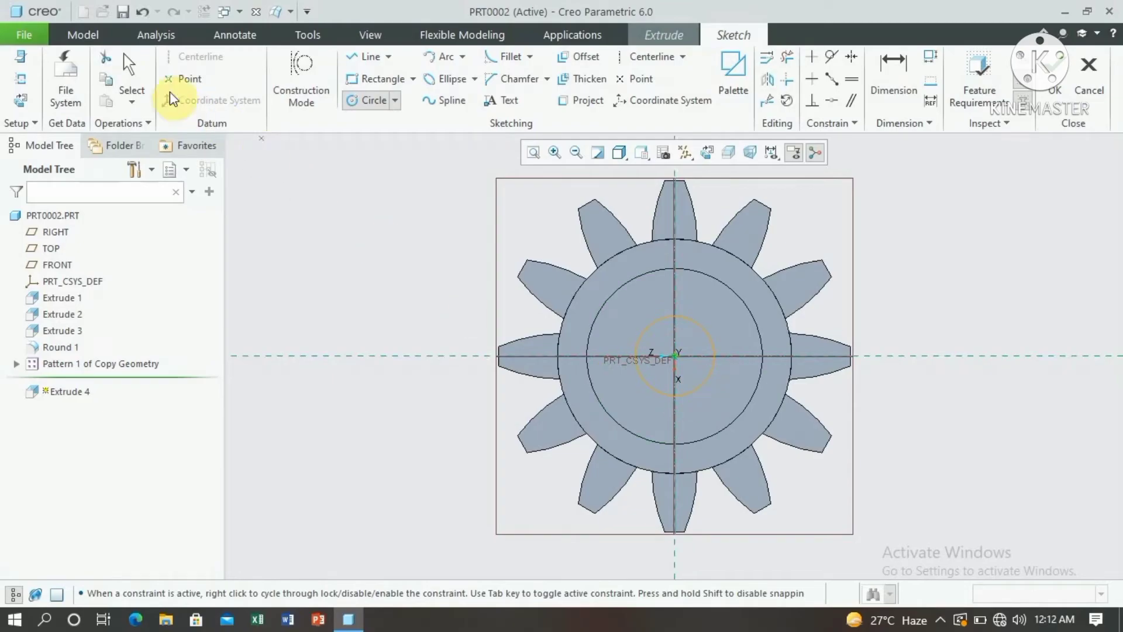
{"action": "left_click", "coordinate": [130, 75]}
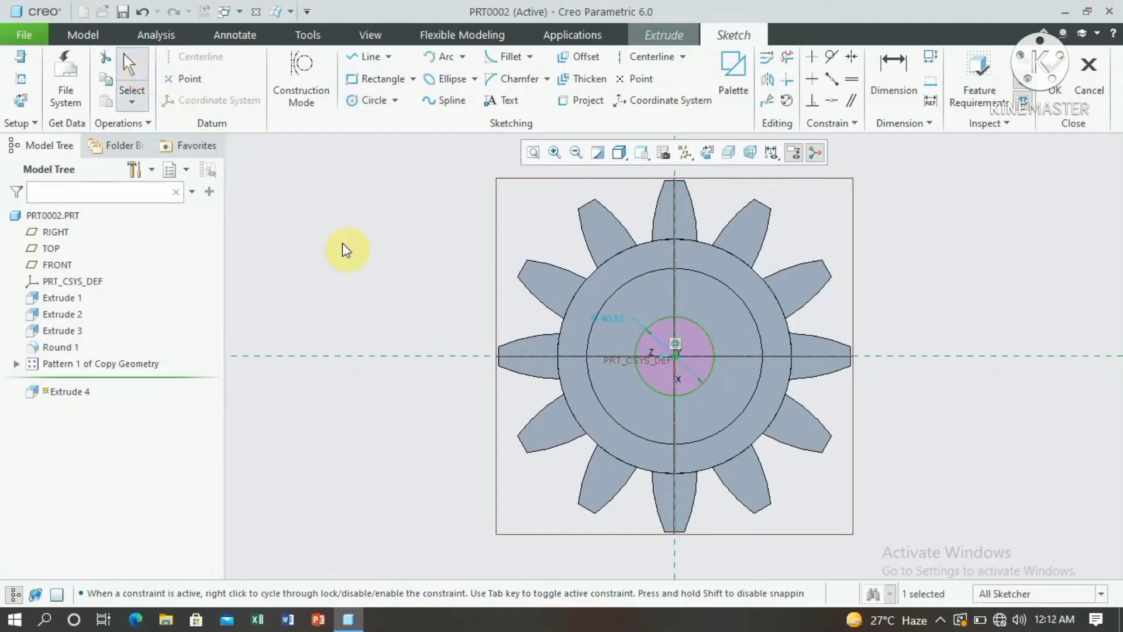
- Set the circle's diameter to 55 mm and finish the sketch for the extrusion
{"action": "double_click", "coordinate": [611, 319]}
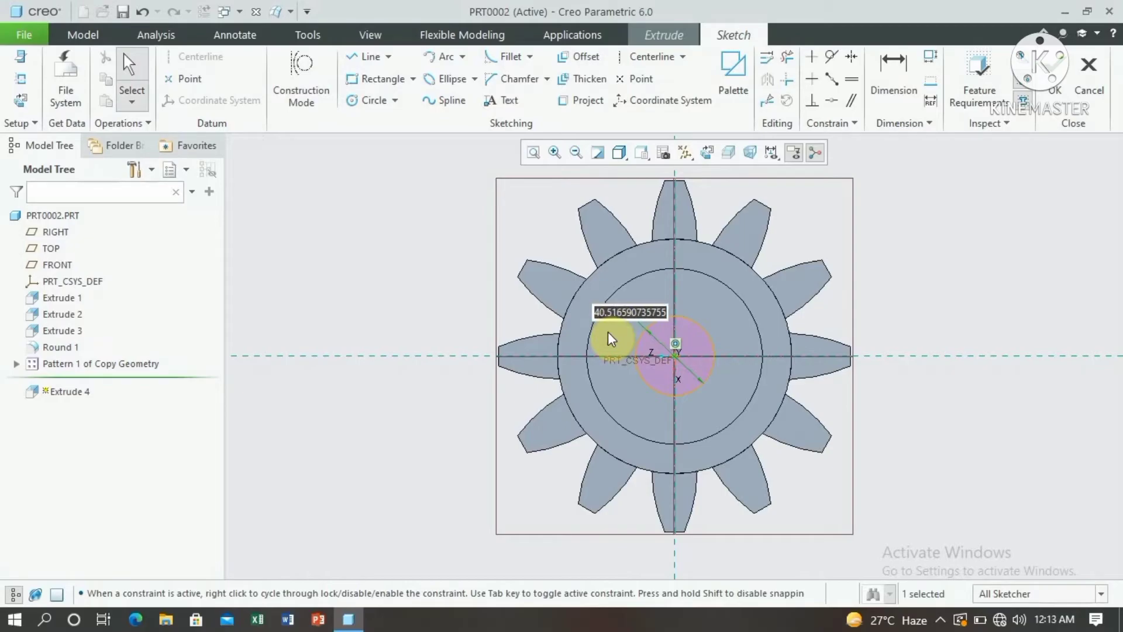
{"action": "key", "text": "BackSpace"}
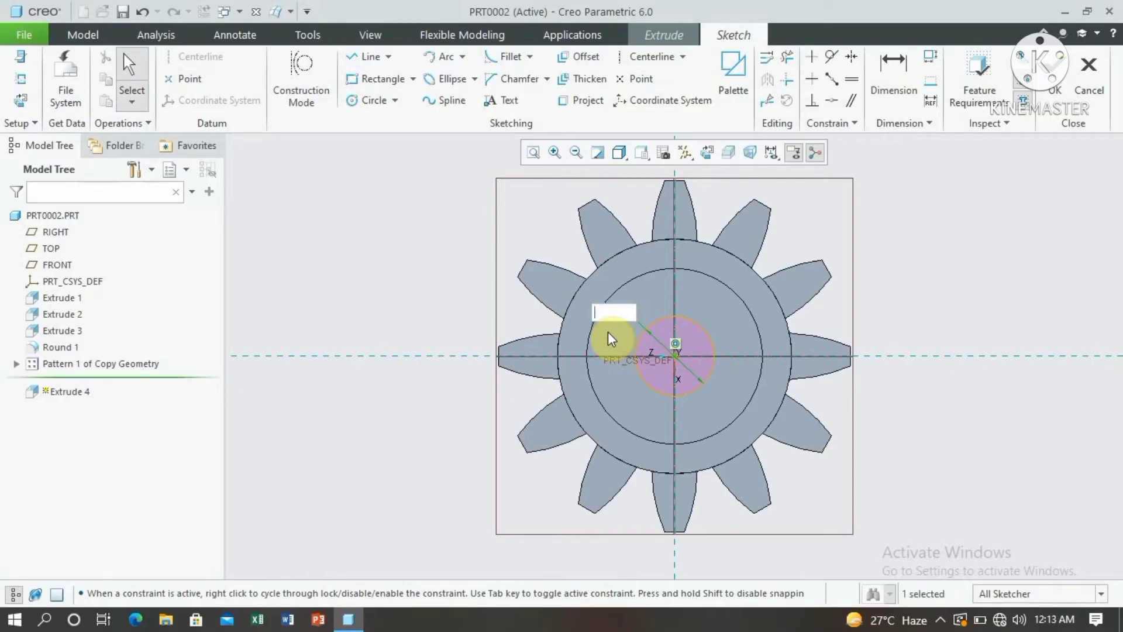
{"action": "type", "text": "55"}
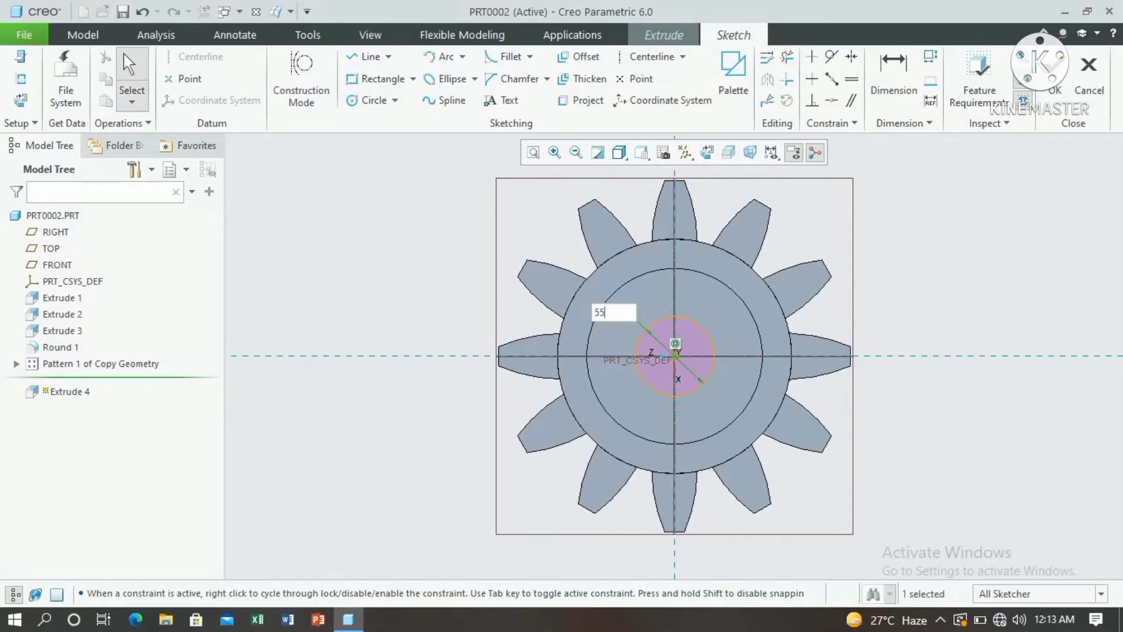
{"action": "left_click", "coordinate": [609, 332]}
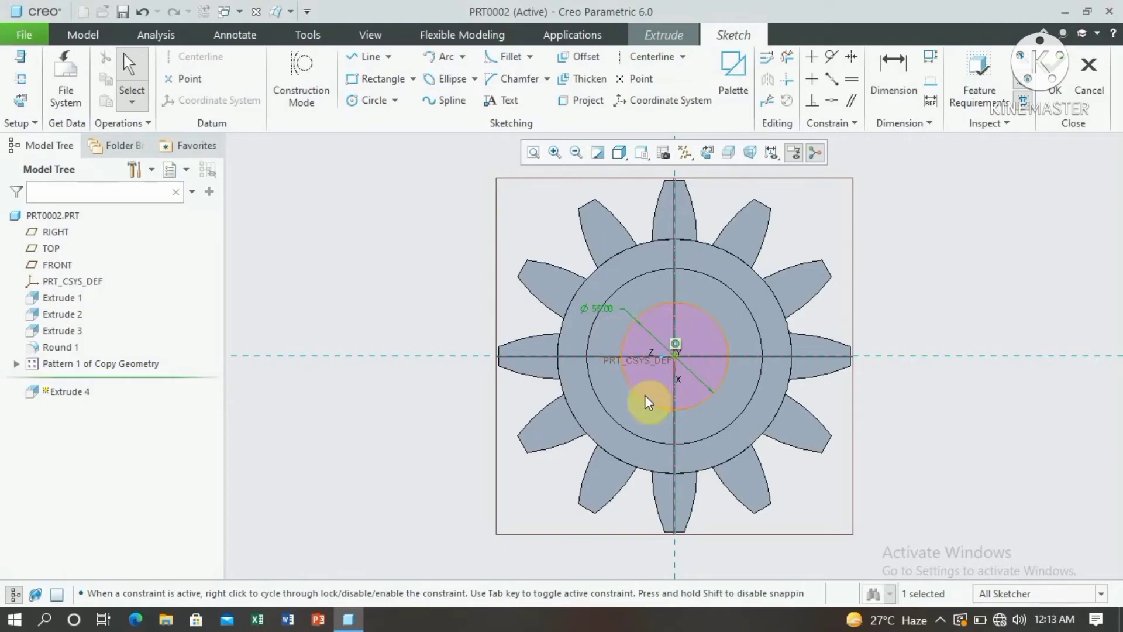
{"action": "left_click", "coordinate": [1066, 91]}
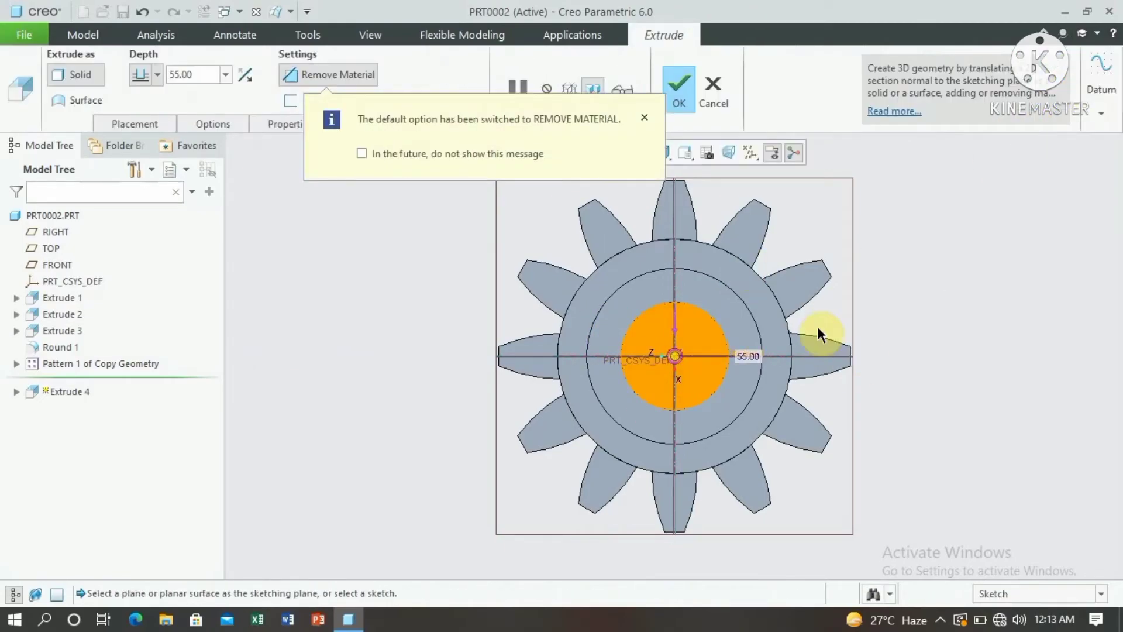
{"action": "left_click", "coordinate": [645, 118]}
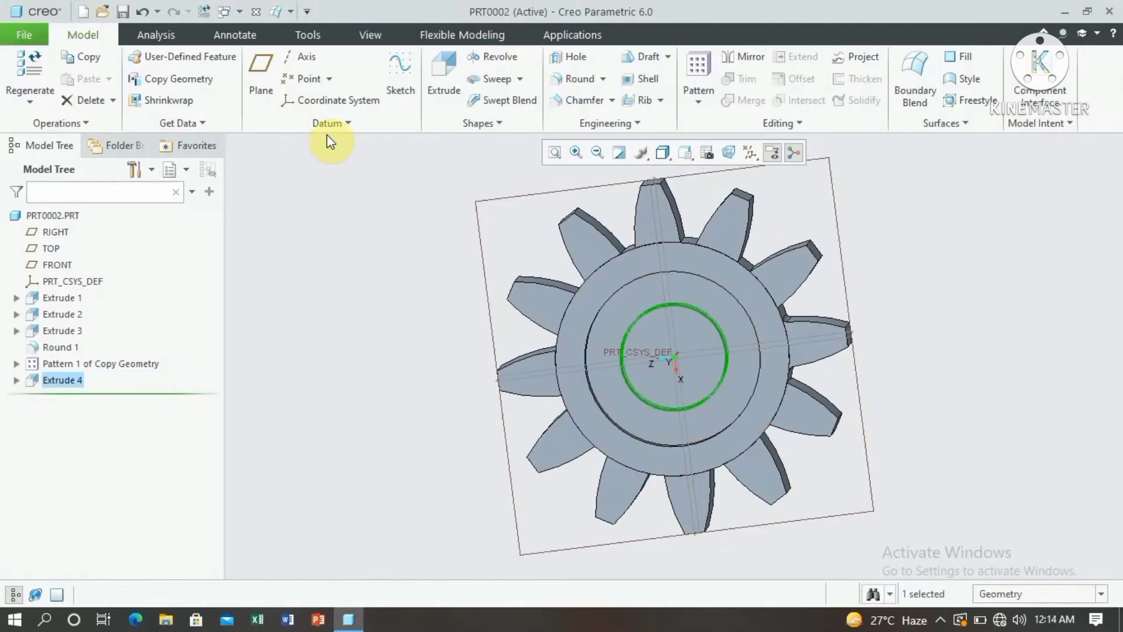
- Start another extrusion on the TOP plane and sketch a bore circle at the origin, inside the 55 mm circle
{"action": "left_click", "coordinate": [439, 76]}
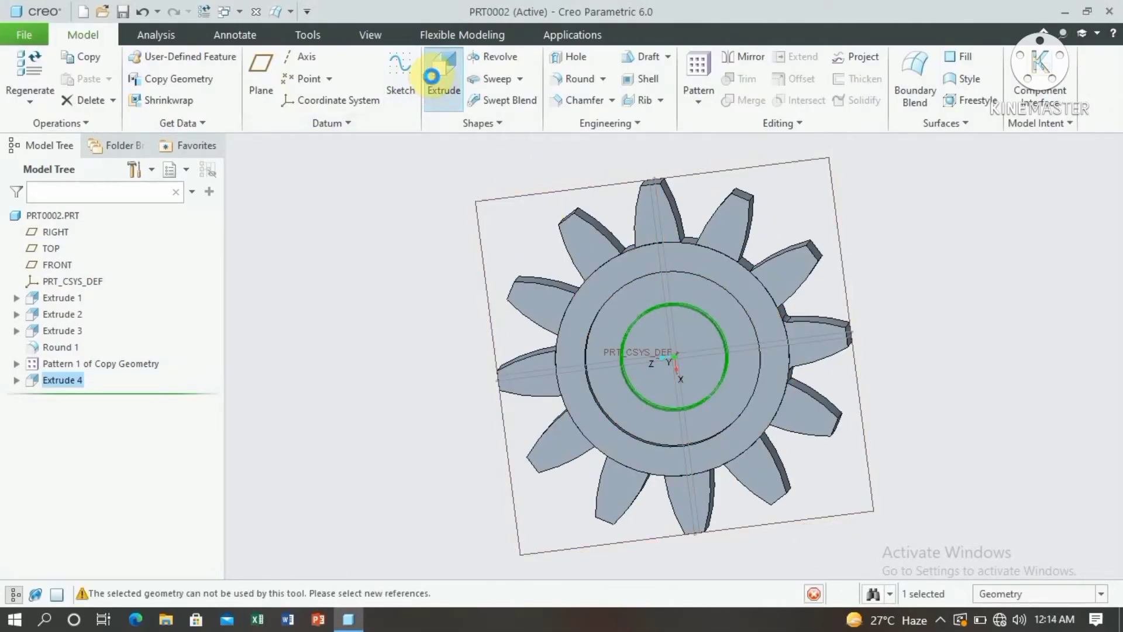
{"action": "left_click", "coordinate": [507, 198]}
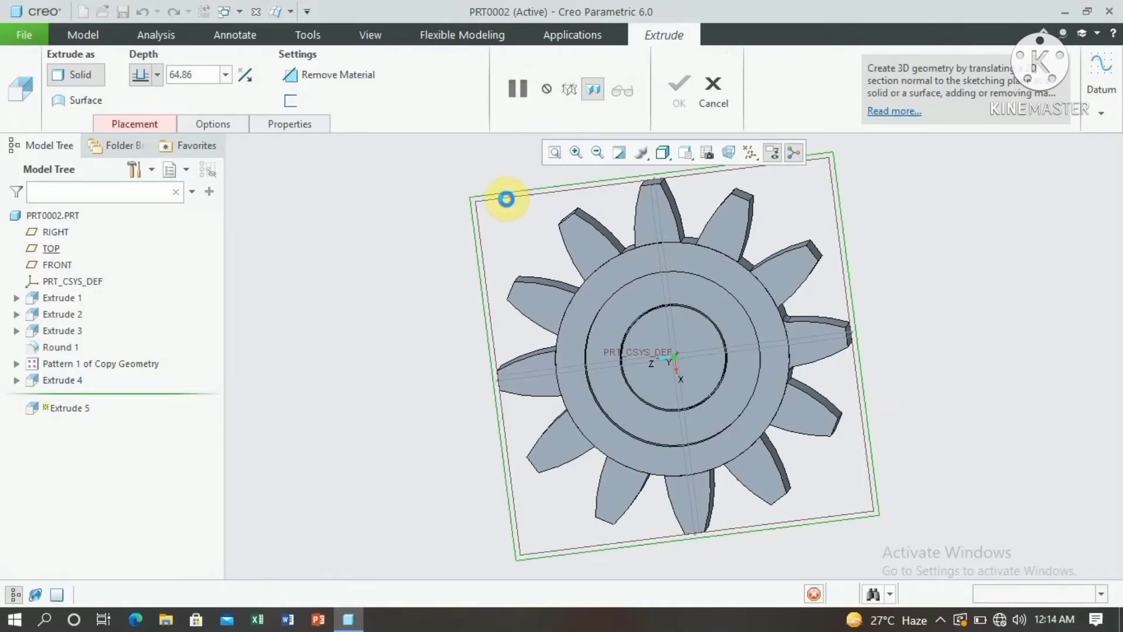
{"action": "left_click", "coordinate": [704, 152]}
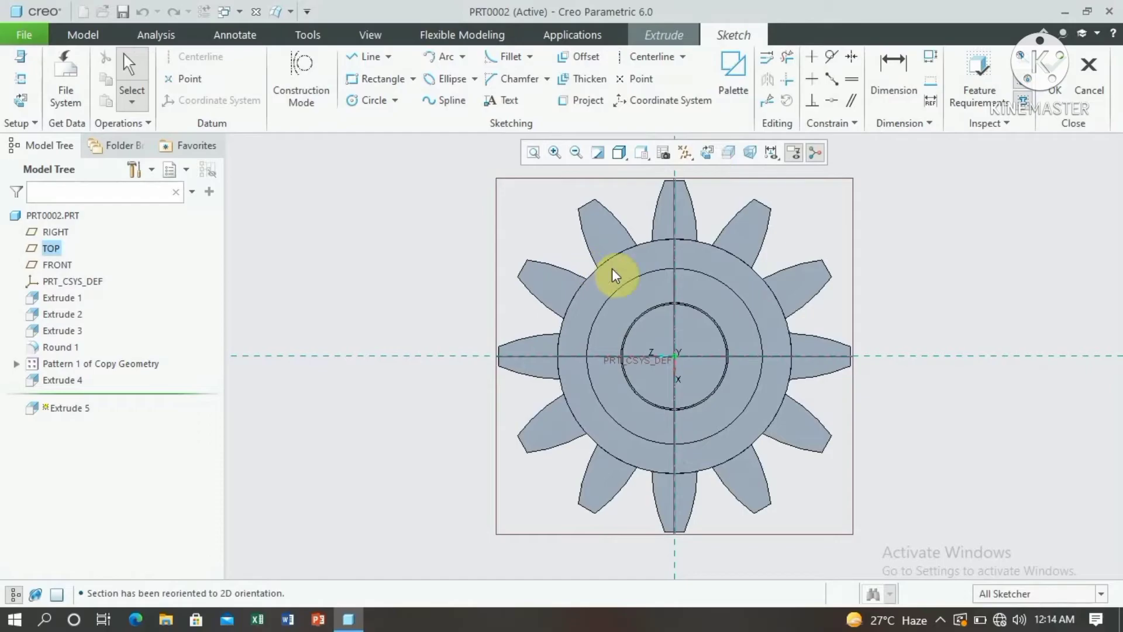
{"action": "left_click", "coordinate": [361, 102]}
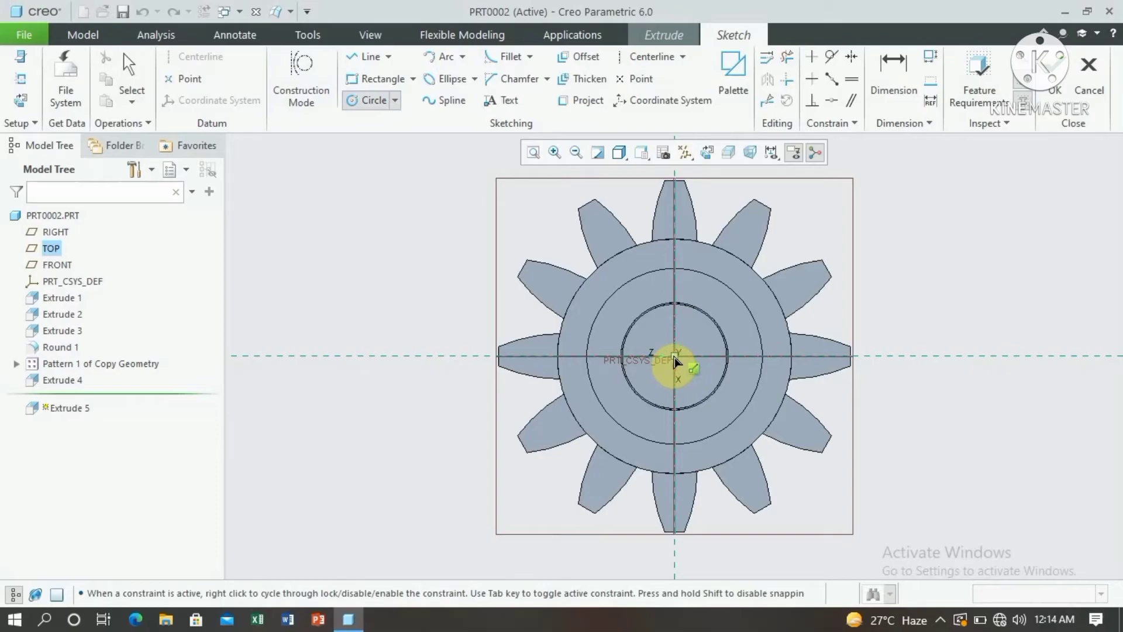
{"action": "left_click", "coordinate": [676, 358]}
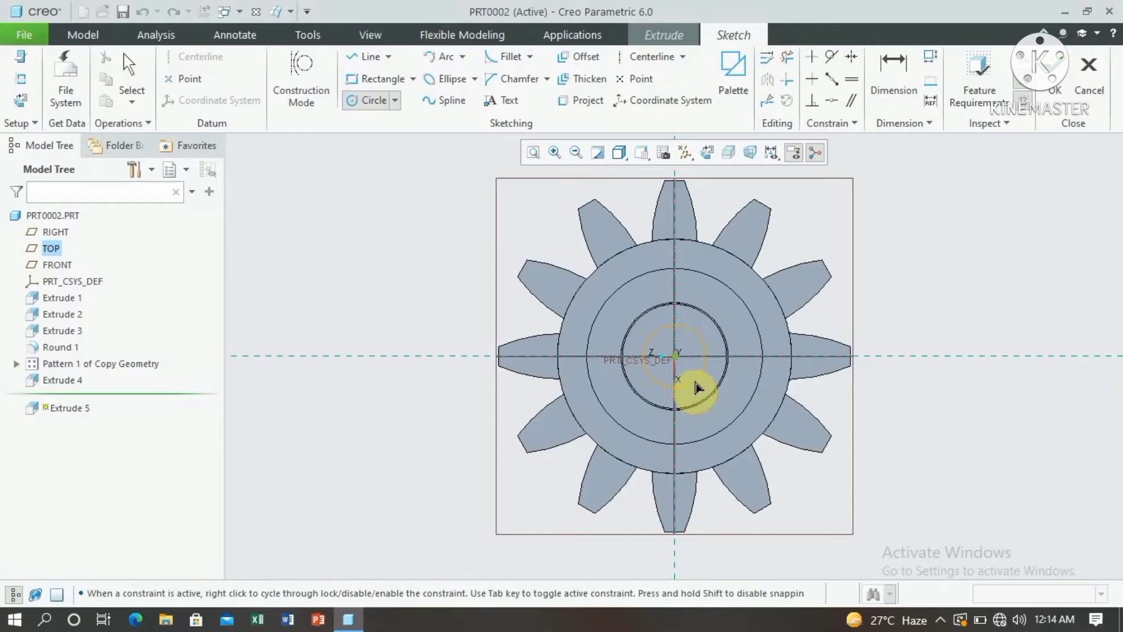
{"action": "left_click", "coordinate": [697, 388]}
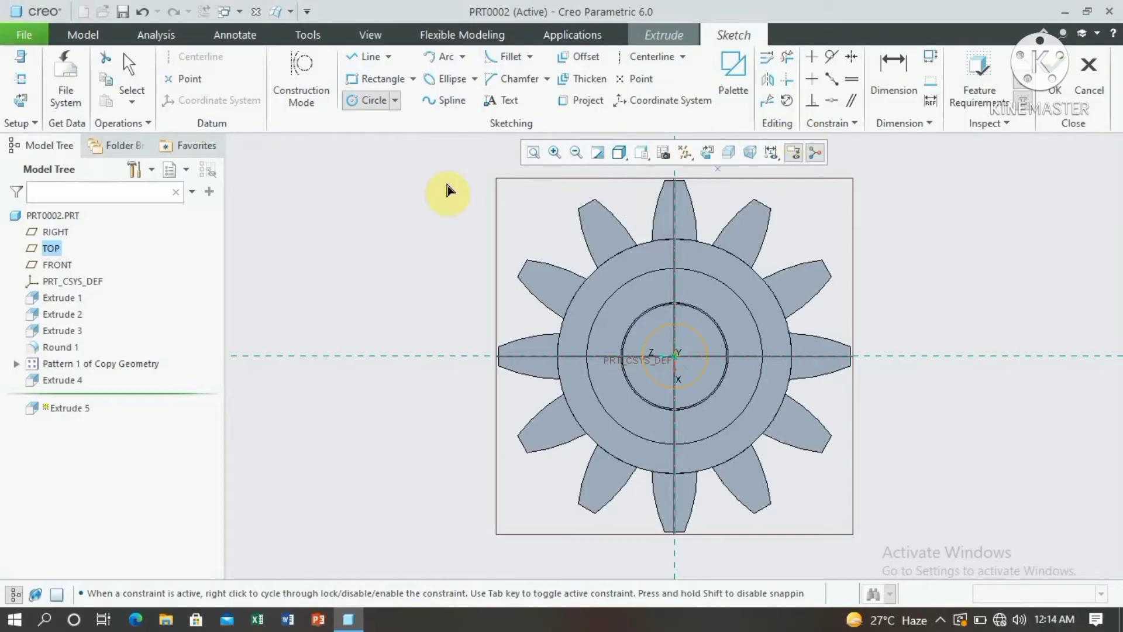
- Sketch a keyway rectangle about 9 mm wide and 4 mm high across the vertical axis on the bore circle's upper edge
{"action": "left_click", "coordinate": [356, 85]}
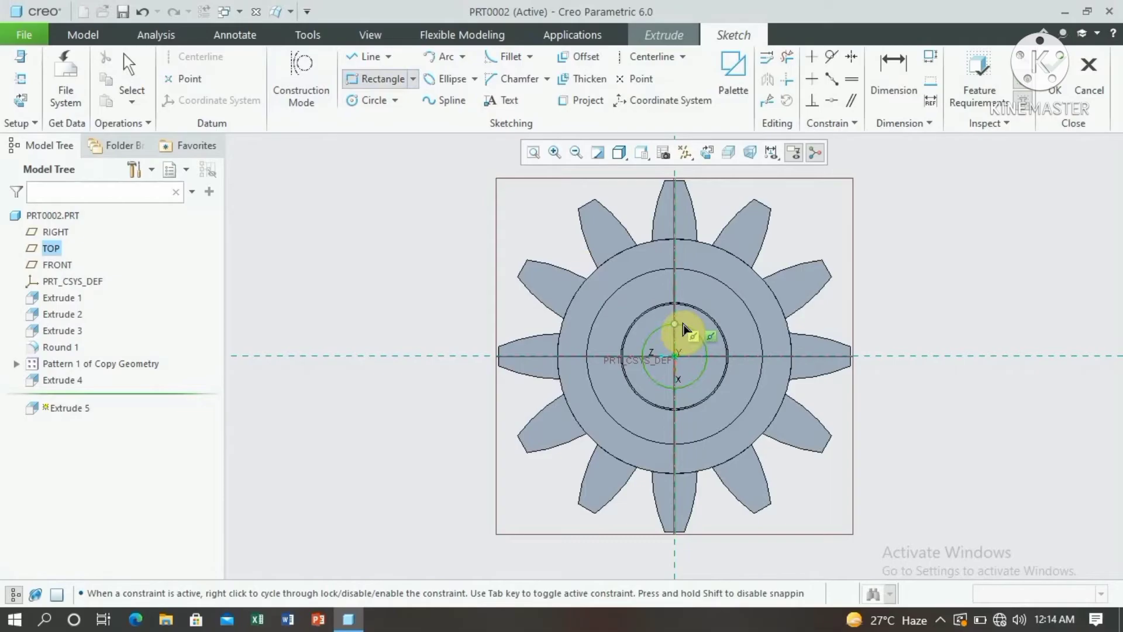
{"action": "scroll", "coordinate": [684, 329], "scroll_direction": "up", "scroll_amount": 3}
{"action": "scroll", "coordinate": [684, 328], "scroll_direction": "up", "scroll_amount": 1}
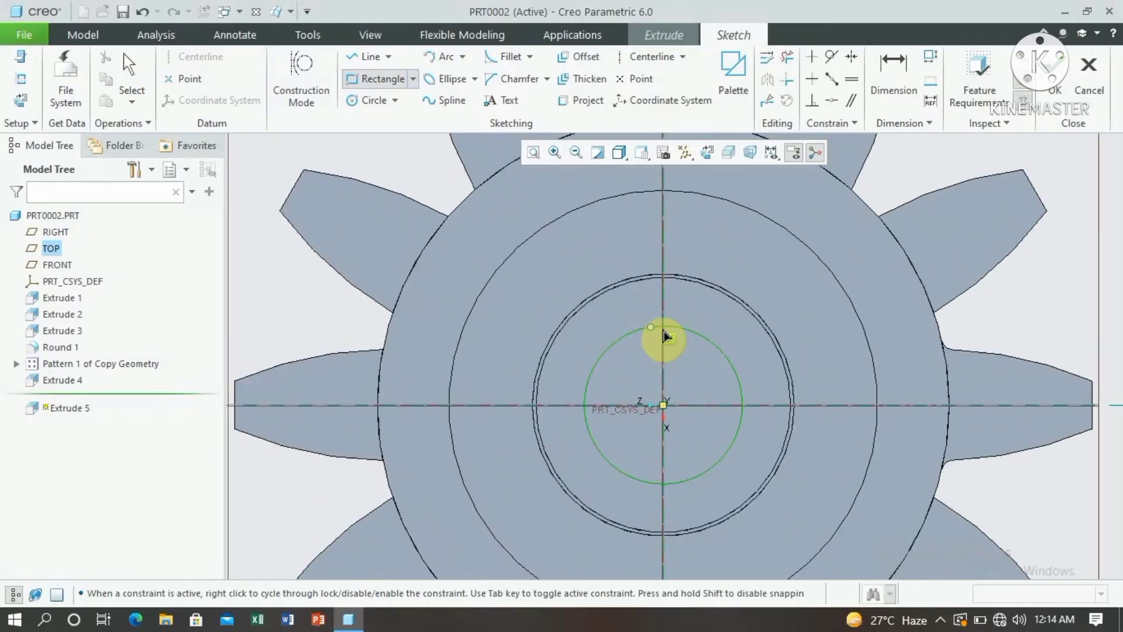
{"action": "left_click", "coordinate": [643, 308]}
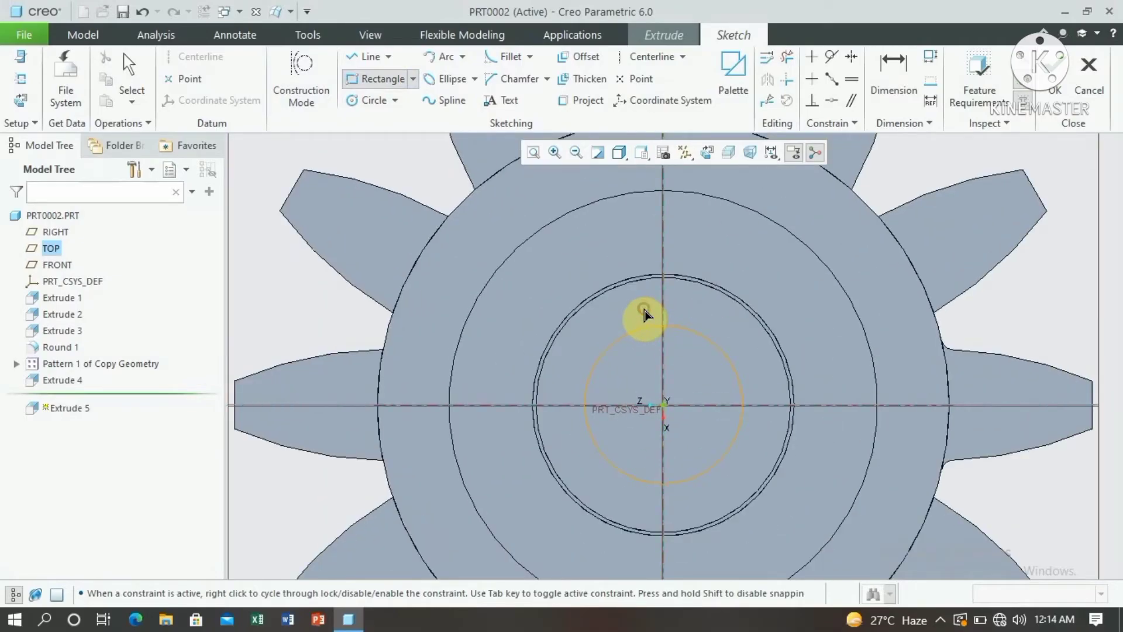
{"action": "left_click", "coordinate": [683, 327]}
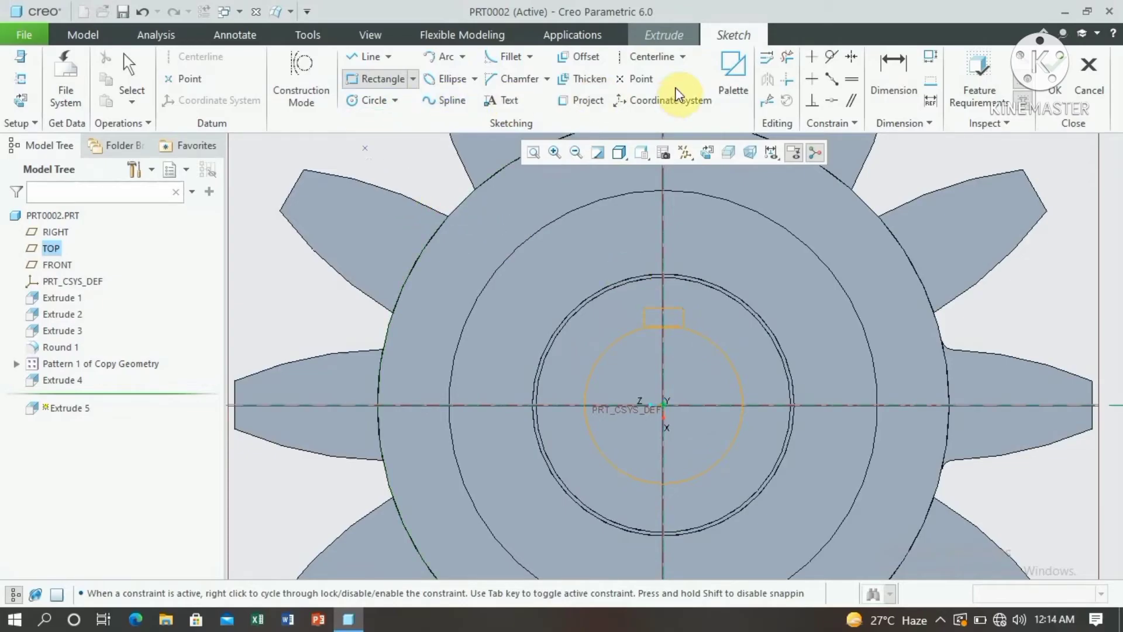
- Trim the overlapping segments between the bore circle and keyway rectangle into one closed outline and finish the sketch
{"action": "left_click", "coordinate": [786, 56]}
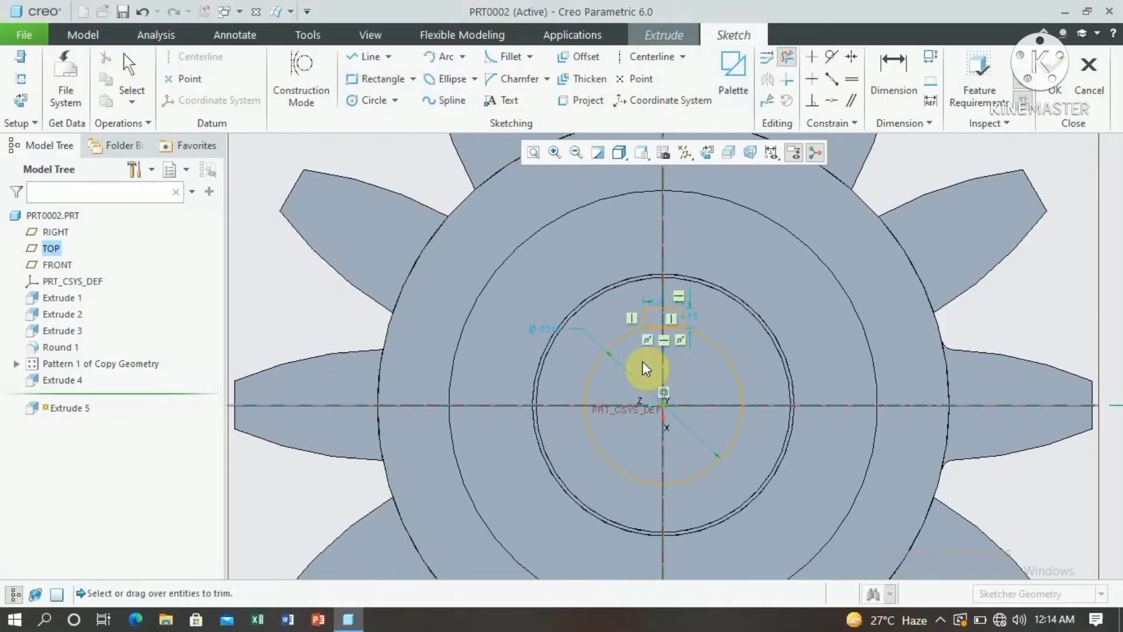
{"action": "mouse_move", "coordinate": [651, 334]}
{"action": "left_mouse_down"}
{"action": "mouse_move", "coordinate": [671, 318]}
{"action": "mouse_move", "coordinate": [664, 331]}
{"action": "mouse_move", "coordinate": [677, 344]}
{"action": "left_mouse_up"}
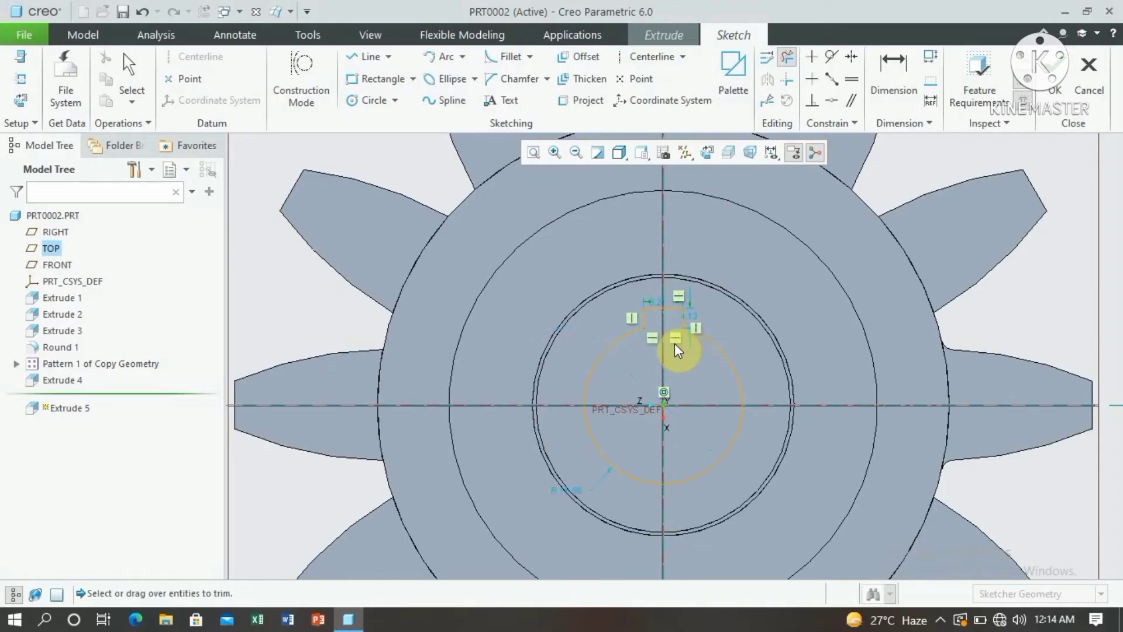
{"action": "left_click", "coordinate": [1054, 85]}
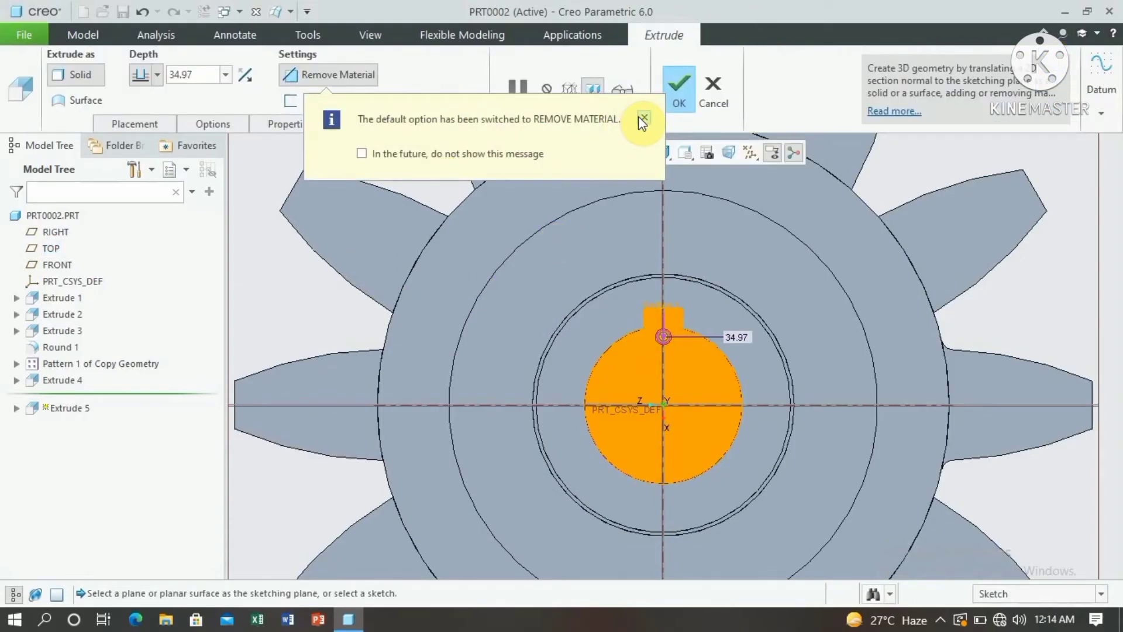
- Cut the keyed bore outline through the hub with a symmetric 34.97 mm extrusion that removes material
{"action": "left_click", "coordinate": [641, 118]}
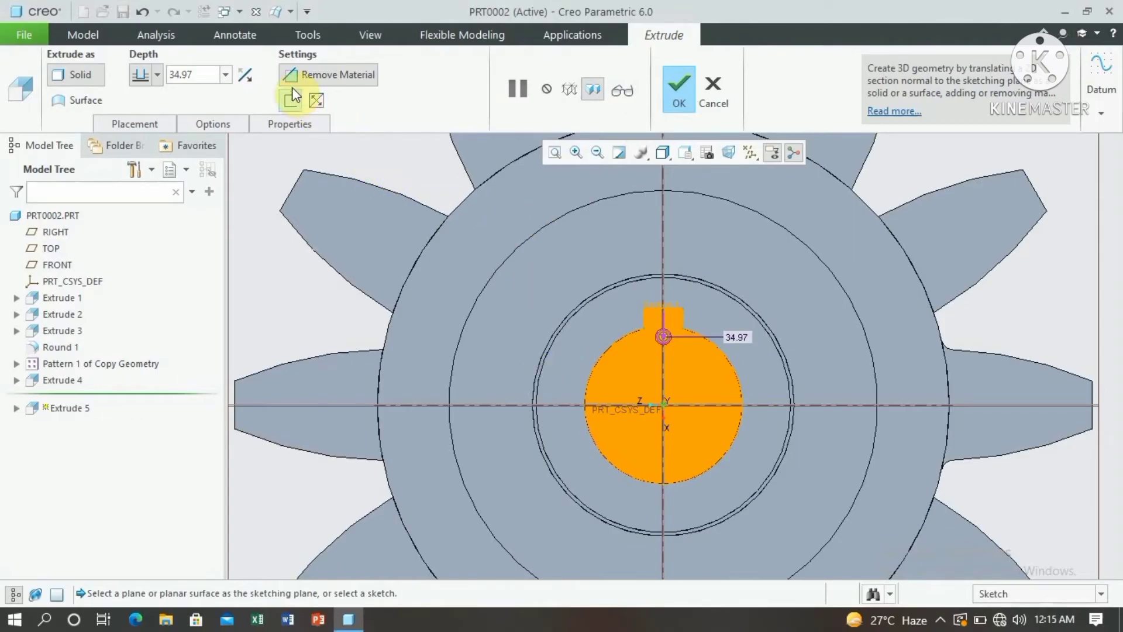
{"action": "left_click", "coordinate": [325, 77]}
{"action": "left_click", "coordinate": [245, 77]}
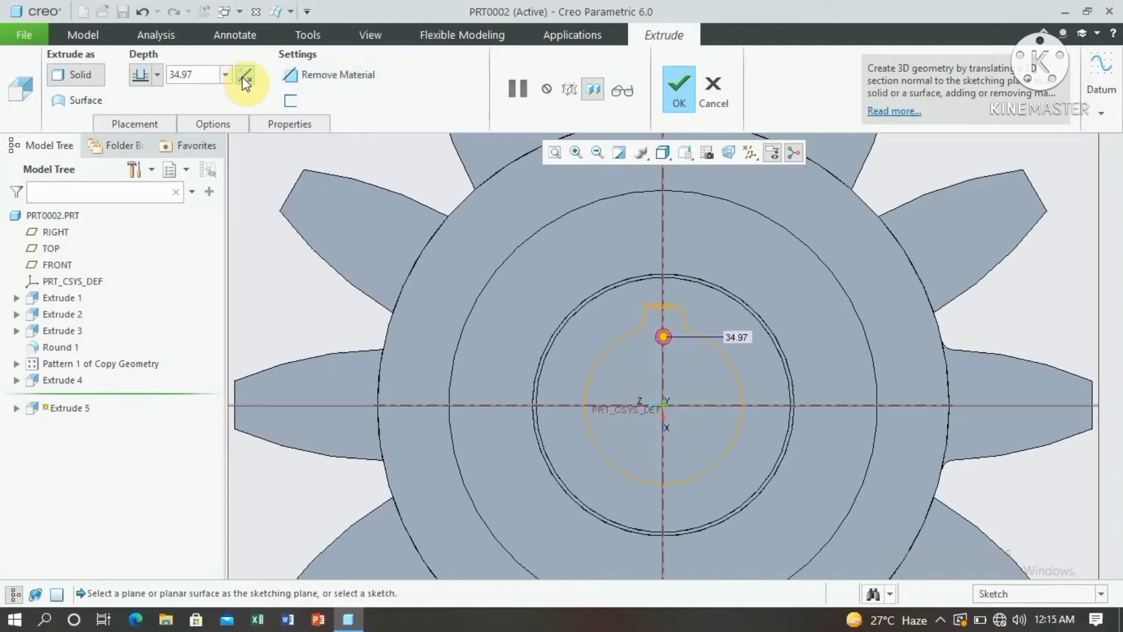
{"action": "left_click", "coordinate": [246, 76]}
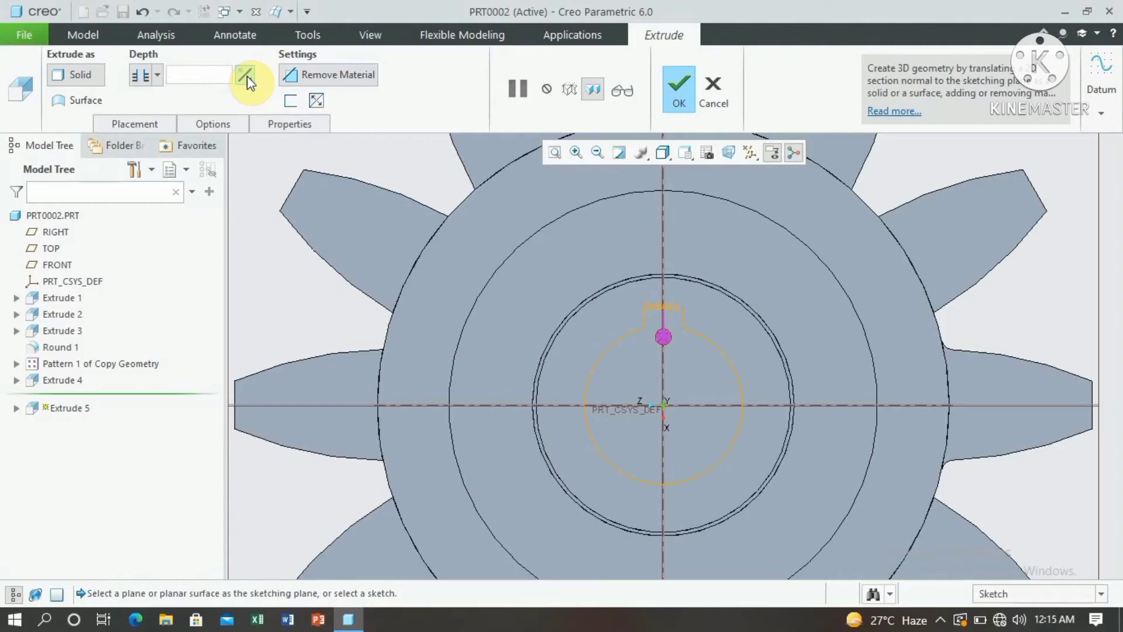
{"action": "left_click", "coordinate": [155, 77]}
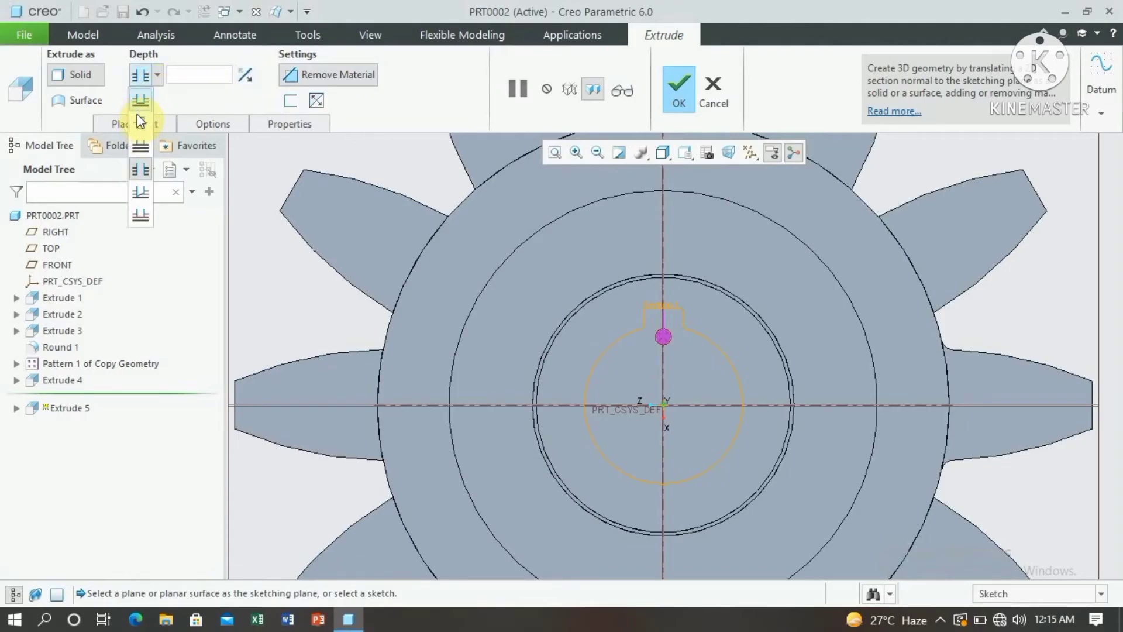
{"action": "left_click", "coordinate": [139, 123]}
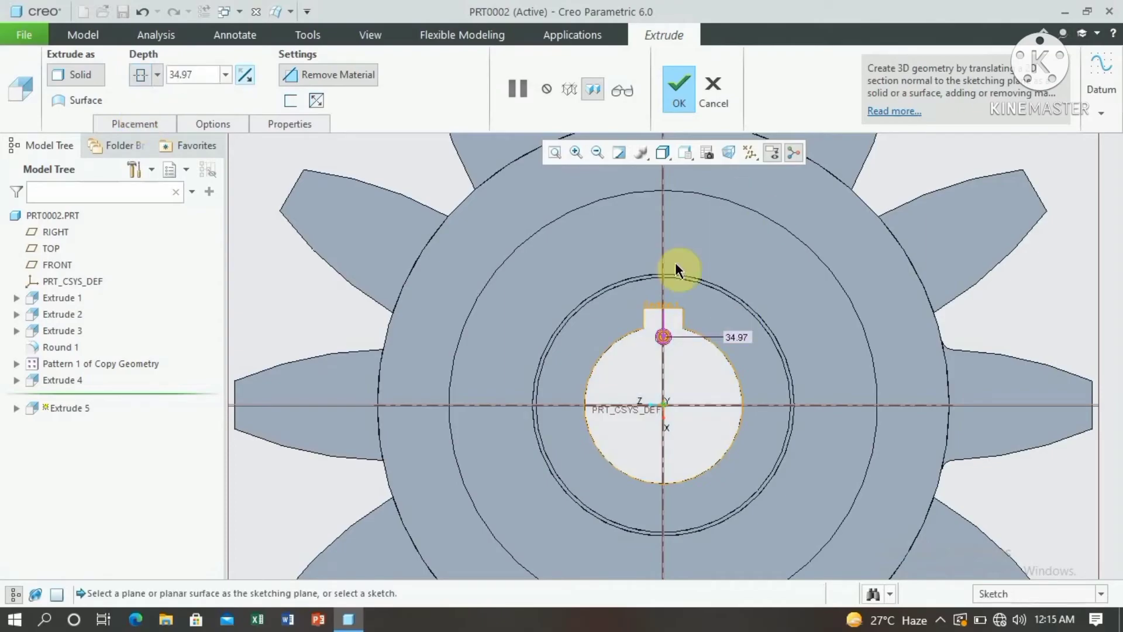
{"action": "left_click", "coordinate": [679, 89]}
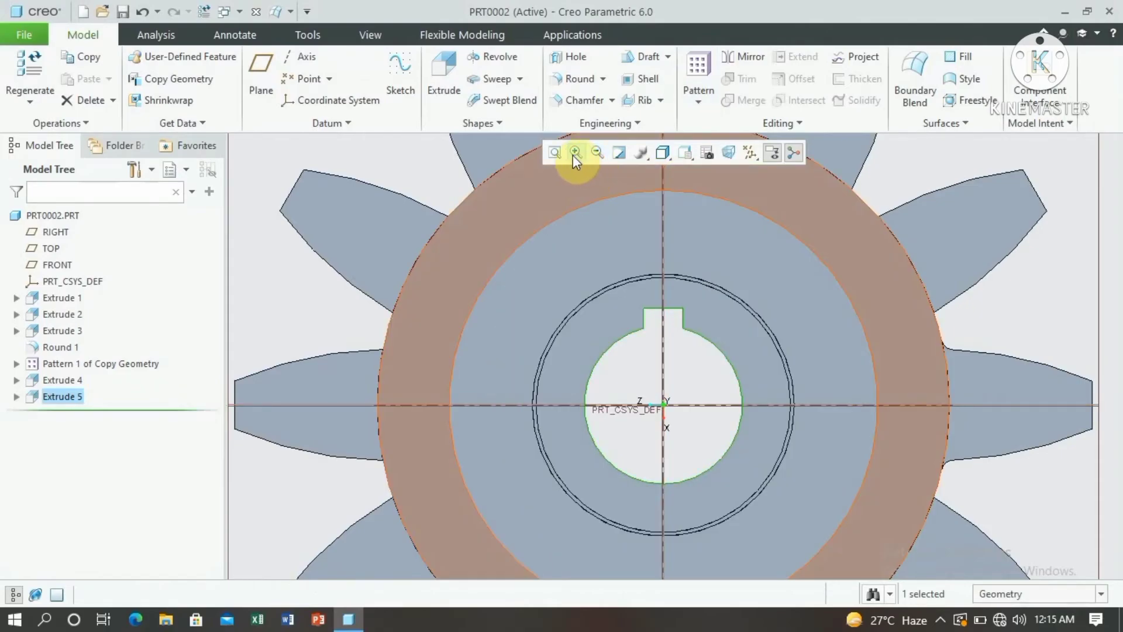
- Round the recess floor edges and the bore edges on both sides of the gear with a 3.10 mm radius
{"action": "left_click", "coordinate": [596, 152]}
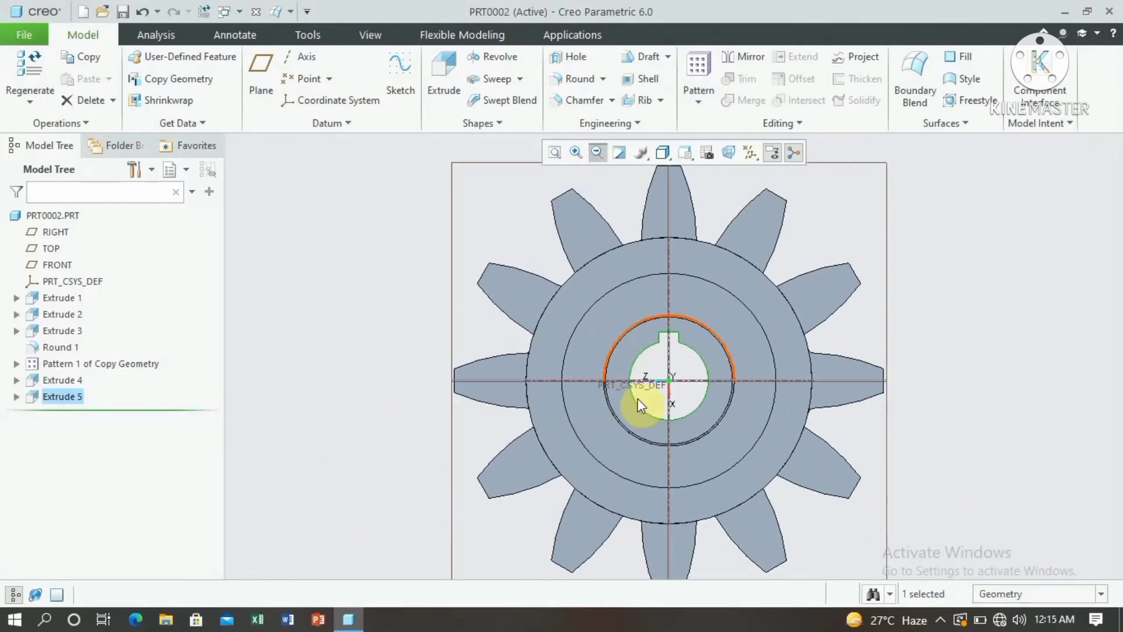
{"action": "middle_click_drag", "start_coordinate": [918, 311], "coordinate": [714, 321]}
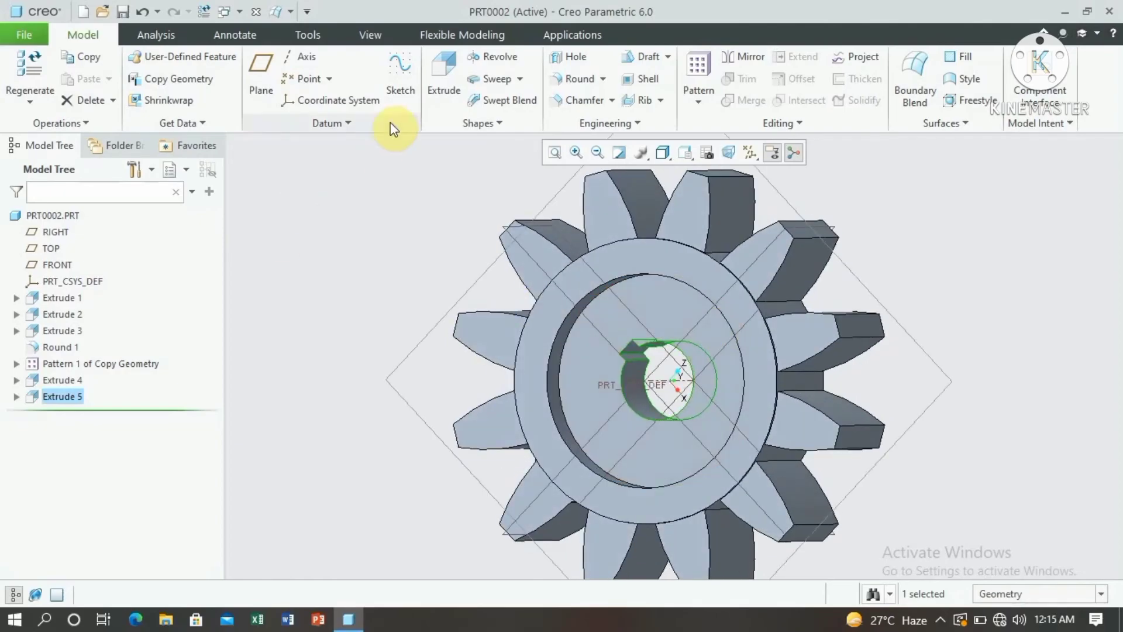
{"action": "left_click", "coordinate": [563, 86]}
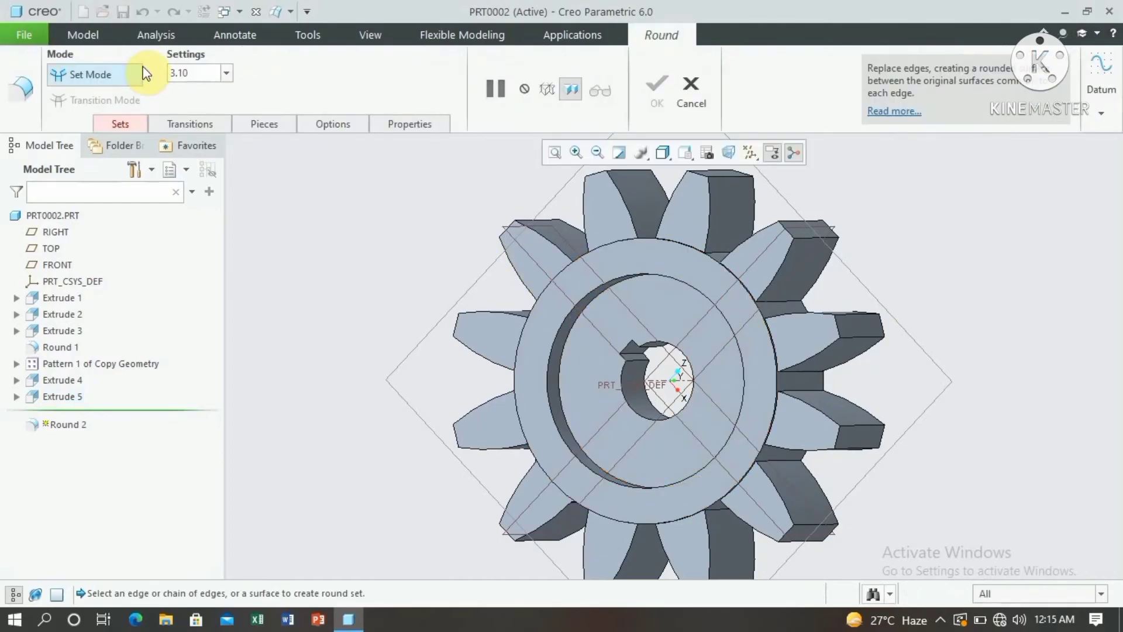
{"action": "left_click", "coordinate": [604, 289]}
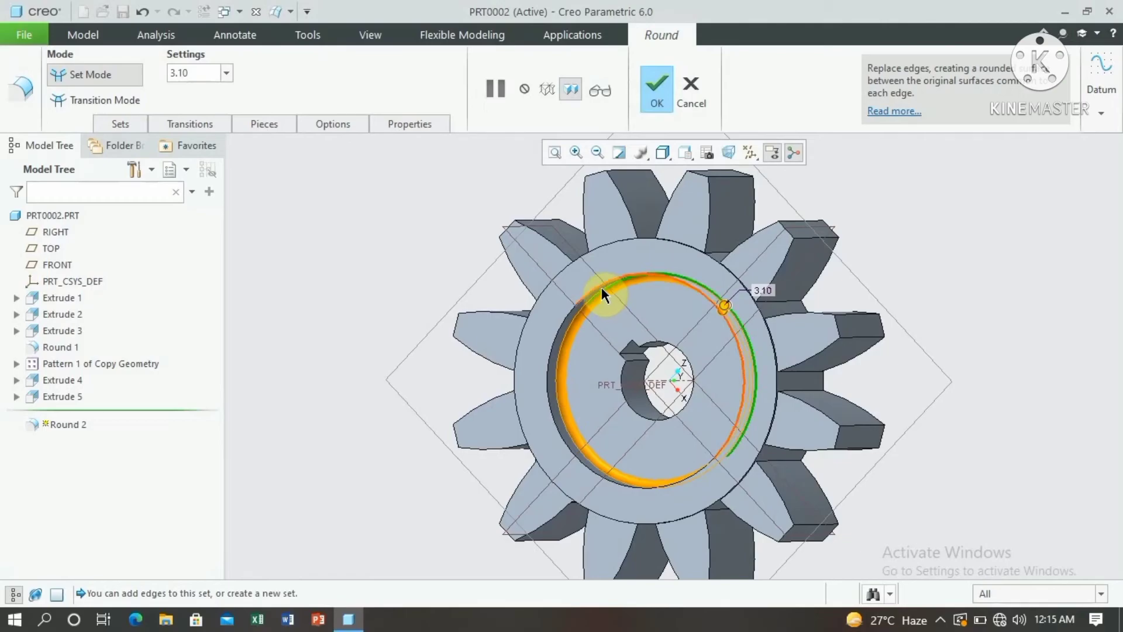
{"action": "left_click", "coordinate": [645, 415]}
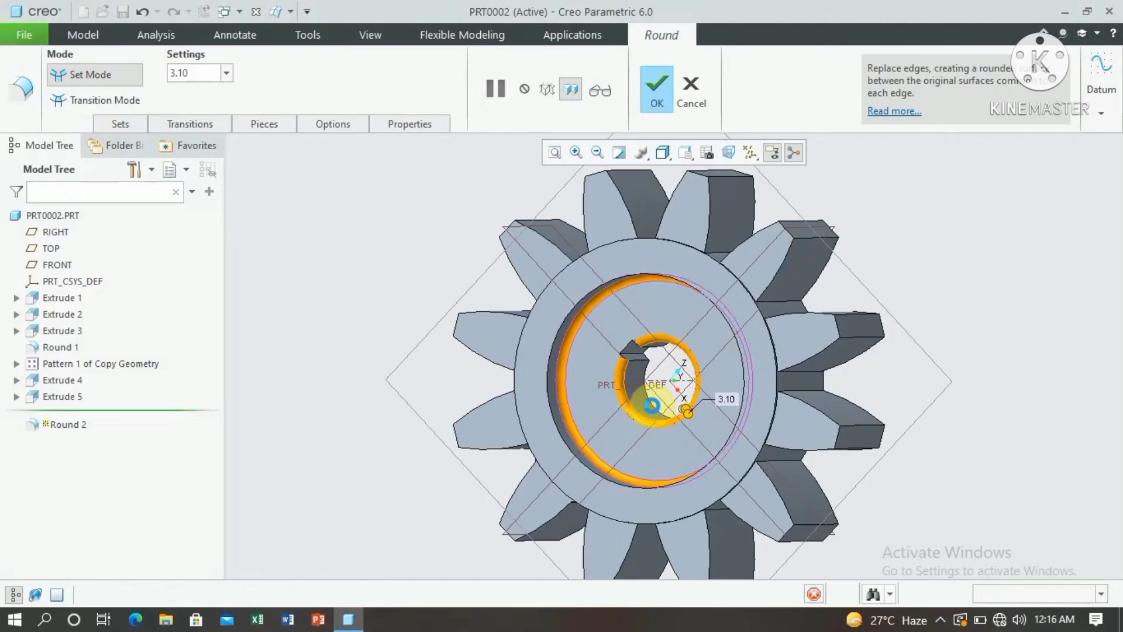
{"action": "middle_click_drag", "start_coordinate": [934, 307], "coordinate": [776, 328]}
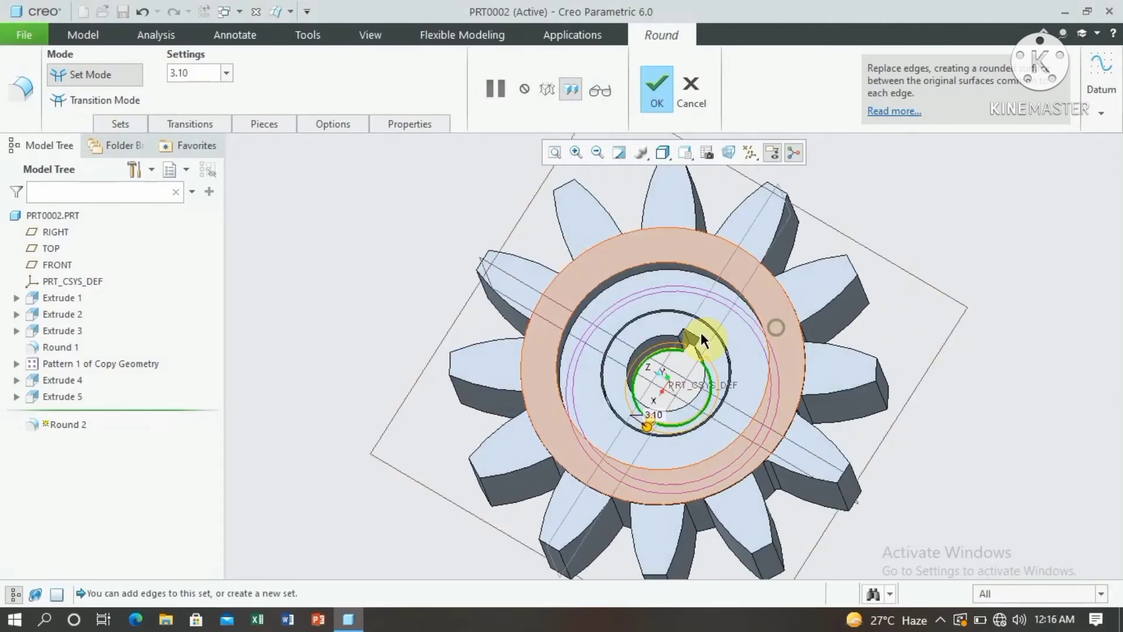
{"action": "left_click", "coordinate": [669, 268]}
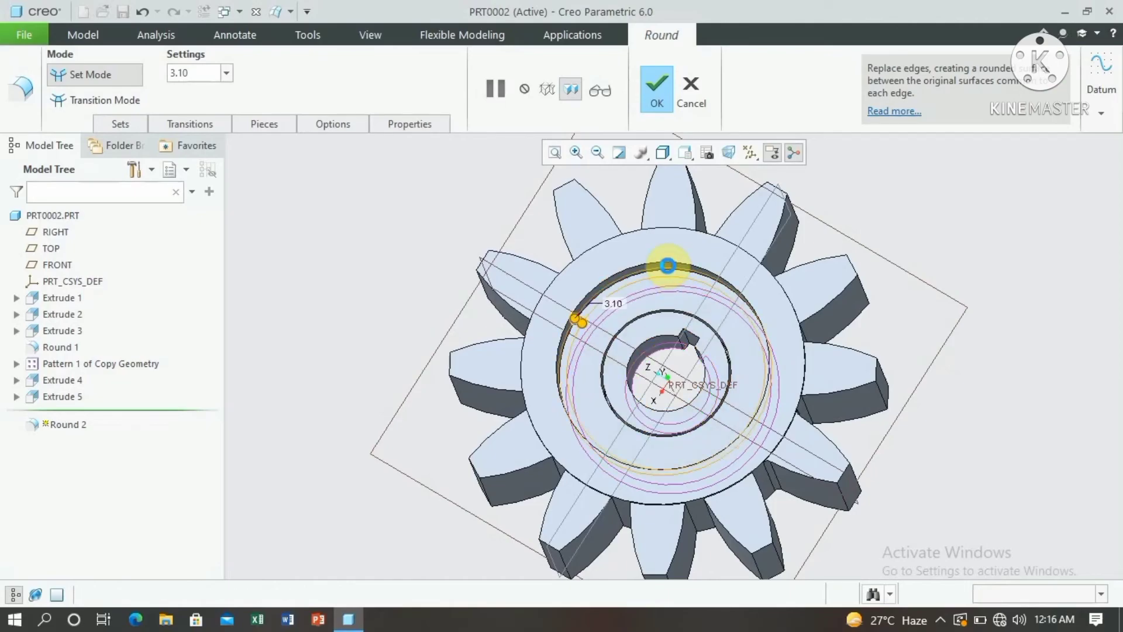
{"action": "left_click", "coordinate": [647, 341]}
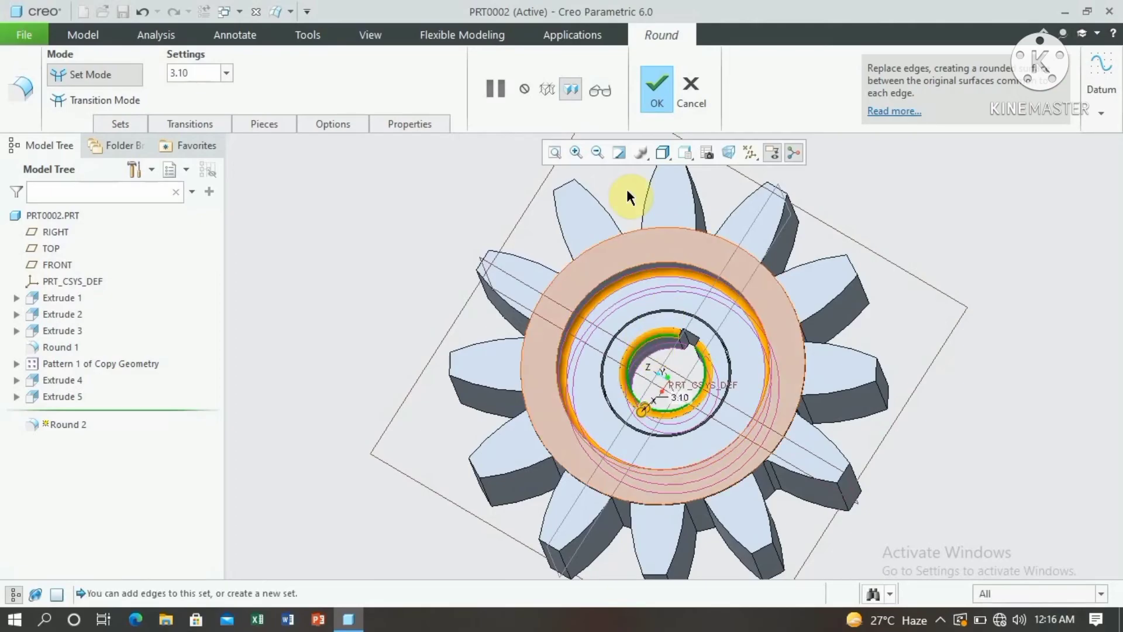
{"action": "left_click", "coordinate": [659, 92]}
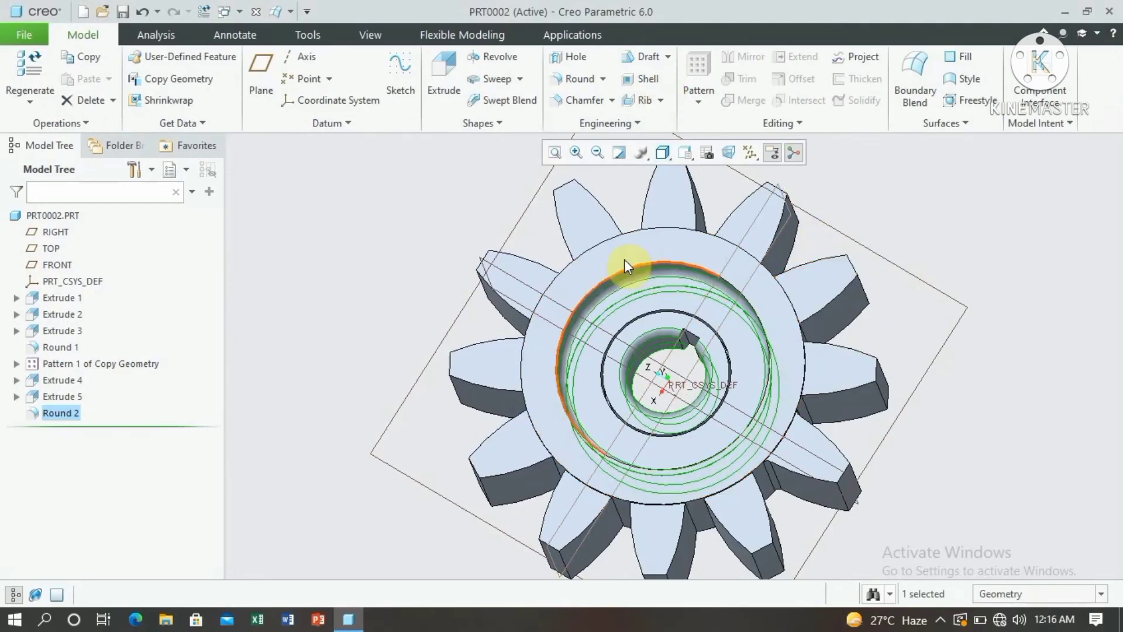
- Round the outer rim edge of the circular recess on the visible face with a 2 mm radius
{"action": "left_click", "coordinate": [581, 89]}
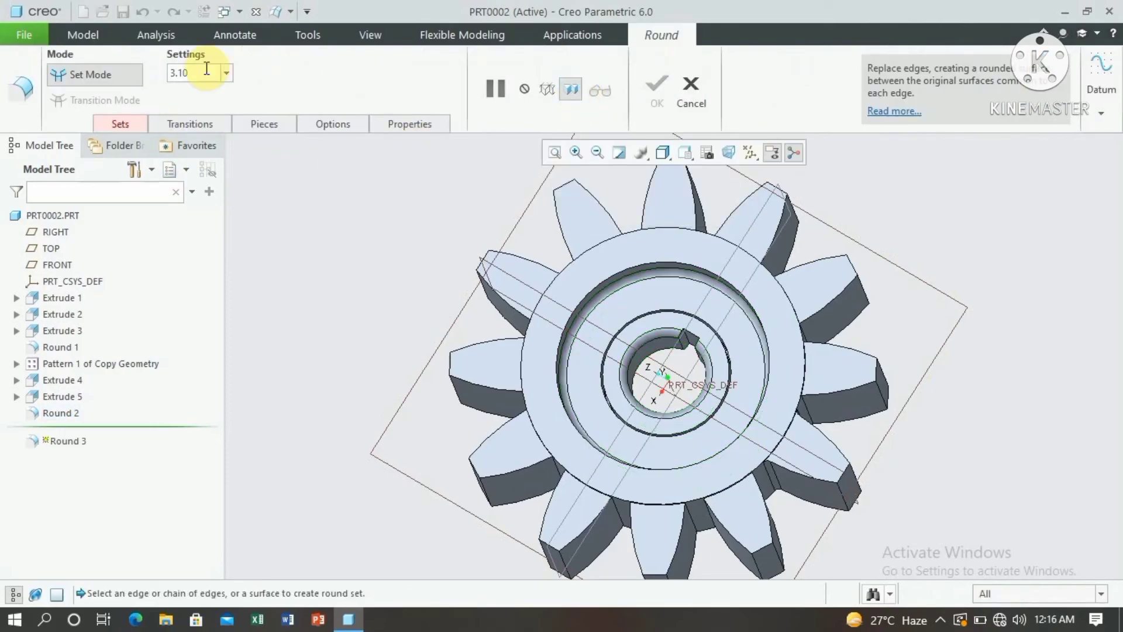
{"action": "double_click", "coordinate": [207, 71]}
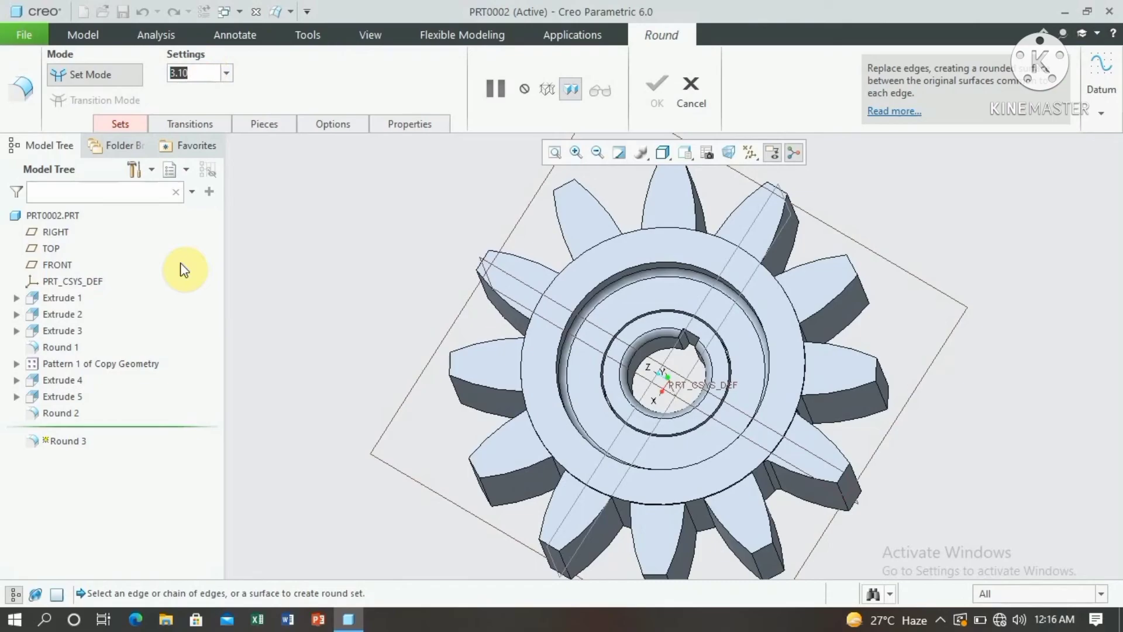
{"action": "key", "text": "BackSpace"}
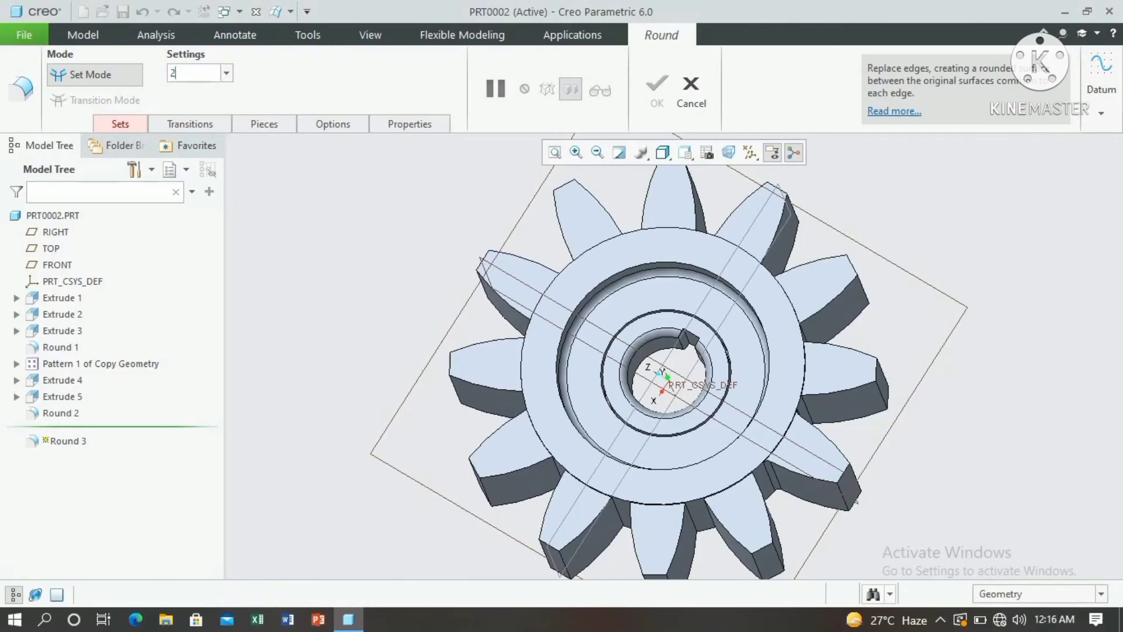
{"action": "type", "text": "2"}
{"action": "key", "text": "Return"}
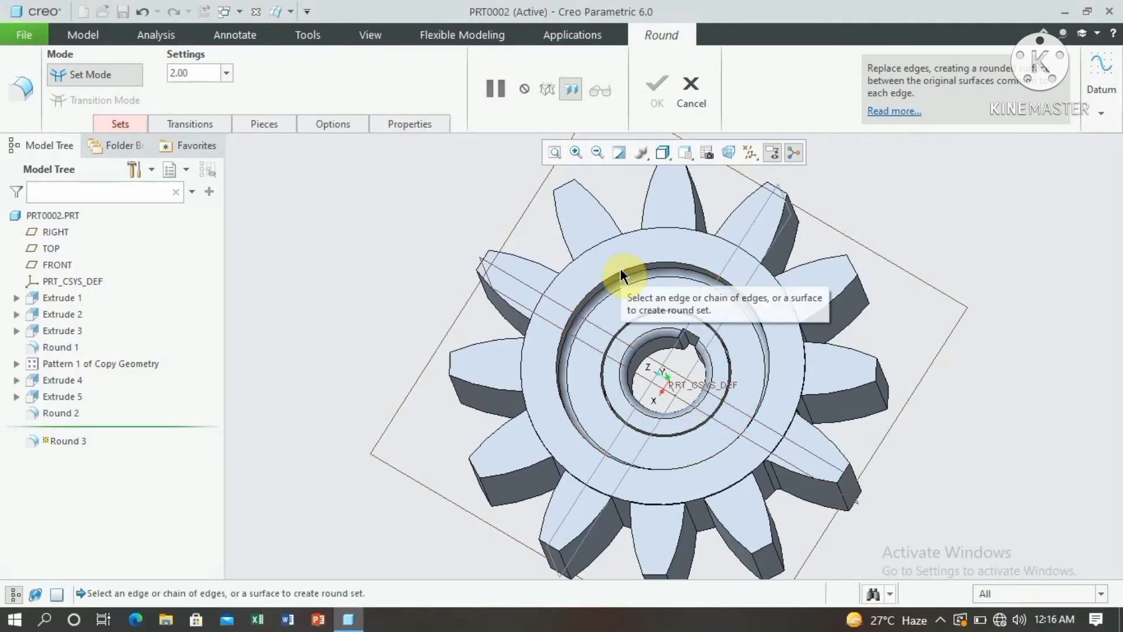
{"action": "left_click", "coordinate": [613, 274]}
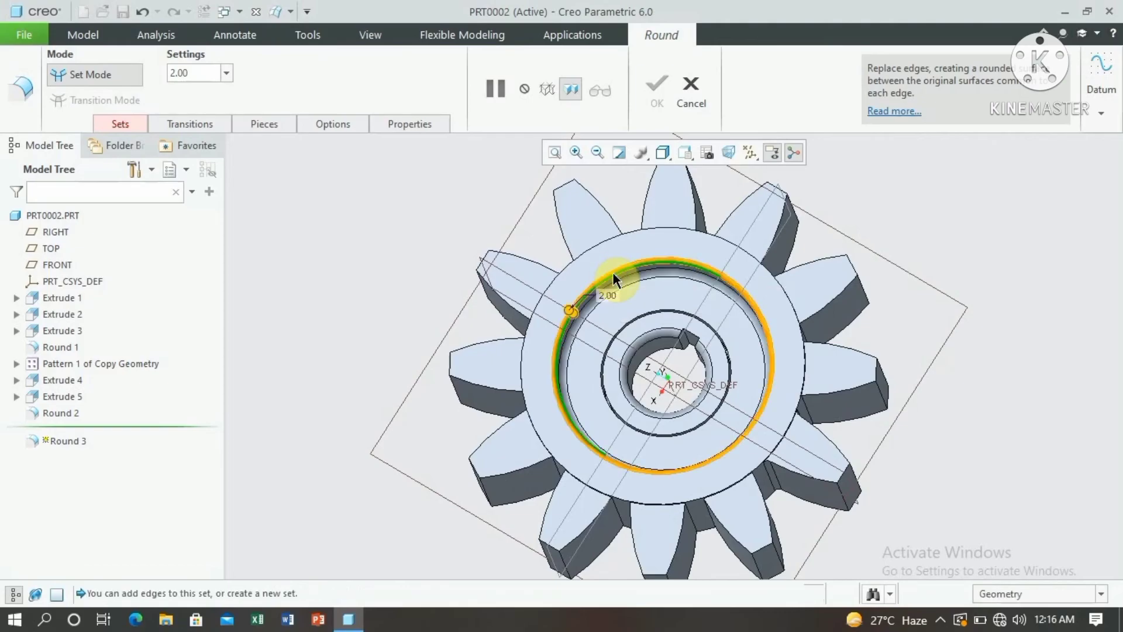
{"action": "left_click", "coordinate": [657, 93]}
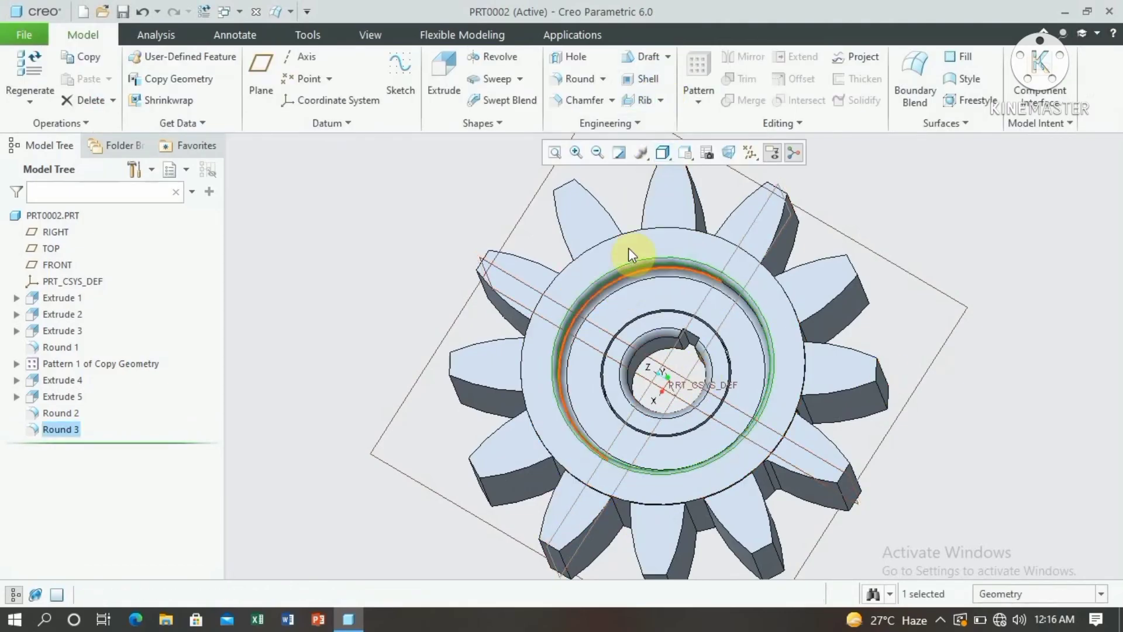
- Display the finished gear in the Shading With Reflections style and fit it to the view
{"action": "left_click", "coordinate": [596, 151]}
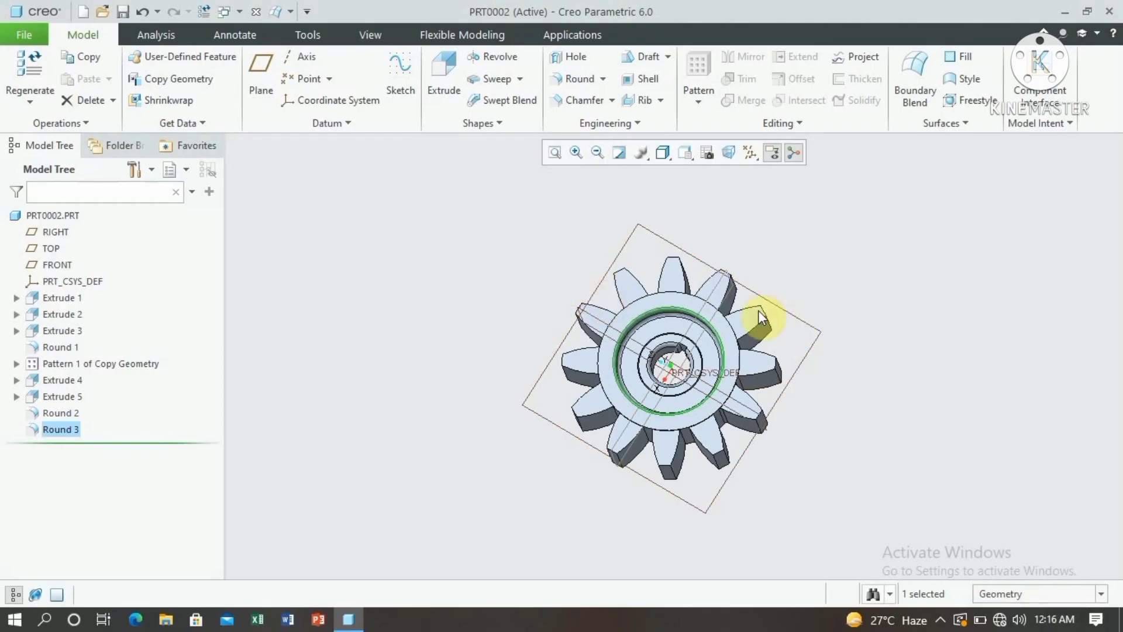
{"action": "scroll", "coordinate": [679, 305], "scroll_direction": "up", "scroll_amount": 3}
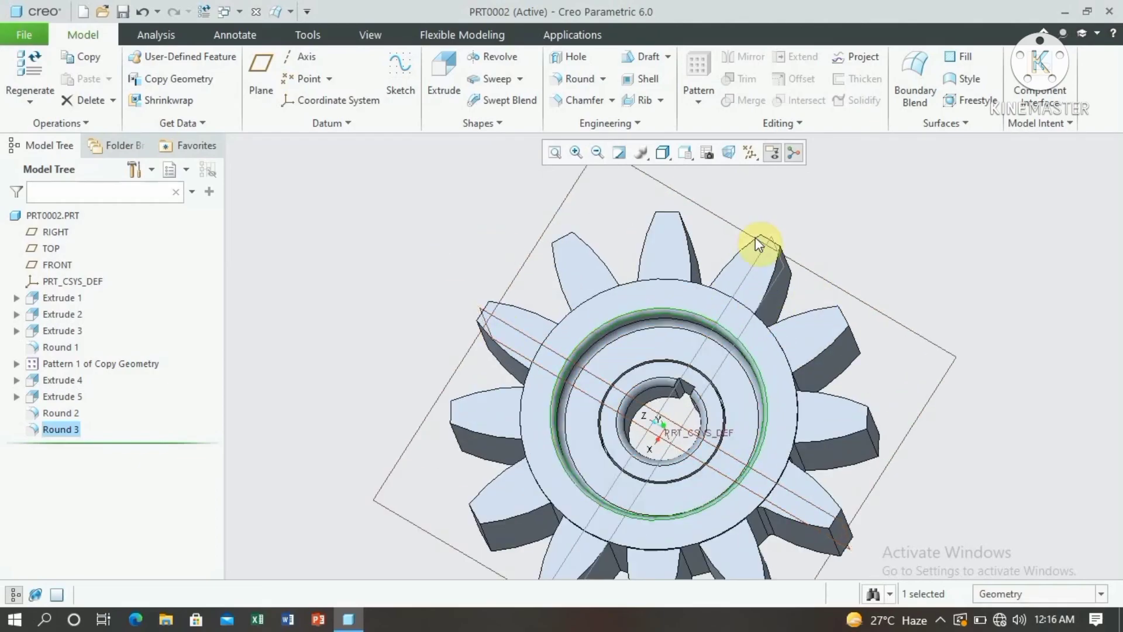
{"action": "left_click", "coordinate": [662, 153]}
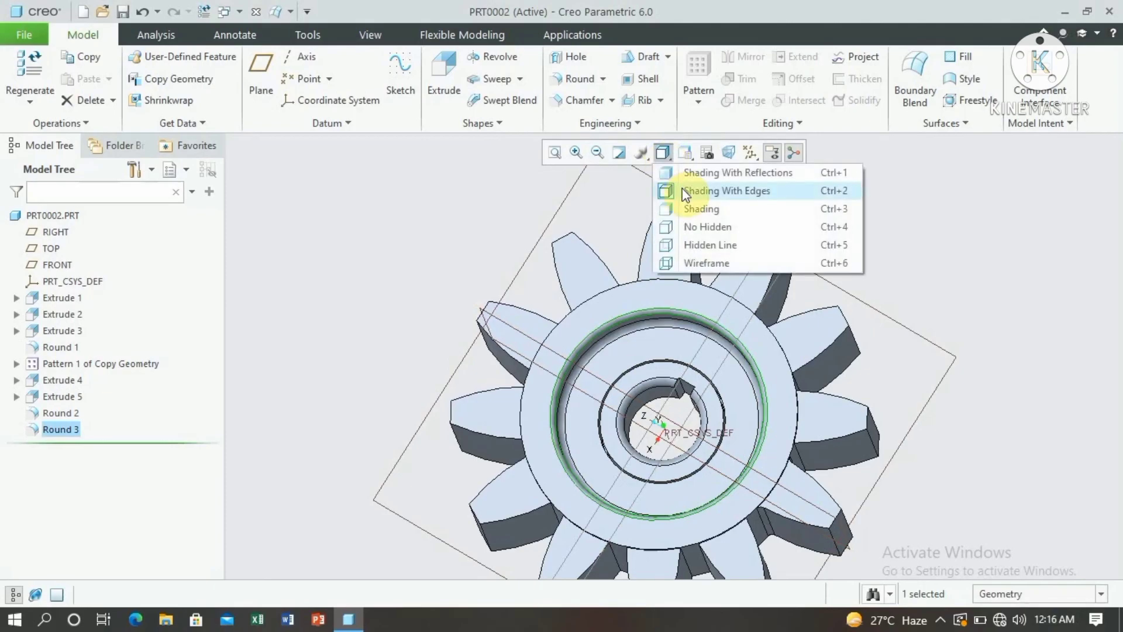
{"action": "left_click", "coordinate": [701, 174]}
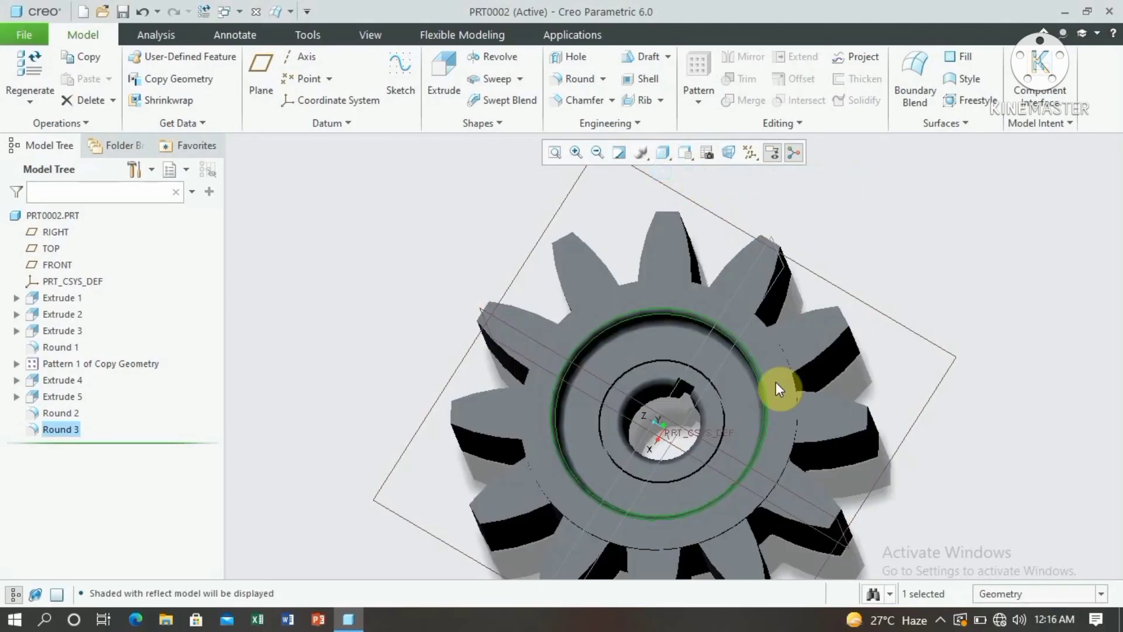
{"action": "left_click", "coordinate": [598, 152]}
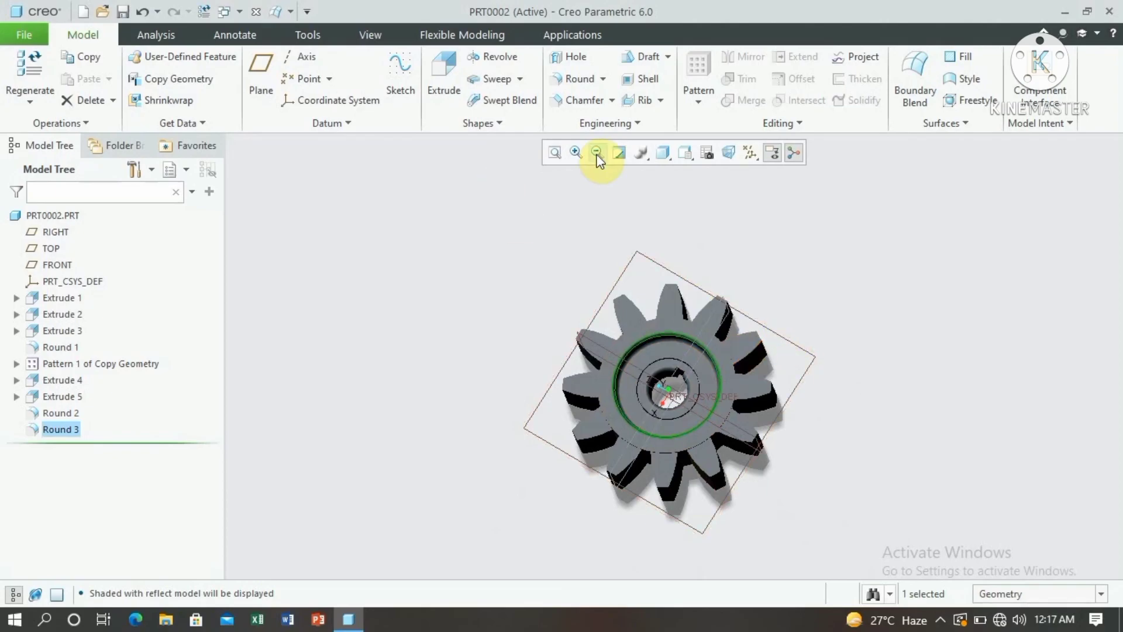
{"action": "left_click", "coordinate": [556, 154]}
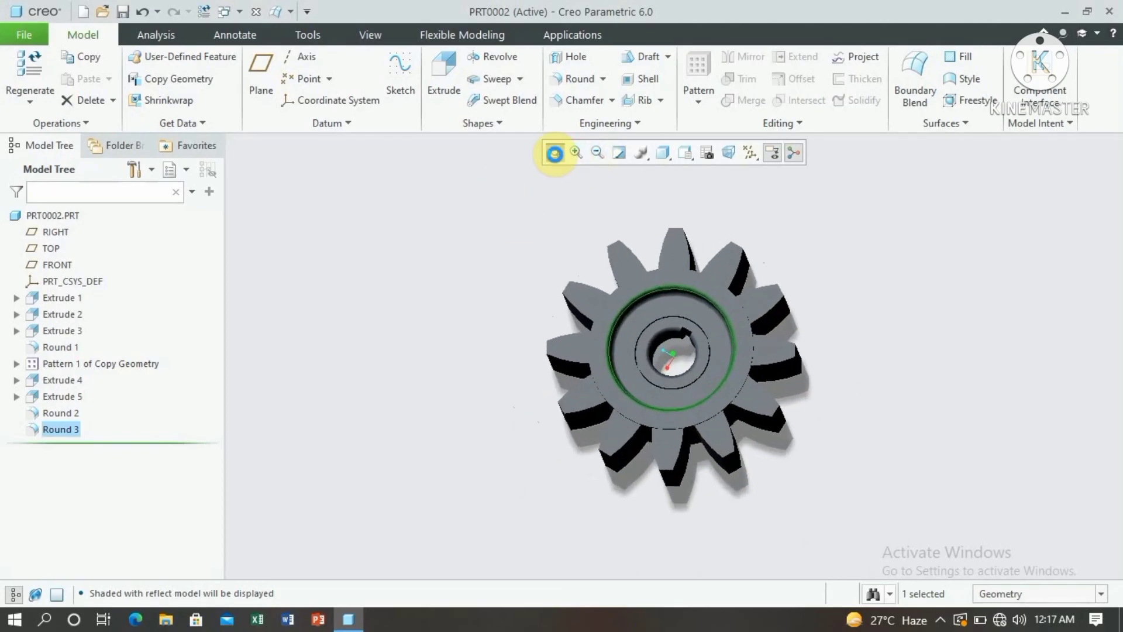
{"action": "mouse_move", "coordinate": [857, 378]}
{"action": "middle_mouse_down"}
{"action": "mouse_move", "coordinate": [855, 389]}
{"action": "mouse_move", "coordinate": [857, 368]}
{"action": "mouse_move", "coordinate": [871, 373]}
{"action": "mouse_move", "coordinate": [868, 358]}
{"action": "mouse_move", "coordinate": [857, 371]}
{"action": "middle_mouse_up"}
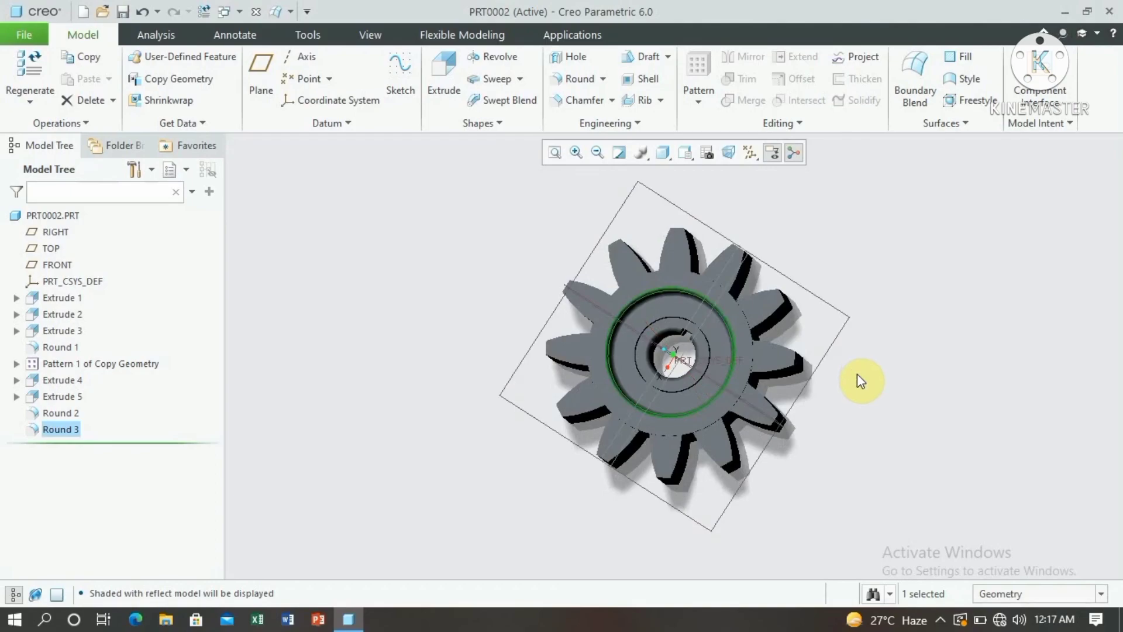